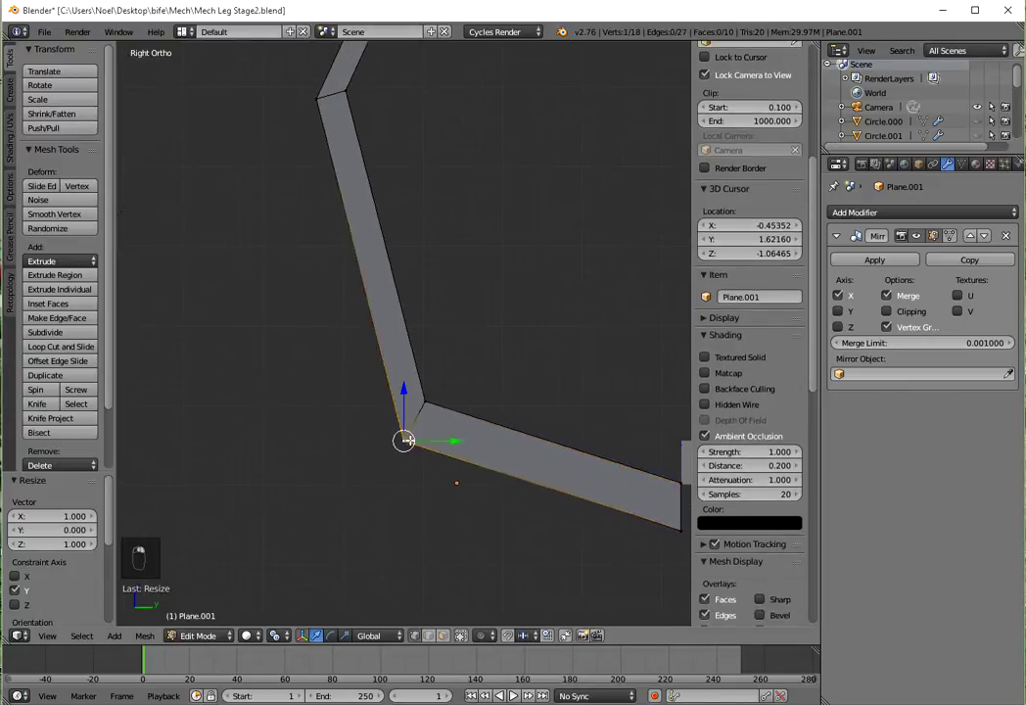
Move the outer vertex at the frame's lower bend up about 0.020 in Z and -0.002 in Y.
{"action": "scroll", "coordinate": [406, 441], "scroll_direction": "up", "scroll_amount": 3}
{"action": "key", "text": "g"}
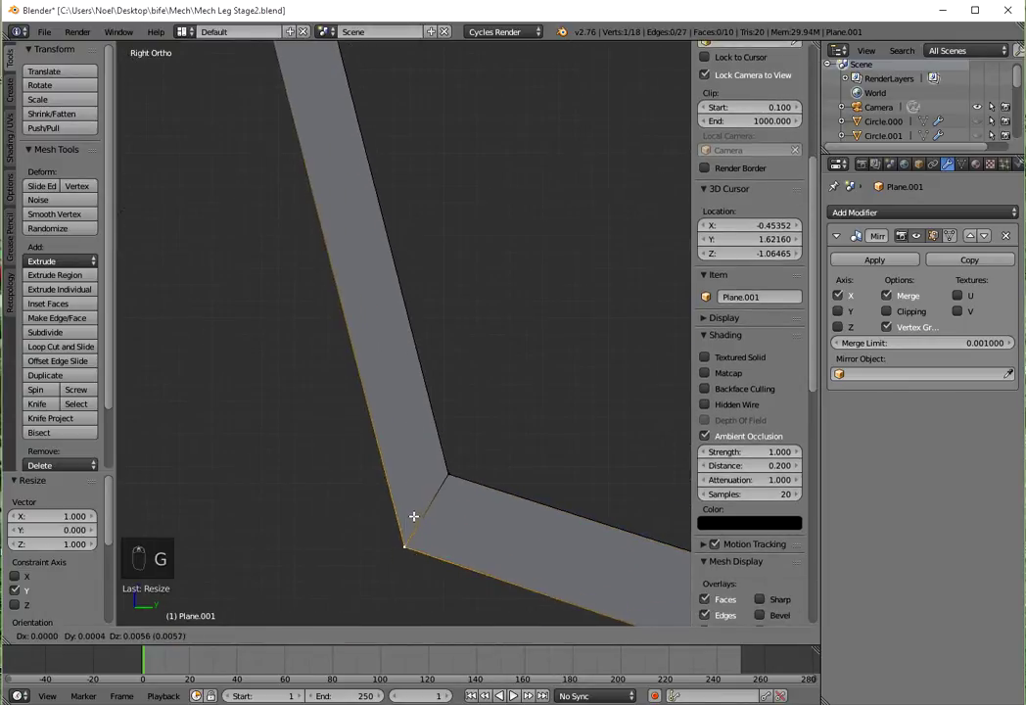
{"action": "left_click", "coordinate": [409, 494]}
{"action": "scroll", "coordinate": [408, 489], "scroll_direction": "down", "scroll_amount": 3}
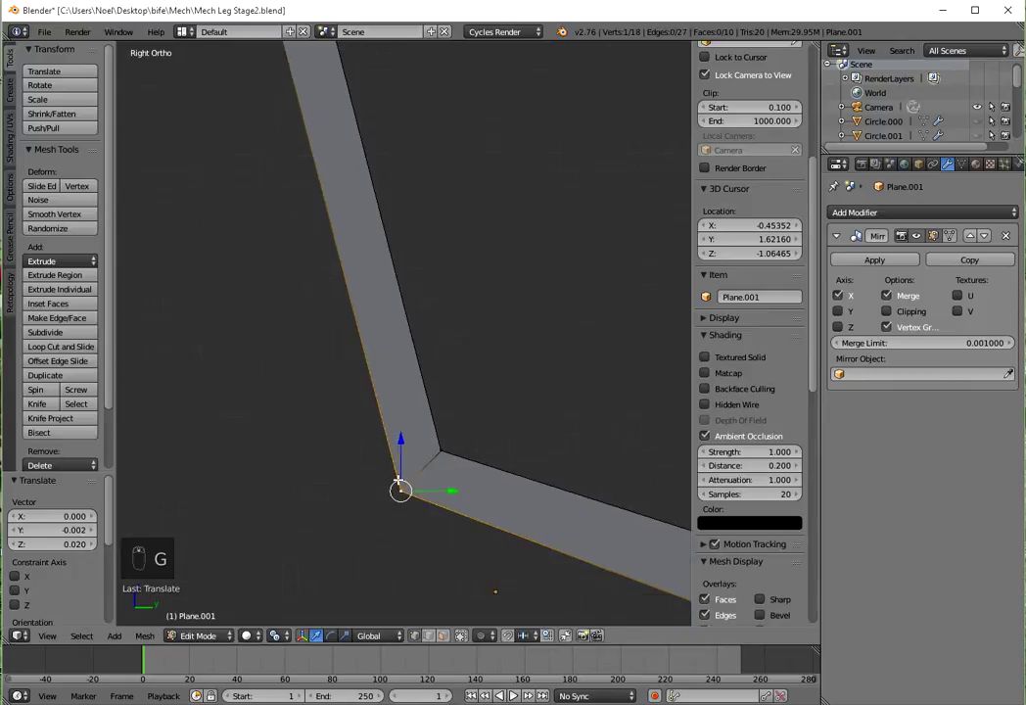
Raise the bottom vertex at the frame's lower end by about 0.019 in Z, shifting it about -0.001 in Y.
{"action": "middle_click_drag", "start_coordinate": [496, 480], "coordinate": [259, 385], "text": "shift"}
{"action": "right_click", "coordinate": [491, 474]}
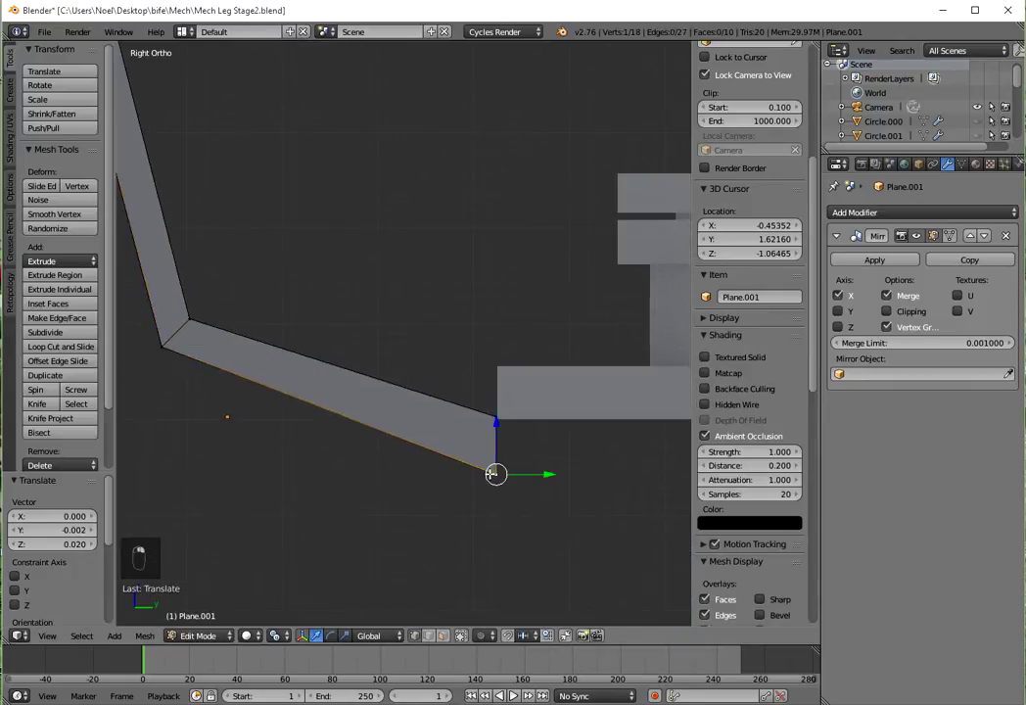
{"action": "key", "text": "g"}
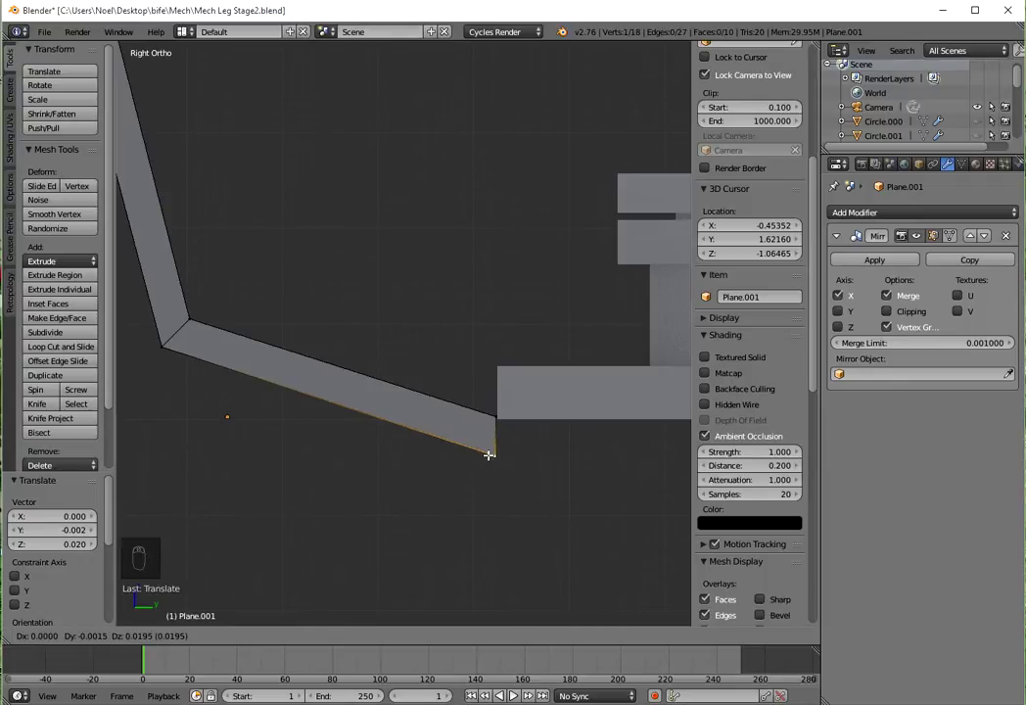
{"action": "left_click", "coordinate": [491, 455]}
Level the two vertices at the frame's foremost bend by scaling them to 0 along Z.
{"action": "scroll", "coordinate": [470, 436], "scroll_direction": "down", "scroll_amount": 2}
{"action": "middle_click_drag", "start_coordinate": [284, 165], "coordinate": [529, 414], "text": "shift"}
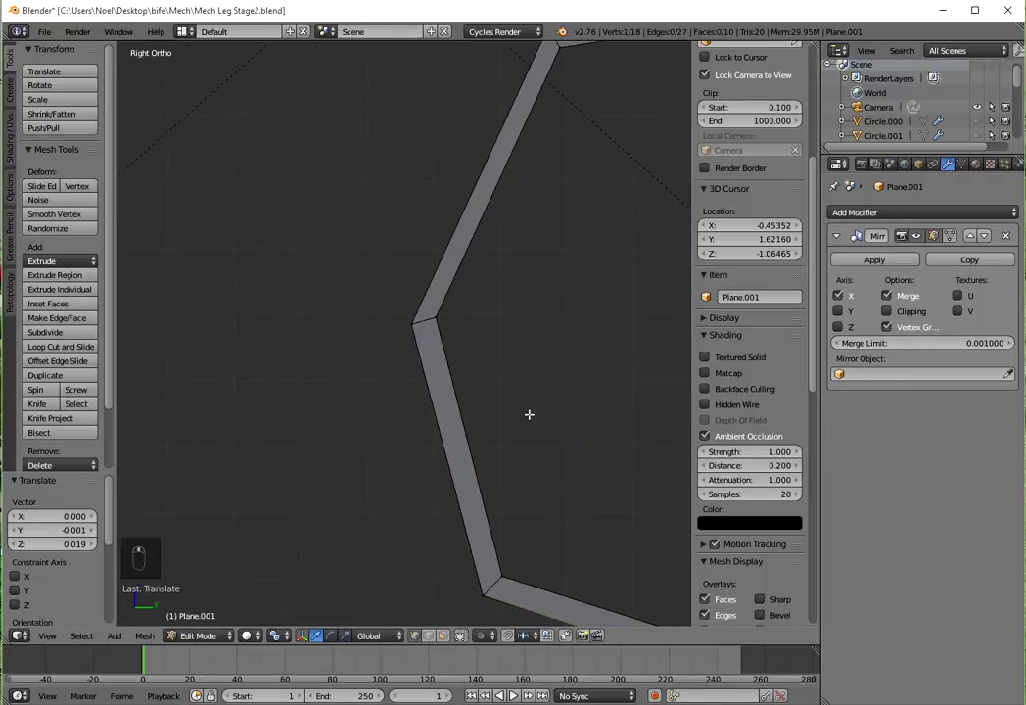
{"action": "right_click", "coordinate": [412, 325], "text": "shift"}
{"action": "key", "text": "s"}
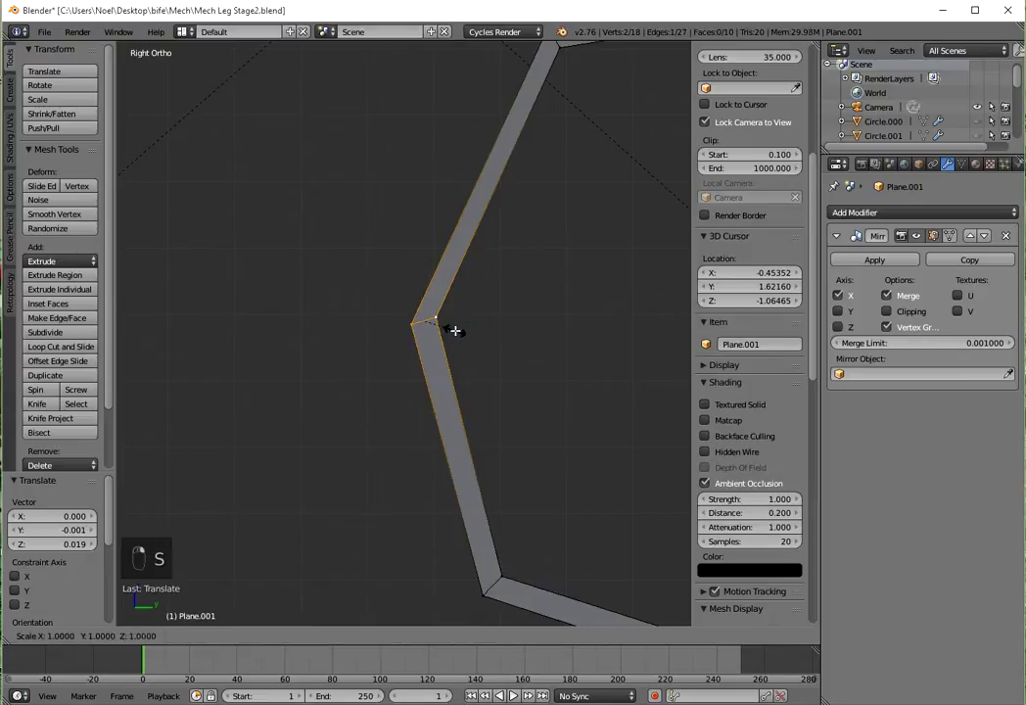
{"action": "key", "text": "0"}
{"action": "key", "text": "Return"}
Move the outer vertex at the upper front bend about -0.003 in Y and 0.005 in Z.
{"action": "scroll", "coordinate": [466, 438], "scroll_direction": "up", "scroll_amount": 5, "text": "shift"}
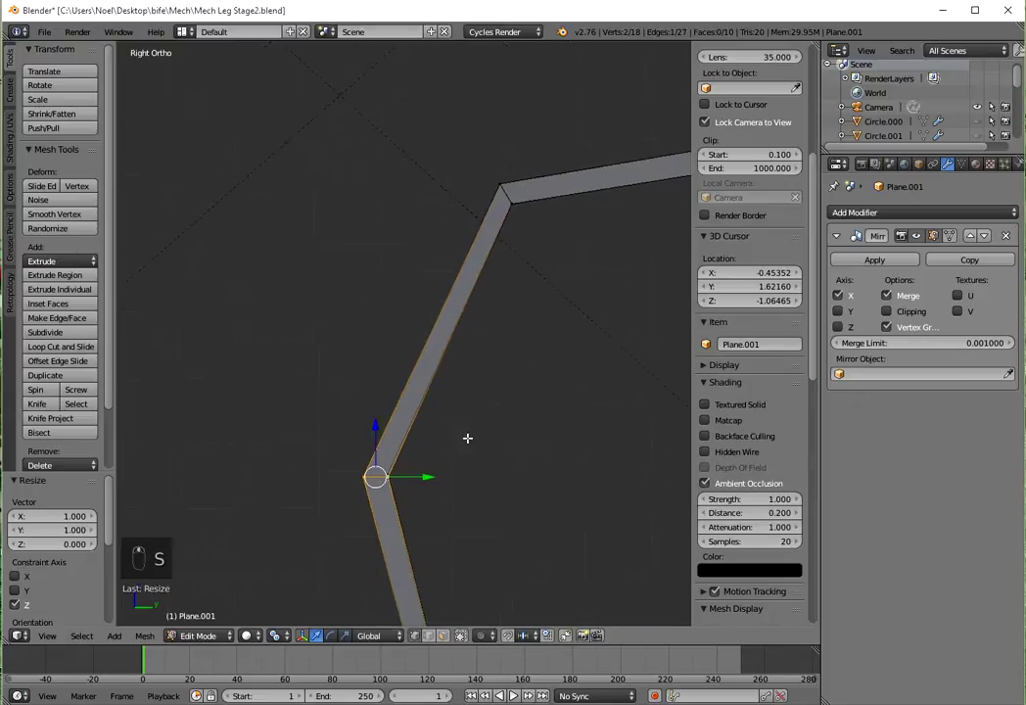
{"action": "scroll", "coordinate": [484, 356], "scroll_direction": "up", "scroll_amount": 2}
{"action": "middle_click_drag", "start_coordinate": [485, 357], "coordinate": [311, 596], "text": "shift"}
{"action": "right_click", "coordinate": [422, 350]}
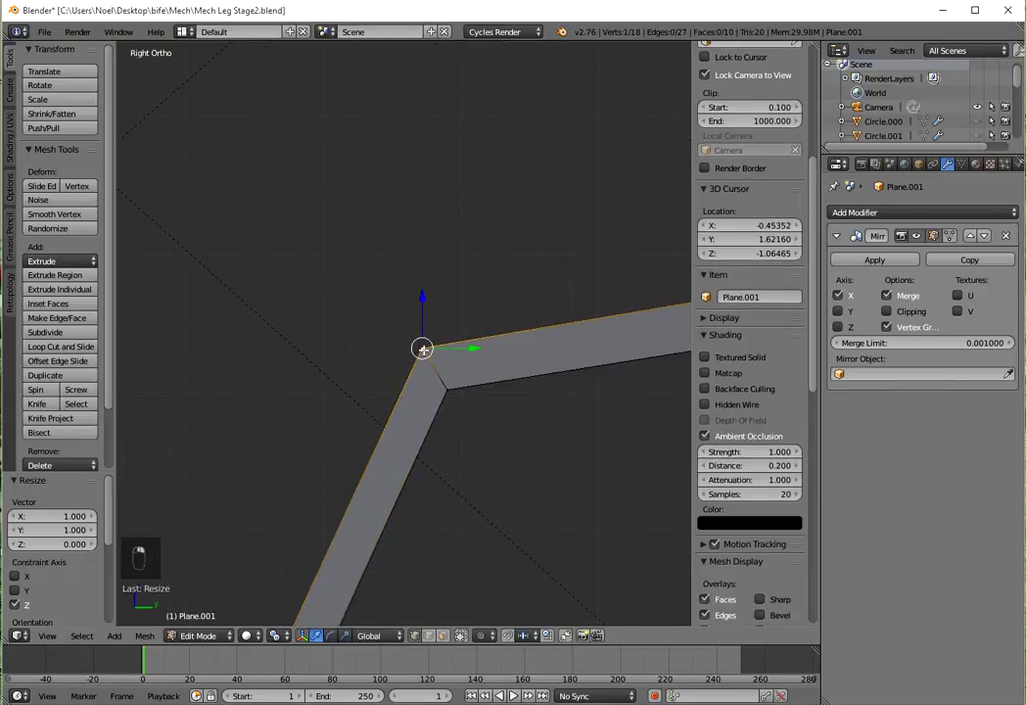
{"action": "middle_click_drag", "start_coordinate": [489, 373], "coordinate": [282, 390], "text": "shift"}
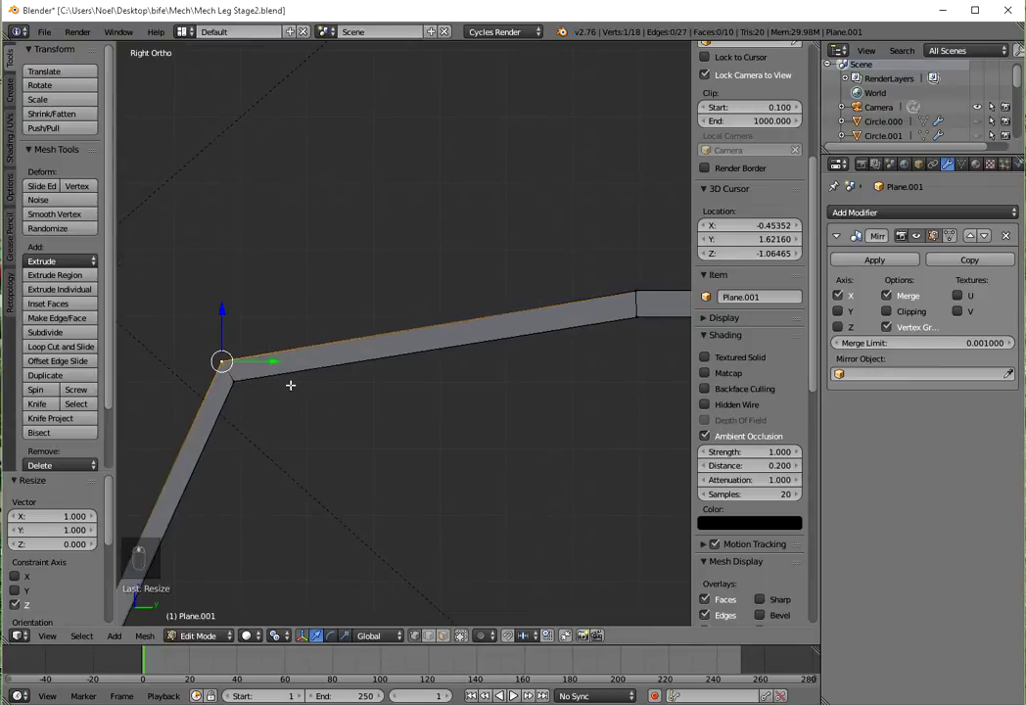
{"action": "key", "text": "g"}
{"action": "left_click", "coordinate": [282, 381]}
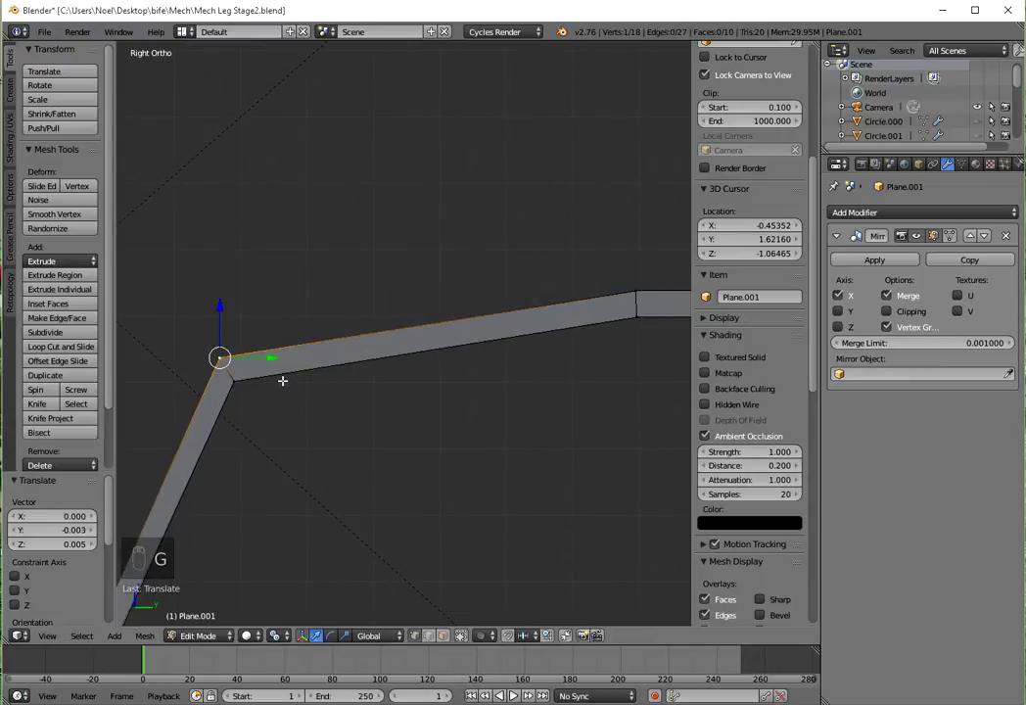
Align the two vertices at the bend before the flat top section by scaling them to 0 along Y.
{"action": "scroll", "coordinate": [392, 379], "scroll_direction": "down", "scroll_amount": 2}
{"action": "middle_click_drag", "start_coordinate": [519, 344], "coordinate": [408, 350], "text": "shift"}
{"action": "right_click", "coordinate": [455, 318]}
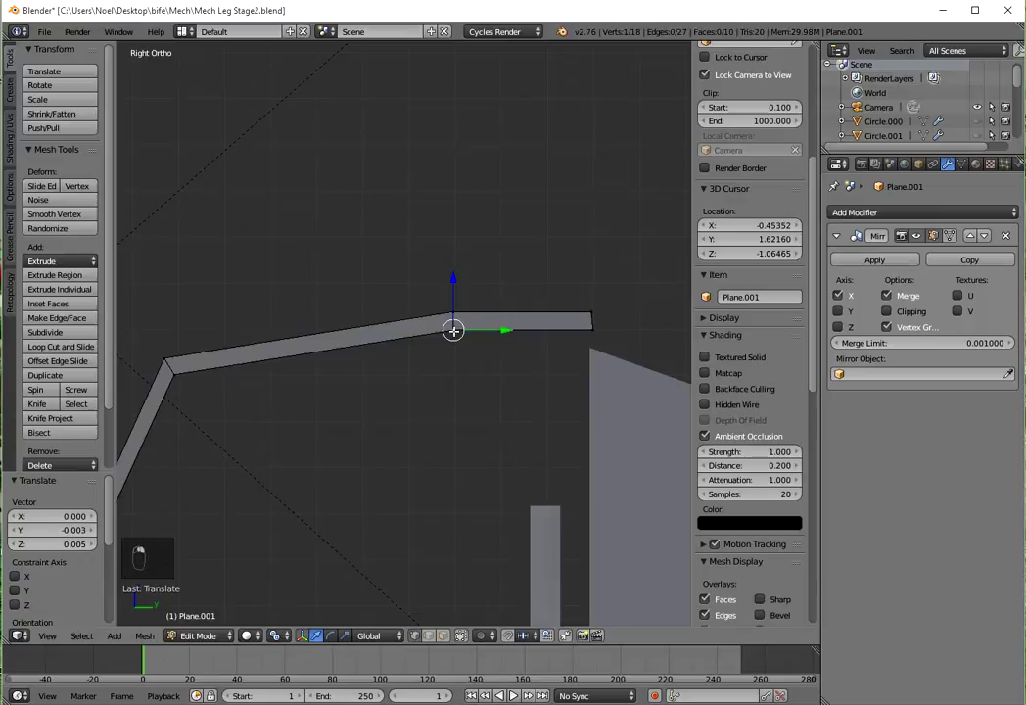
{"action": "right_click", "coordinate": [455, 306], "text": "shift"}
{"action": "key", "text": "s"}
{"action": "key", "text": "y"}
{"action": "key", "text": "0"}
{"action": "key", "text": "Return"}
Align the two vertices at the rear end of the top section by scaling them to 0 along Y.
{"action": "scroll", "coordinate": [485, 376], "scroll_direction": "down", "scroll_amount": 5}
{"action": "scroll", "coordinate": [464, 378], "scroll_direction": "up", "scroll_amount": 6}
{"action": "right_click", "coordinate": [561, 331]}
{"action": "right_click", "coordinate": [562, 317], "text": "shift"}
{"action": "key", "text": "s"}
{"action": "key", "text": "y"}
{"action": "key", "text": "0"}
{"action": "key", "text": "Return"}
Extrude the outer edge loop on the canopy's side outward by about 0.036 along X.
{"action": "scroll", "coordinate": [531, 341], "scroll_direction": "down", "scroll_amount": 5}
{"action": "middle_click_drag", "start_coordinate": [353, 410], "coordinate": [525, 435]}
{"action": "scroll", "coordinate": [493, 431], "scroll_direction": "up", "scroll_amount": 4}
{"action": "right_click", "coordinate": [465, 374], "text": "alt"}
{"action": "right_click", "coordinate": [468, 374], "text": "alt"}
{"action": "key", "text": "KP_1"}
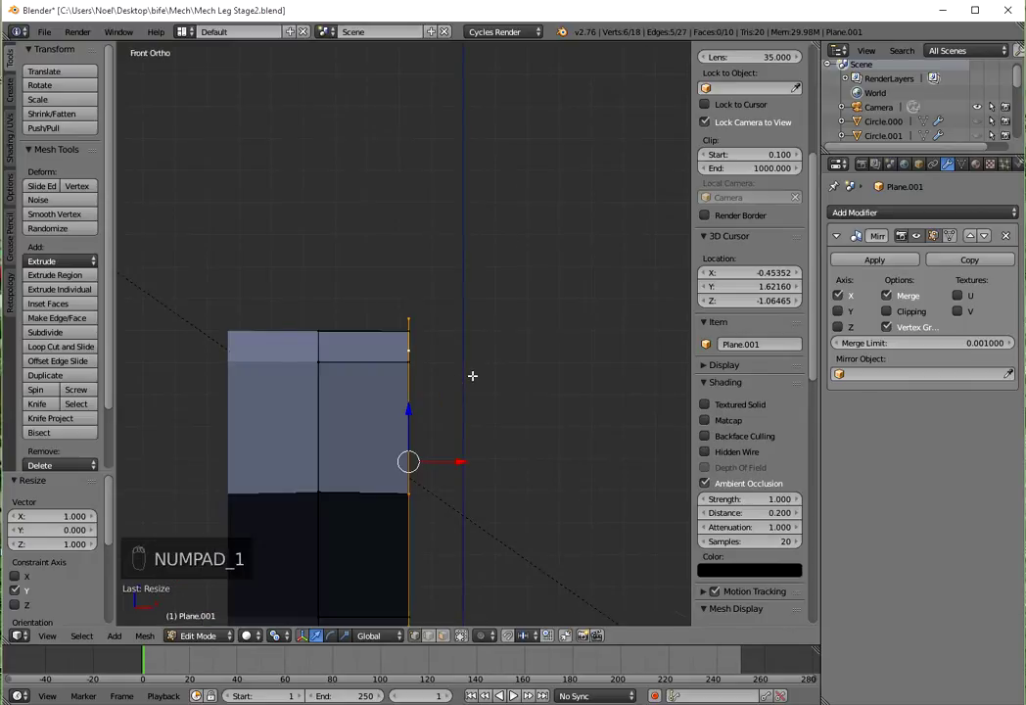
{"action": "key", "text": "e"}
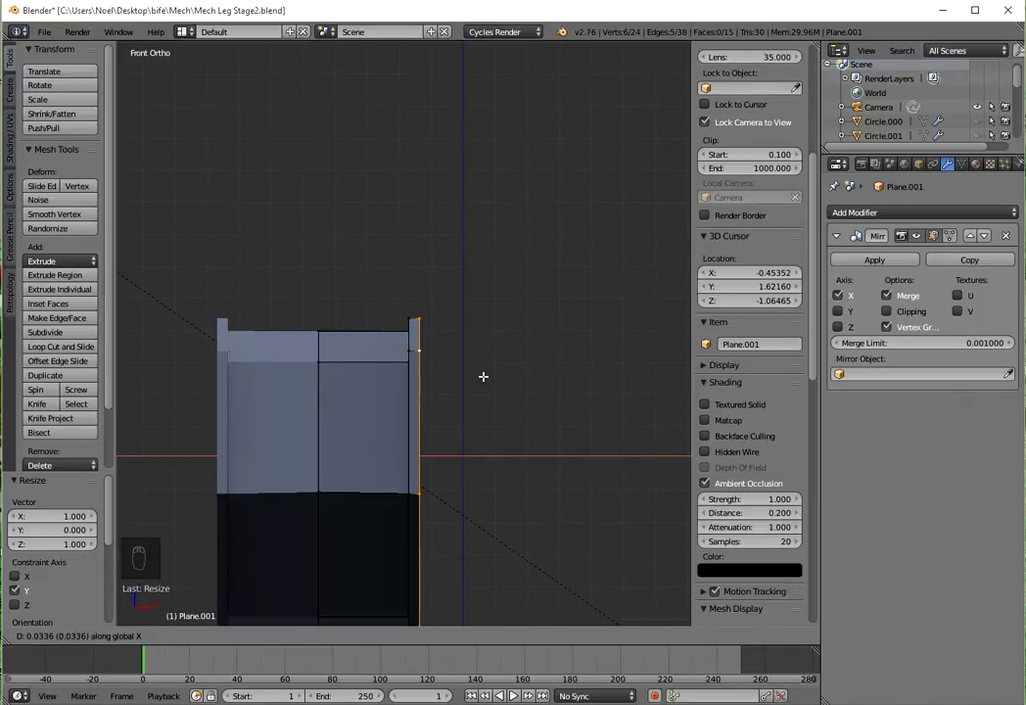
{"action": "left_click", "coordinate": [484, 376]}
{"action": "scroll", "coordinate": [479, 381], "scroll_direction": "down", "scroll_amount": 5}
{"action": "middle_click_drag", "start_coordinate": [460, 396], "coordinate": [355, 458]}
{"action": "scroll", "coordinate": [371, 446], "scroll_direction": "up", "scroll_amount": 4}
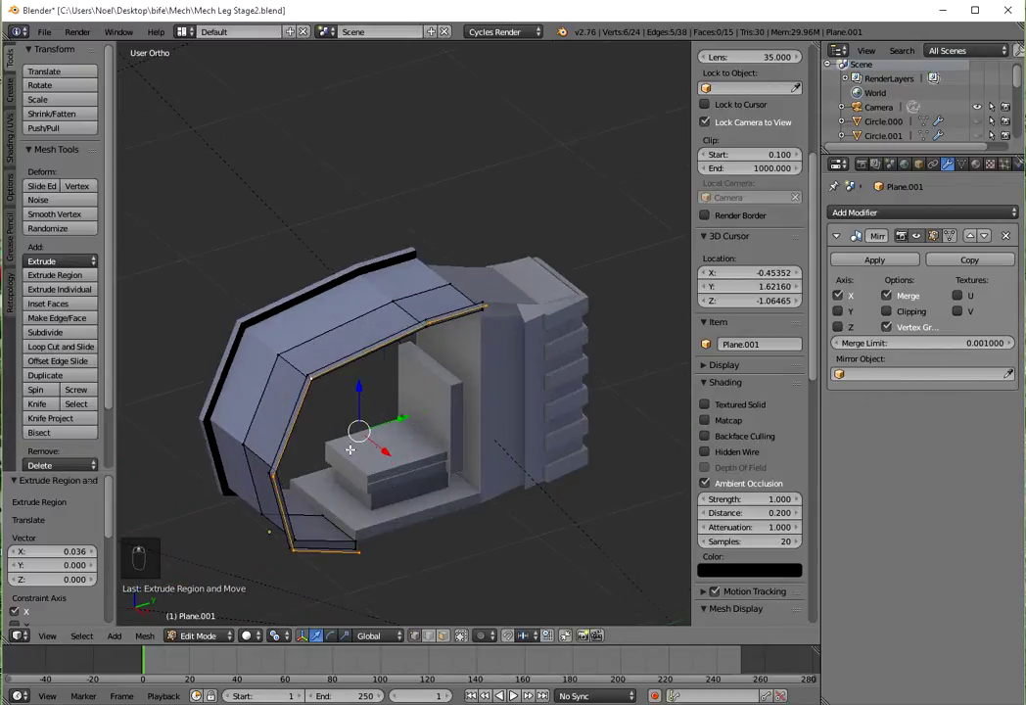
Extrude the selected side edge loop inward in the right view, scaling it to about 0.891.
{"action": "key", "text": "KP_1"}
{"action": "key", "text": "KP_3"}
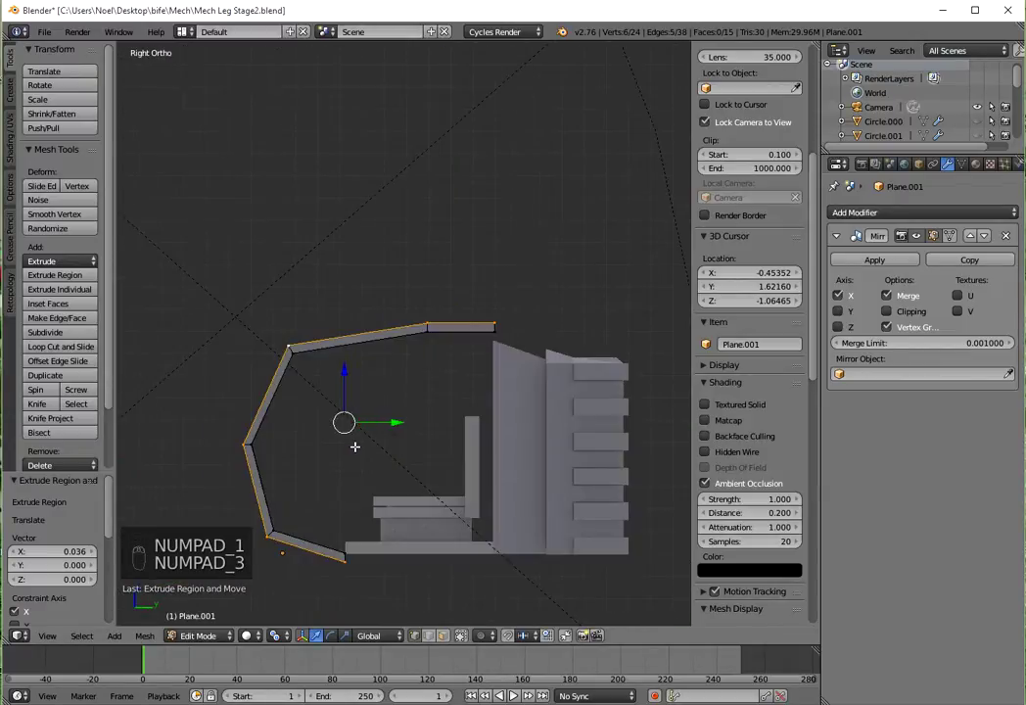
{"action": "key", "text": "e"}
{"action": "key", "text": "s"}
{"action": "left_click", "coordinate": [381, 463]}
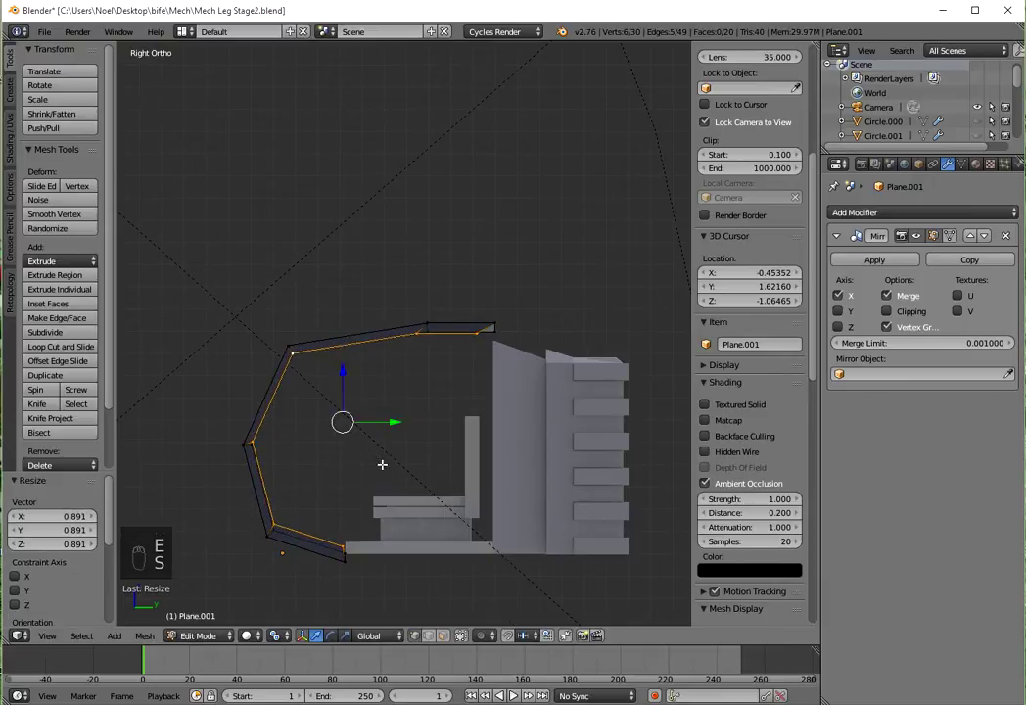
Move the new inner vertices at the top bend and the top section's rear end back under their outer corners.
{"action": "scroll", "coordinate": [450, 390], "scroll_direction": "up", "scroll_amount": 8}
{"action": "right_click", "coordinate": [466, 334]}
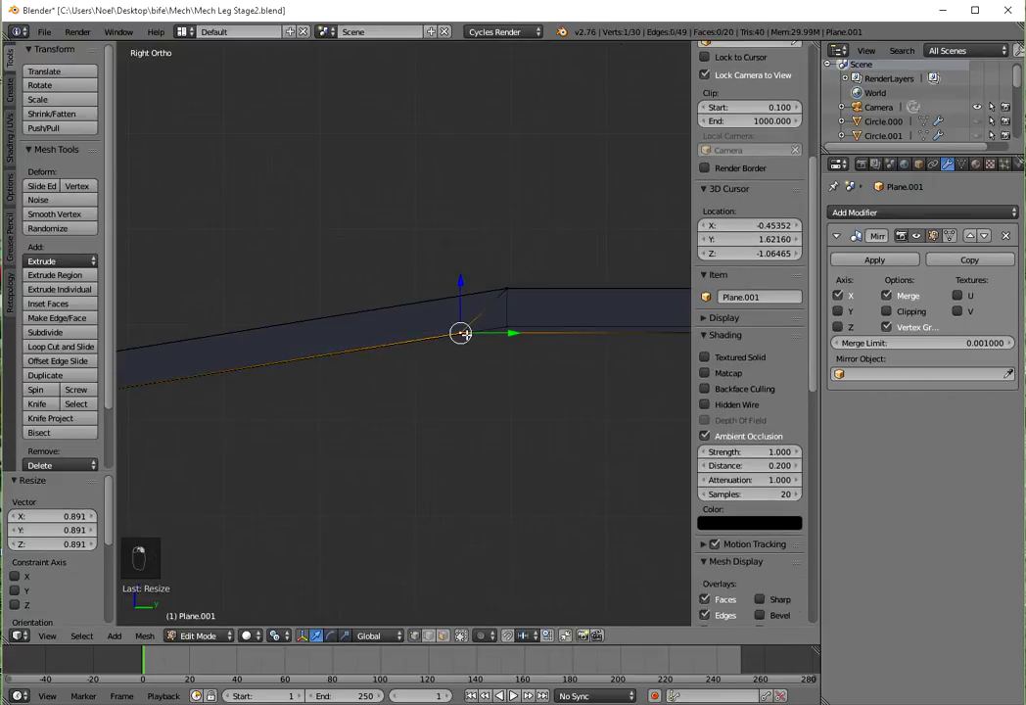
{"action": "key", "text": "g"}
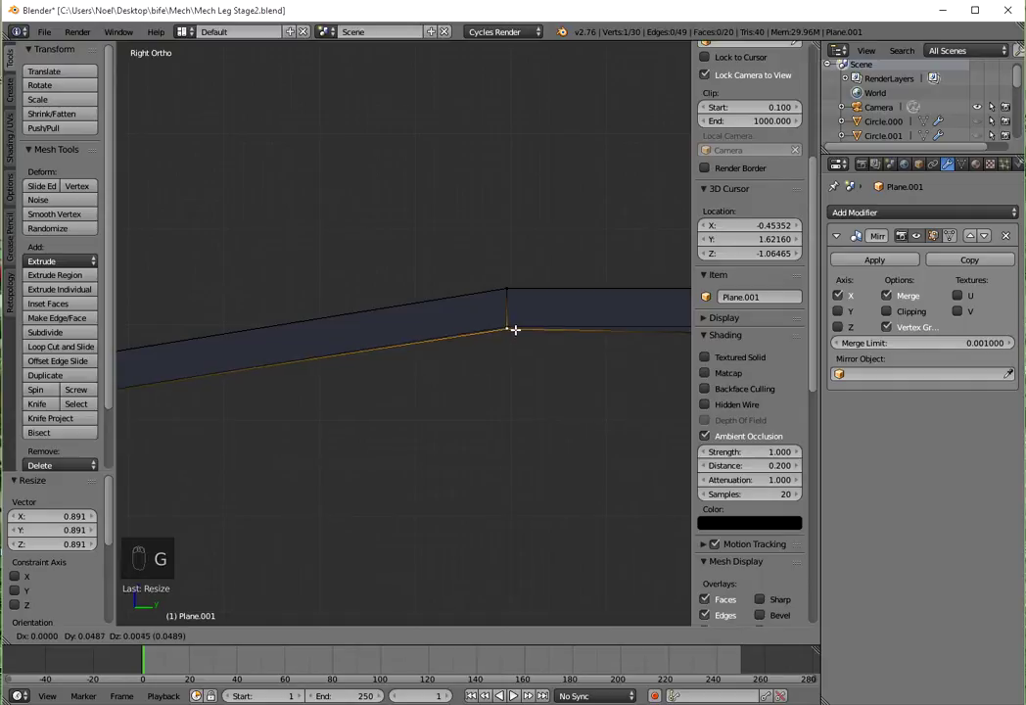
{"action": "left_click", "coordinate": [509, 329]}
{"action": "scroll", "coordinate": [465, 329], "scroll_direction": "down", "scroll_amount": 2}
{"action": "key", "text": "g"}
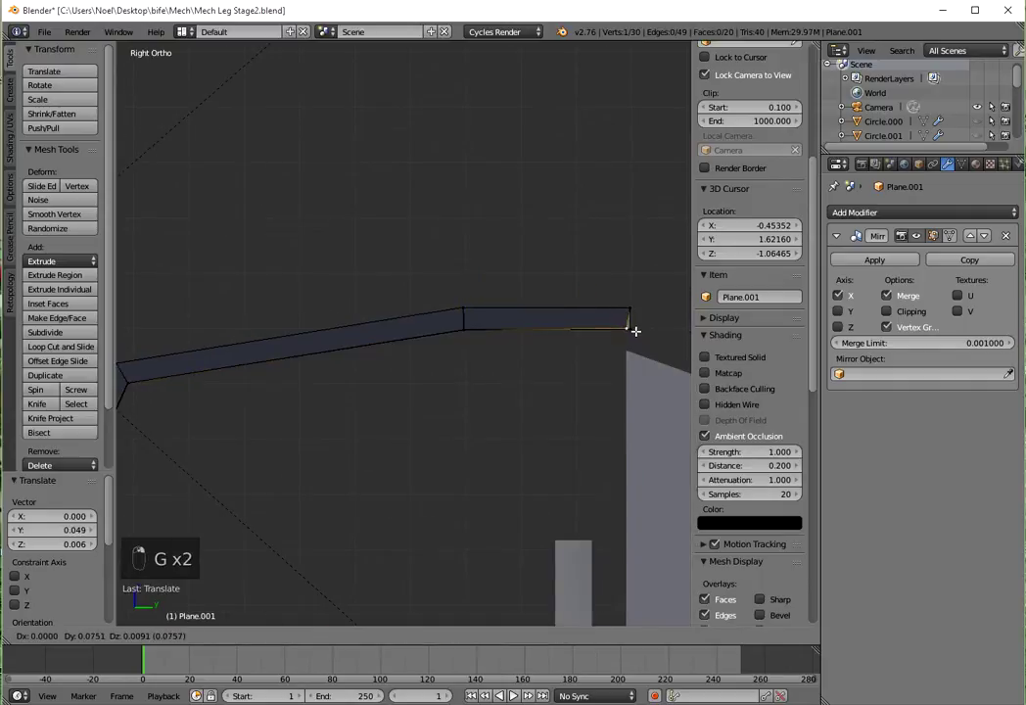
{"action": "left_click", "coordinate": [636, 328]}
Box-select the vertices at the rear end of the top section and flatten them along Y.
{"action": "key", "text": "a"}
{"action": "key", "text": "b"}
{"action": "left_click_drag", "start_coordinate": [617, 271], "coordinate": [662, 341]}
{"action": "key", "text": "s"}
{"action": "key", "text": "y"}
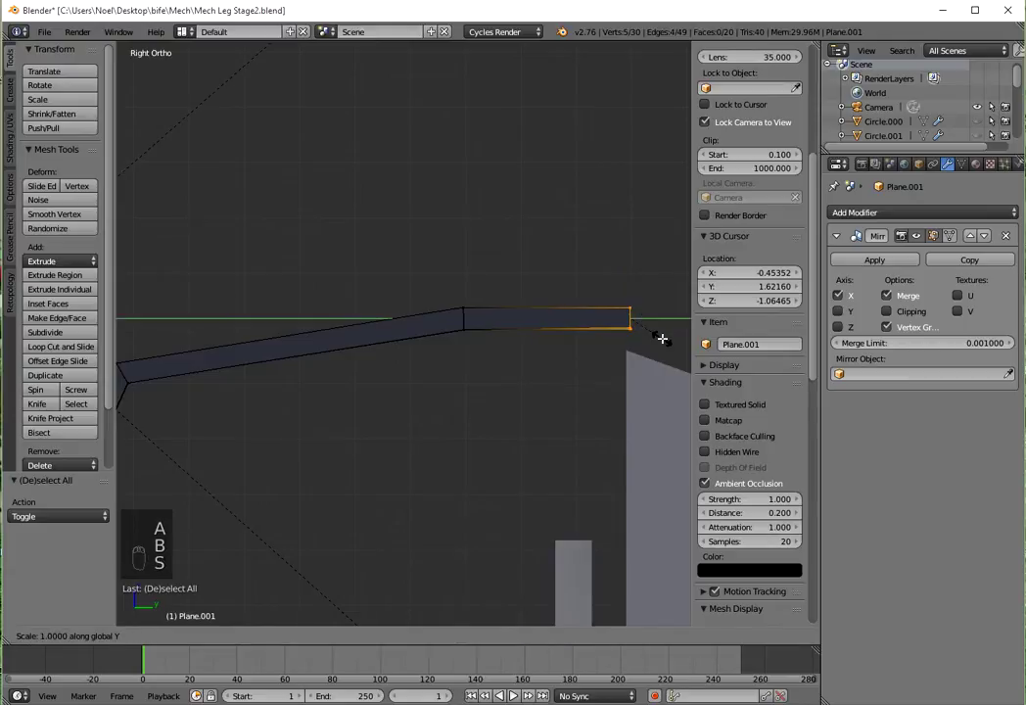
{"action": "key", "text": "Return"}
Box-select the vertices at the top bend and scale them to 0 along Y.
{"action": "key", "text": "a"}
{"action": "key", "text": "b"}
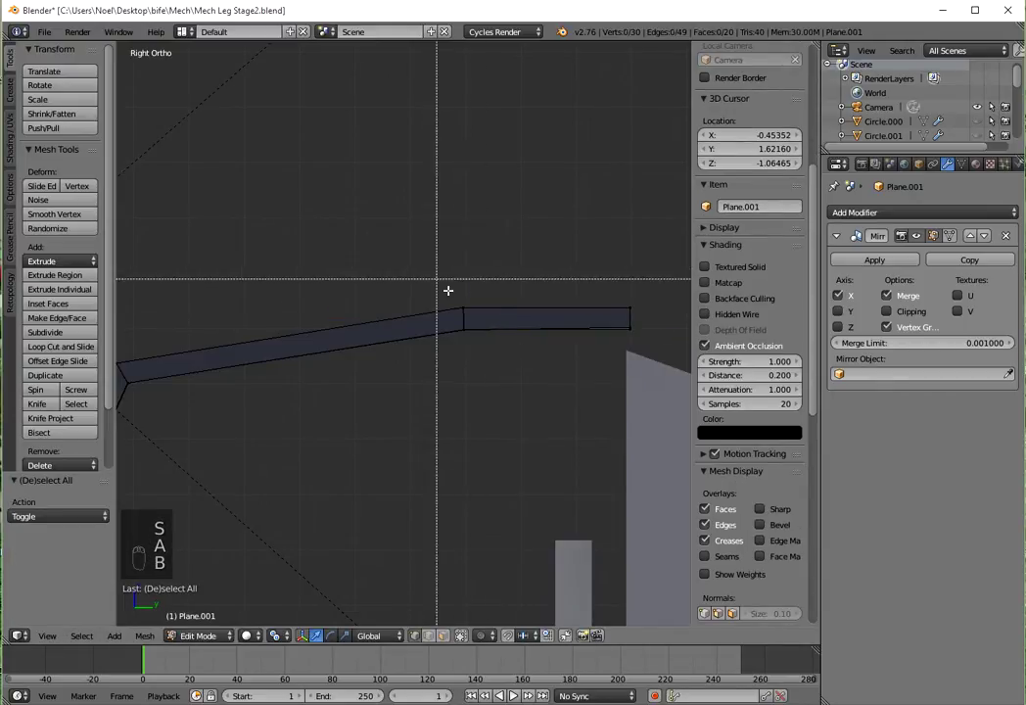
{"action": "left_click_drag", "start_coordinate": [448, 291], "coordinate": [498, 382]}
{"action": "key", "text": "s"}
{"action": "key", "text": "y"}
{"action": "key", "text": "0"}
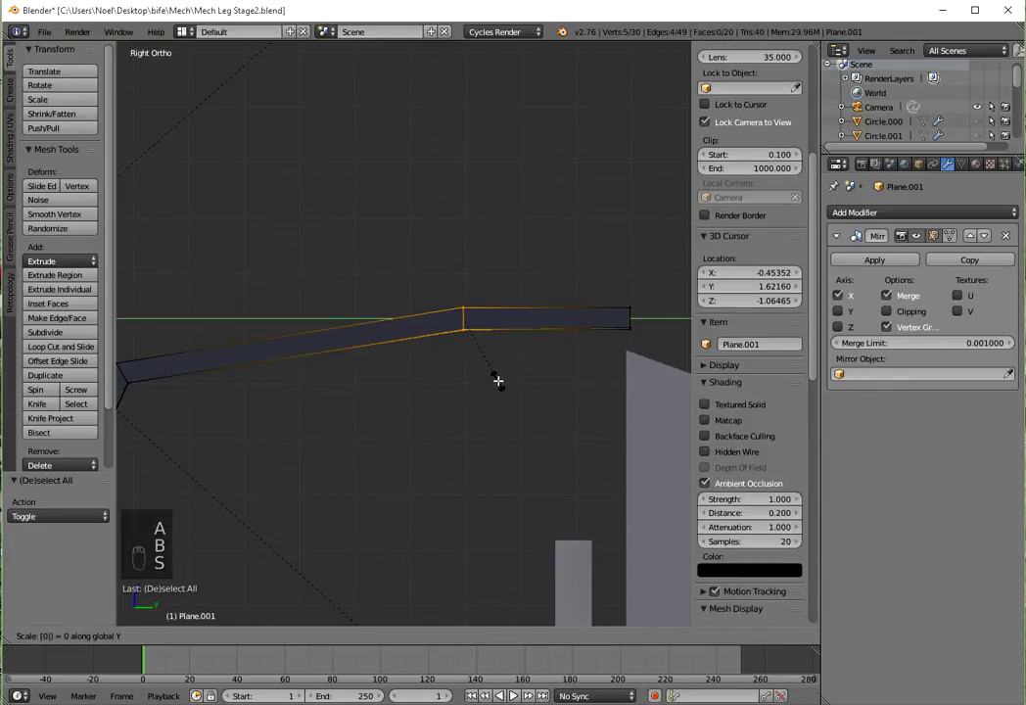
{"action": "key", "text": "Return"}
Move the new inner vertex at the upper front bend about 0.001 in Y onto the existing inner corner.
{"action": "scroll", "coordinate": [372, 389], "scroll_direction": "down", "scroll_amount": 4}
{"action": "middle_click_drag", "start_coordinate": [373, 390], "coordinate": [461, 344], "text": "shift"}
{"action": "scroll", "coordinate": [394, 380], "scroll_direction": "up", "scroll_amount": 9}
{"action": "middle_click_drag", "start_coordinate": [331, 337], "coordinate": [449, 491], "text": "shift"}
{"action": "right_click", "coordinate": [428, 406]}
{"action": "middle_click_drag", "start_coordinate": [428, 405], "coordinate": [396, 391]}
{"action": "key", "text": "KP_1"}
{"action": "key", "text": "KP_3"}
{"action": "scroll", "coordinate": [445, 412], "scroll_direction": "up", "scroll_amount": 7}
{"action": "middle_click_drag", "start_coordinate": [521, 519], "coordinate": [425, 283], "text": "shift"}
{"action": "scroll", "coordinate": [428, 320], "scroll_direction": "up", "scroll_amount": 6}
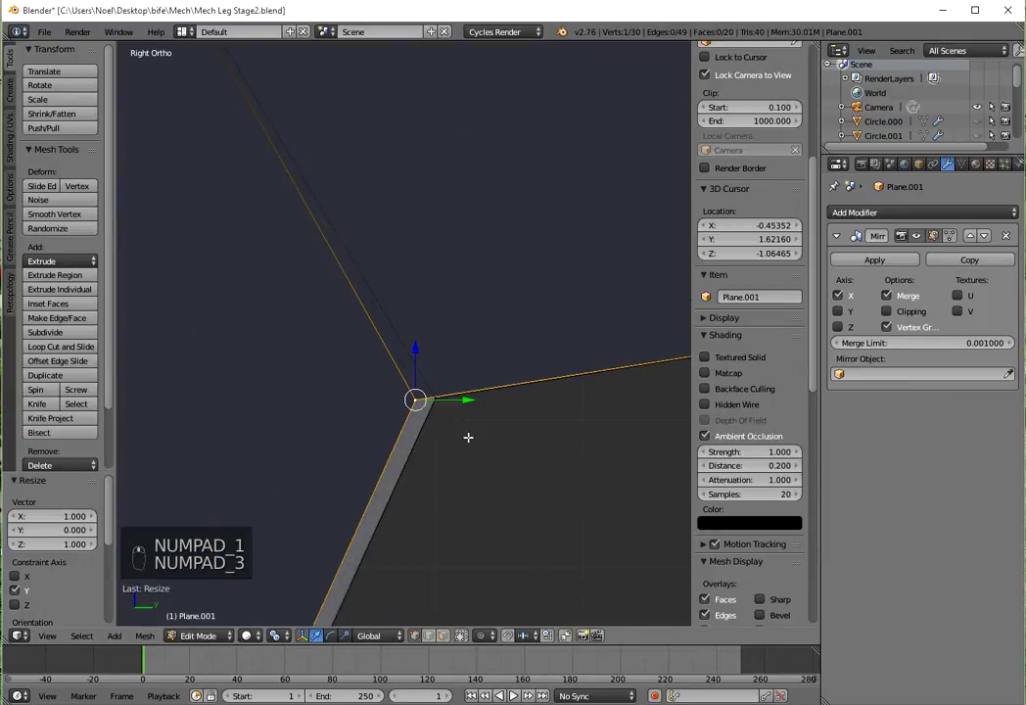
{"action": "middle_click_drag", "start_coordinate": [468, 437], "coordinate": [477, 467], "text": "shift"}
{"action": "key", "text": "g"}
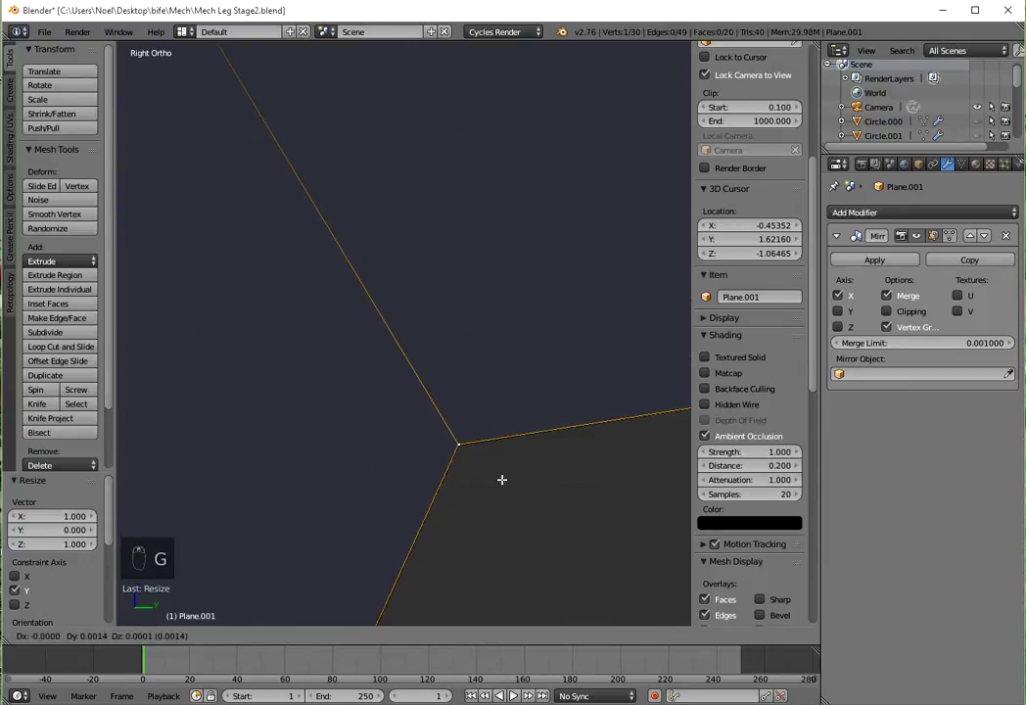
{"action": "left_click", "coordinate": [501, 479]}
Move the new inner vertex at the foremost bend about -0.005 in Y and -0.013 in Z onto the corner.
{"action": "middle_click_drag", "start_coordinate": [477, 484], "coordinate": [357, 383], "text": "shift"}
{"action": "right_click", "coordinate": [361, 370]}
{"action": "key", "text": "KP_3"}
{"action": "scroll", "coordinate": [400, 387], "scroll_direction": "up", "scroll_amount": 10}
{"action": "middle_click_drag", "start_coordinate": [431, 389], "coordinate": [494, 243], "text": "shift"}
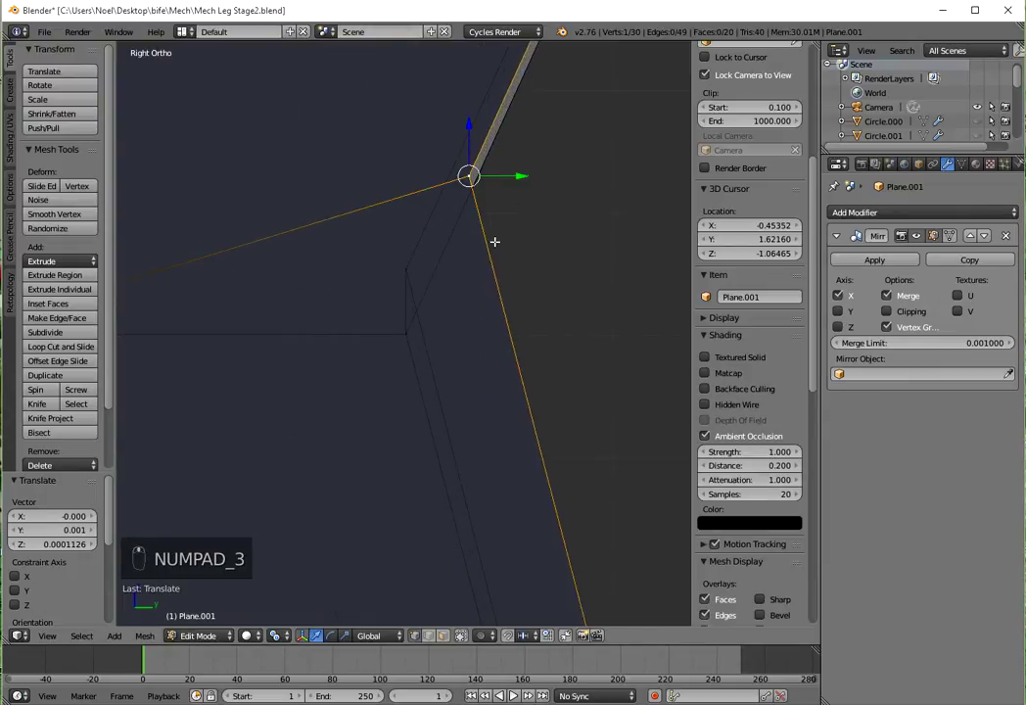
{"action": "key", "text": "g"}
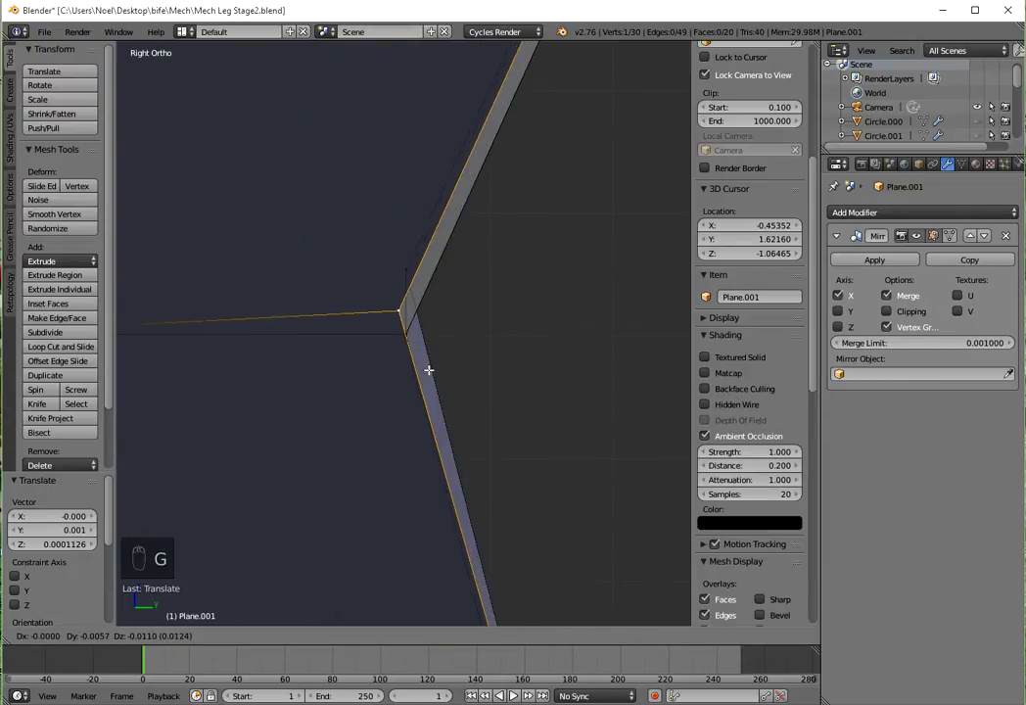
{"action": "left_click", "coordinate": [433, 390]}
Lower the other inner vertex at the foremost bend about 0.005 in Z to meet the same corner.
{"action": "right_click", "coordinate": [409, 273]}
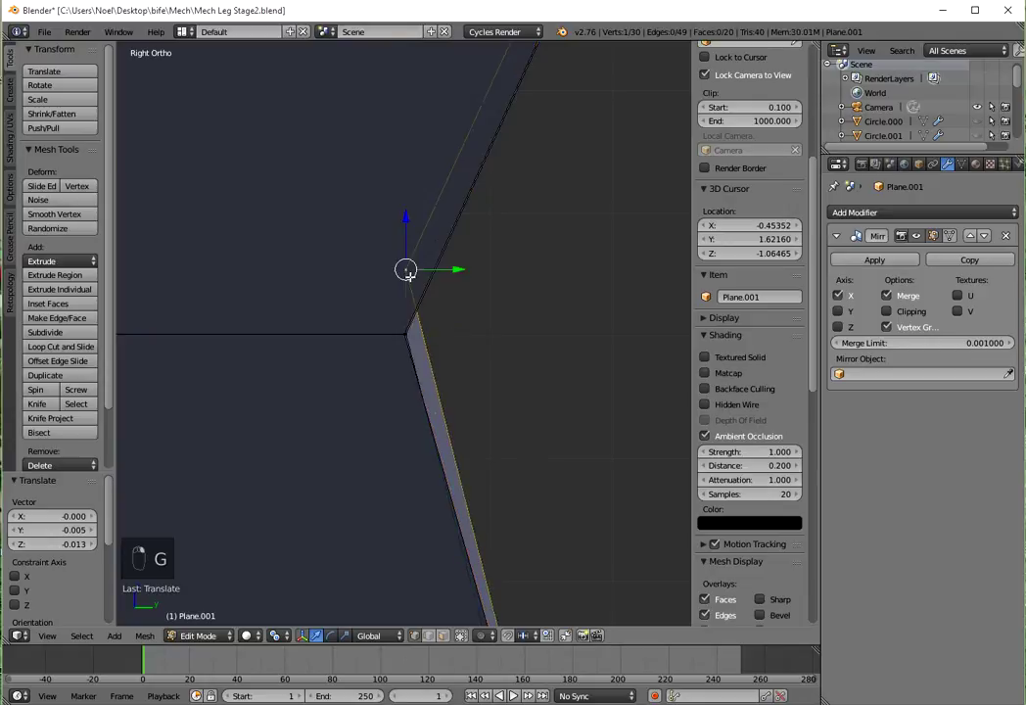
{"action": "key", "text": "g"}
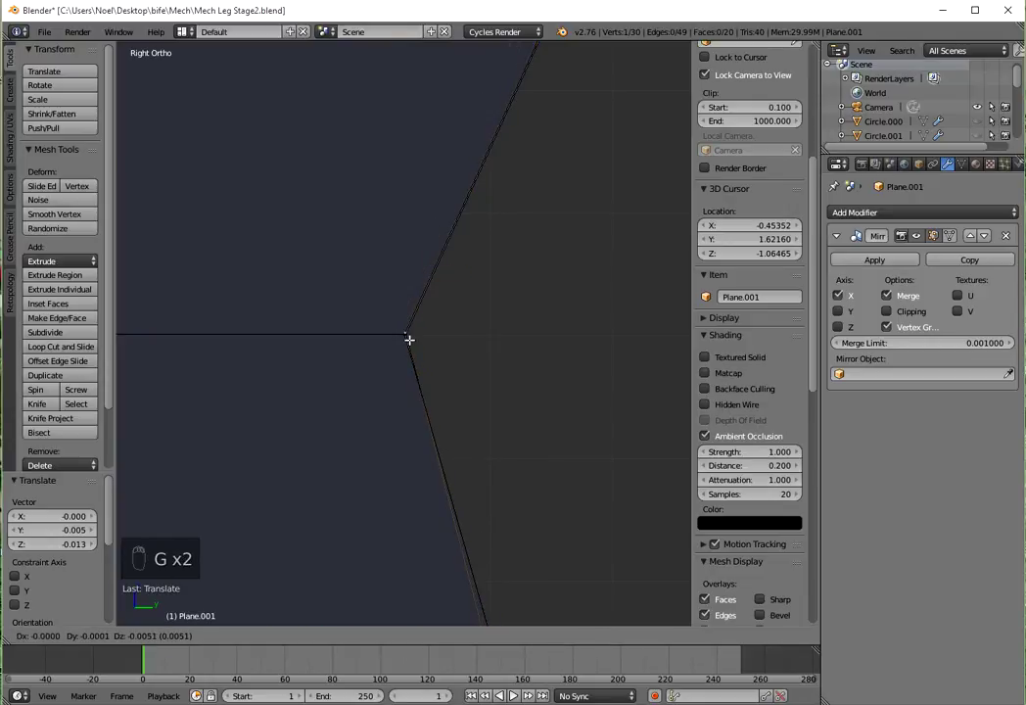
{"action": "left_click", "coordinate": [408, 338]}
{"action": "scroll", "coordinate": [446, 304], "scroll_direction": "down", "scroll_amount": 5}
Move the new inner vertex at the lower bend about -0.001 in Y and -0.030 in Z onto the inner corner.
{"action": "middle_click_drag", "start_coordinate": [477, 473], "coordinate": [409, 270], "text": "shift"}
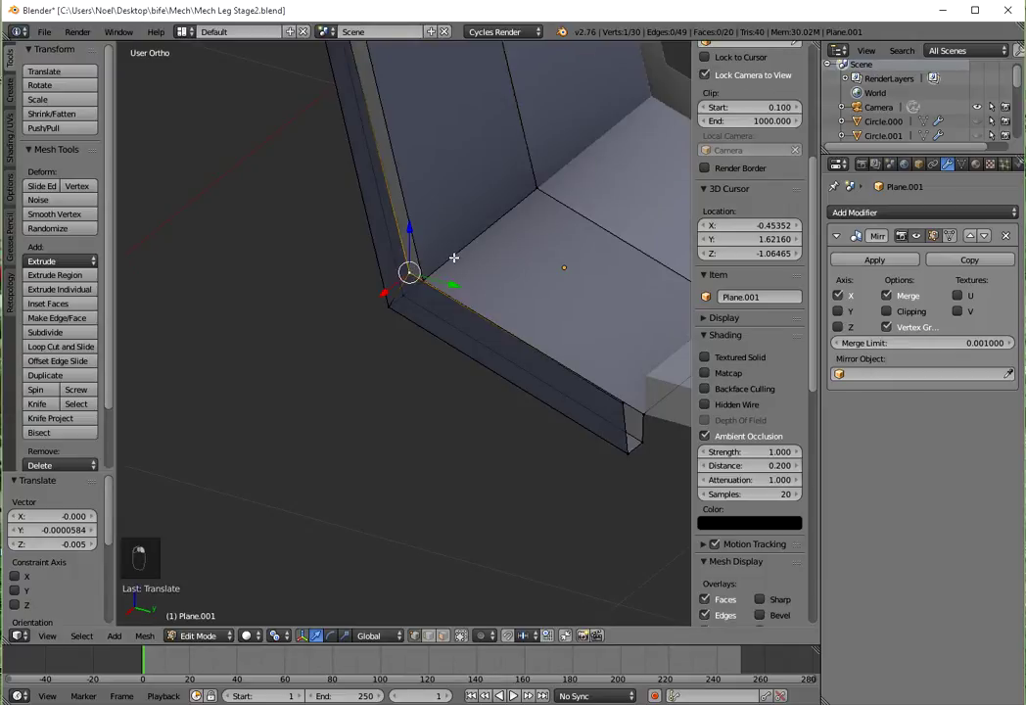
{"action": "key", "text": "KP_1"}
{"action": "key", "text": "KP_3"}
{"action": "scroll", "coordinate": [460, 258], "scroll_direction": "up", "scroll_amount": 7}
{"action": "middle_click_drag", "start_coordinate": [448, 234], "coordinate": [454, 334], "text": "shift"}
{"action": "key", "text": "g"}
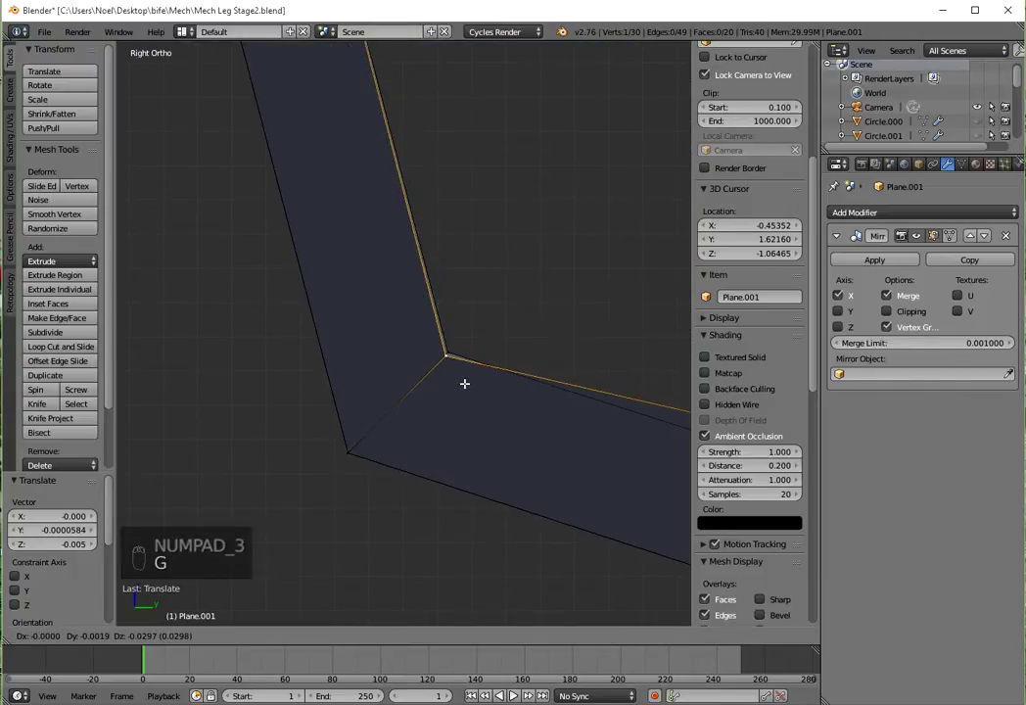
{"action": "left_click", "coordinate": [467, 384]}
{"action": "scroll", "coordinate": [467, 383], "scroll_direction": "down", "scroll_amount": 5}
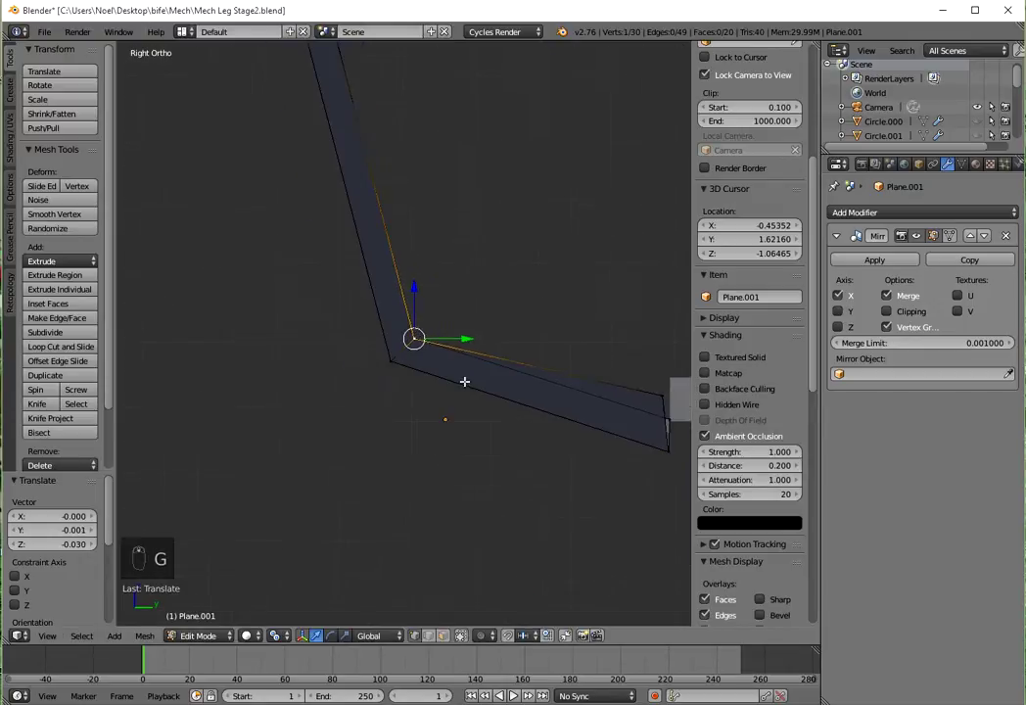
Move the new inner vertex at the frame's lower end about 0.009 in Y and -0.031 in Z.
{"action": "scroll", "coordinate": [464, 314], "scroll_direction": "up", "scroll_amount": 7}
{"action": "middle_click_drag", "start_coordinate": [544, 287], "coordinate": [372, 342], "text": "shift"}
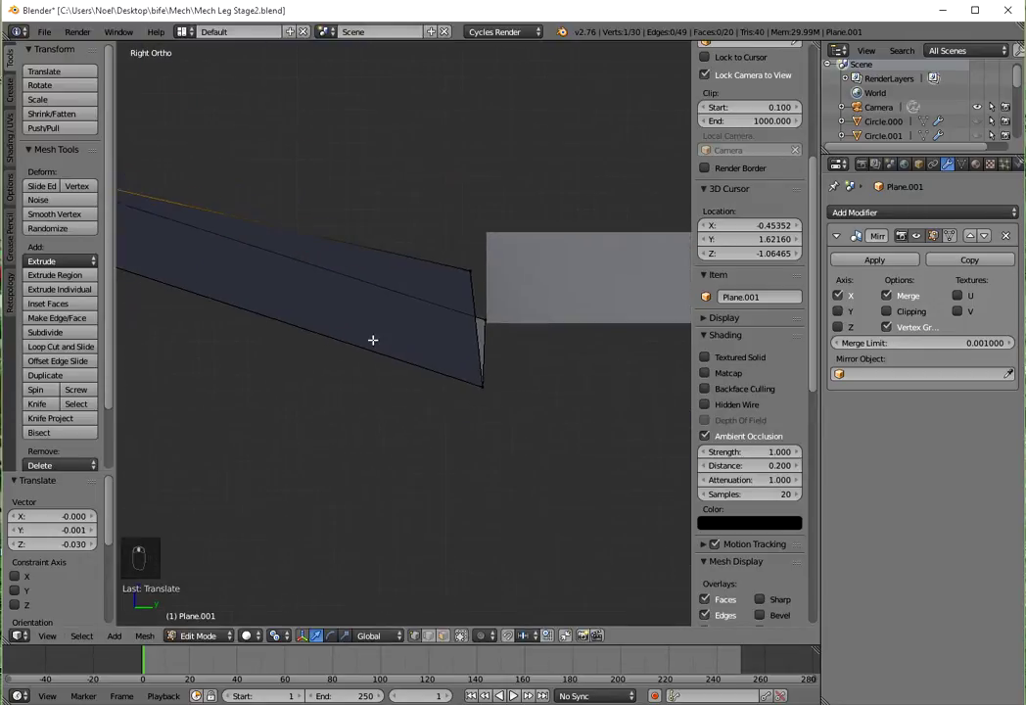
{"action": "scroll", "coordinate": [373, 341], "scroll_direction": "up", "scroll_amount": 3}
{"action": "right_click", "coordinate": [509, 226]}
{"action": "key", "text": "g"}
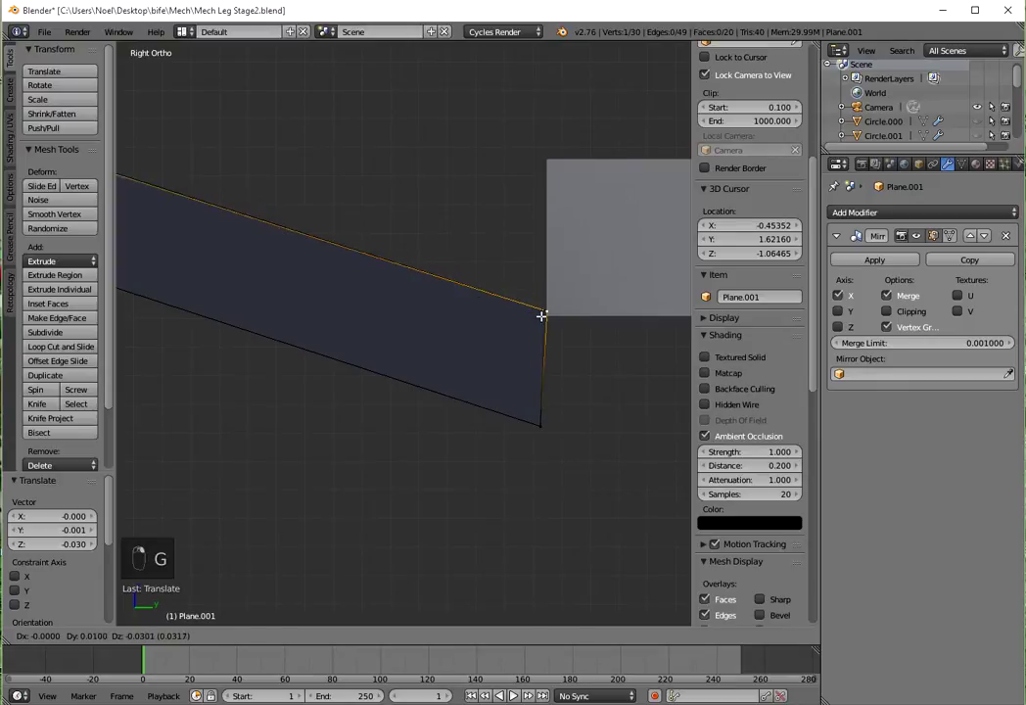
{"action": "left_click", "coordinate": [525, 306]}
Box-select the vertices at the frame's lower end and scale them to 0 along Y.
{"action": "key", "text": "b"}
{"action": "left_click_drag", "start_coordinate": [508, 286], "coordinate": [604, 483]}
{"action": "key", "text": "s"}
{"action": "key", "text": "y"}
{"action": "key", "text": "0"}
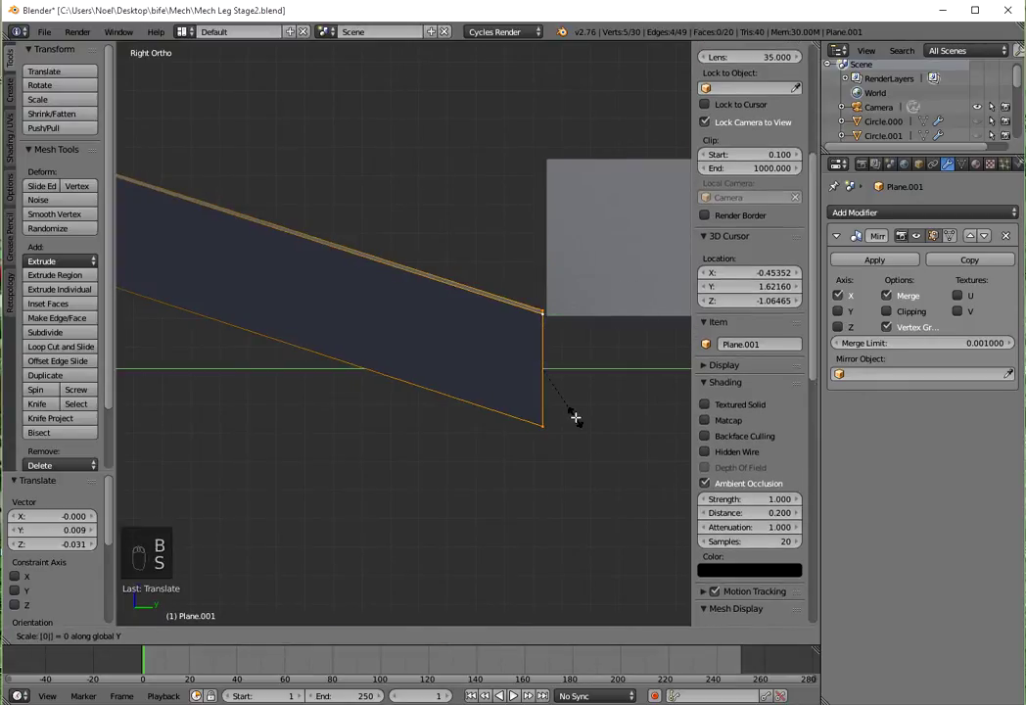
{"action": "key", "text": "Return"}
{"action": "scroll", "coordinate": [475, 359], "scroll_direction": "down", "scroll_amount": 8}
{"action": "scroll", "coordinate": [474, 360], "scroll_direction": "up", "scroll_amount": 6}
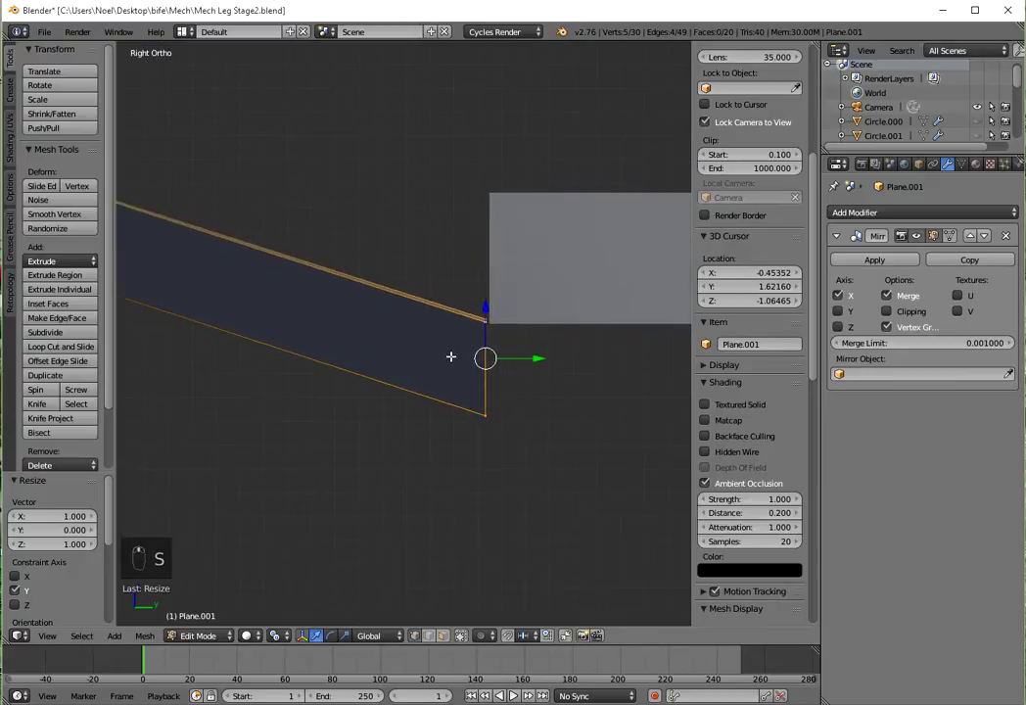
Box-select only the upper vertices at the frame's lower end and scale them to 0 along Z.
{"action": "key", "text": "a"}
{"action": "key", "text": "b"}
{"action": "left_click_drag", "start_coordinate": [462, 299], "coordinate": [527, 366]}
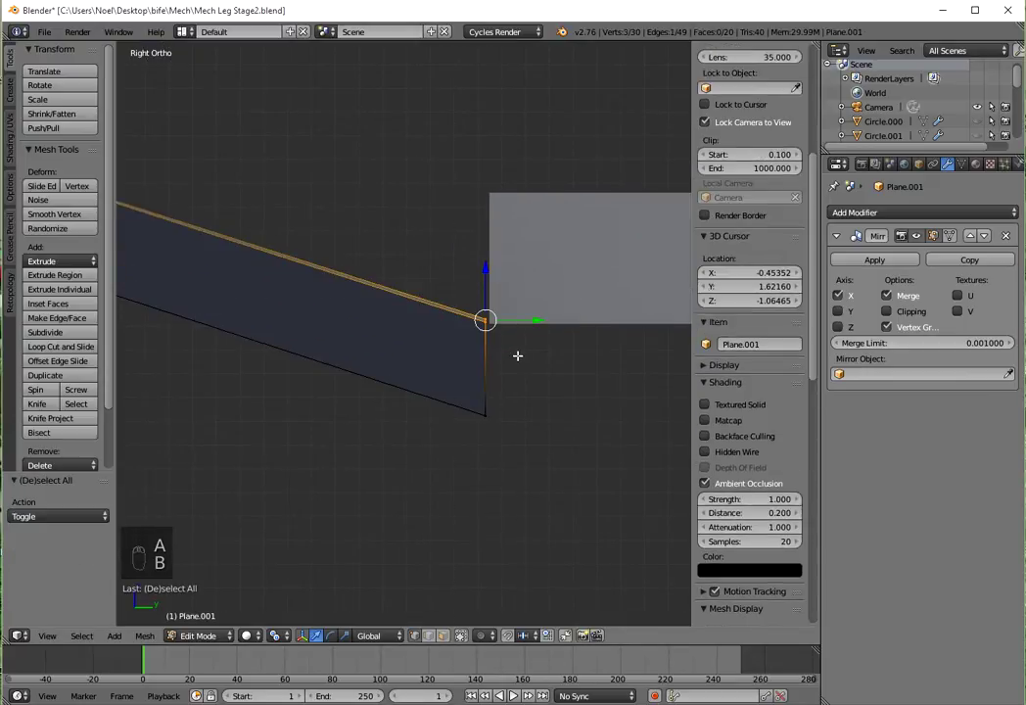
{"action": "type", "text": "sz"}
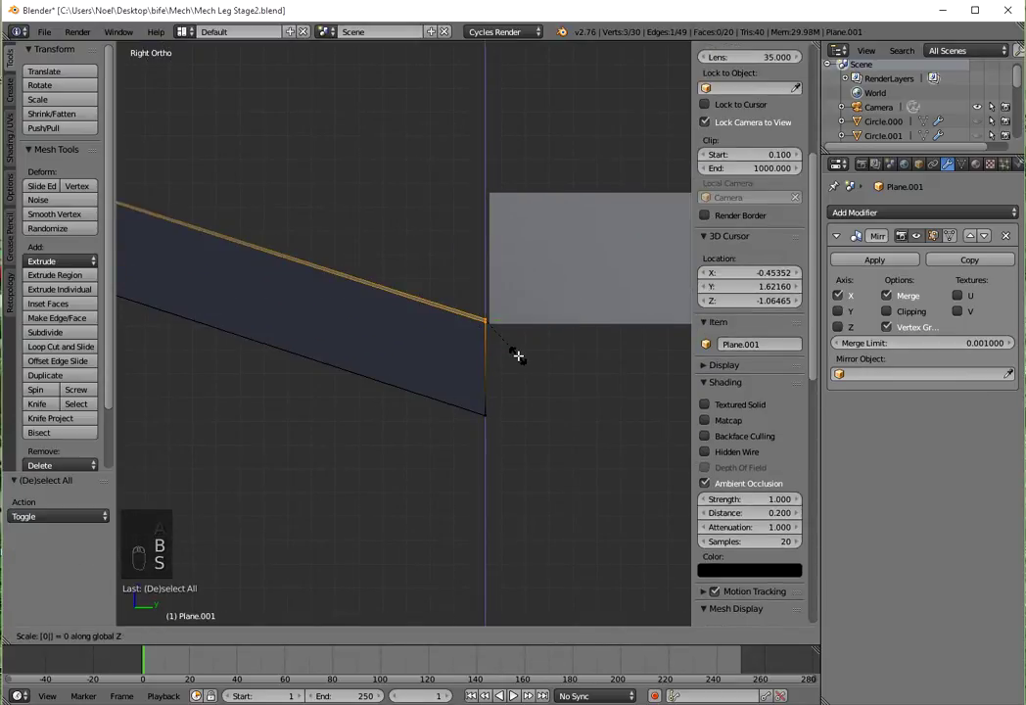
{"action": "type", "text": "0"}
{"action": "key", "text": "Return"}
Select the whole canopy mesh and recalculate its normals so they all face consistently outward.
{"action": "middle_click_drag", "start_coordinate": [527, 350], "coordinate": [488, 344]}
{"action": "scroll", "coordinate": [462, 370], "scroll_direction": "down", "scroll_amount": 8}
{"action": "key", "text": "Tab"}
{"action": "scroll", "coordinate": [424, 286], "scroll_direction": "down", "scroll_amount": 3}
{"action": "mouse_move", "coordinate": [424, 285]}
{"action": "middle_mouse_down"}
{"action": "mouse_move", "coordinate": [590, 293]}
{"action": "mouse_move", "coordinate": [383, 292]}
{"action": "mouse_move", "coordinate": [413, 270]}
{"action": "middle_mouse_up"}
{"action": "key", "text": "KP_1"}
{"action": "scroll", "coordinate": [480, 296], "scroll_direction": "up", "scroll_amount": 7}
{"action": "scroll", "coordinate": [498, 357], "scroll_direction": "down", "scroll_amount": 2}
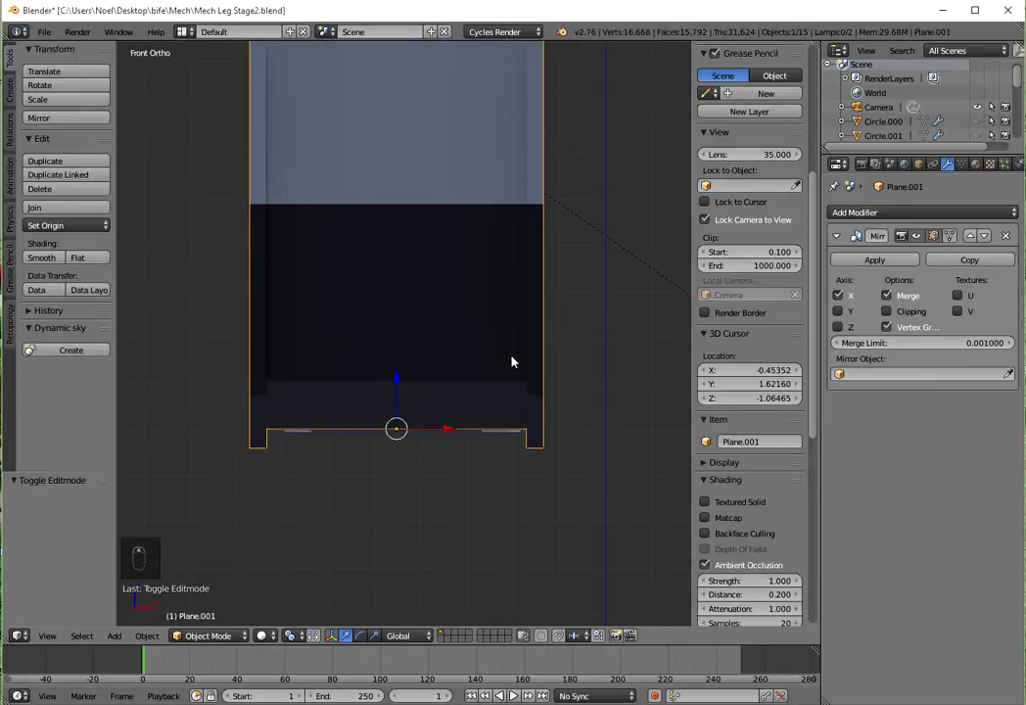
{"action": "key", "text": "Tab"}
{"action": "key", "text": "a"}
{"action": "key", "text": "a"}
{"action": "key", "text": "a"}
{"action": "key", "text": "a"}
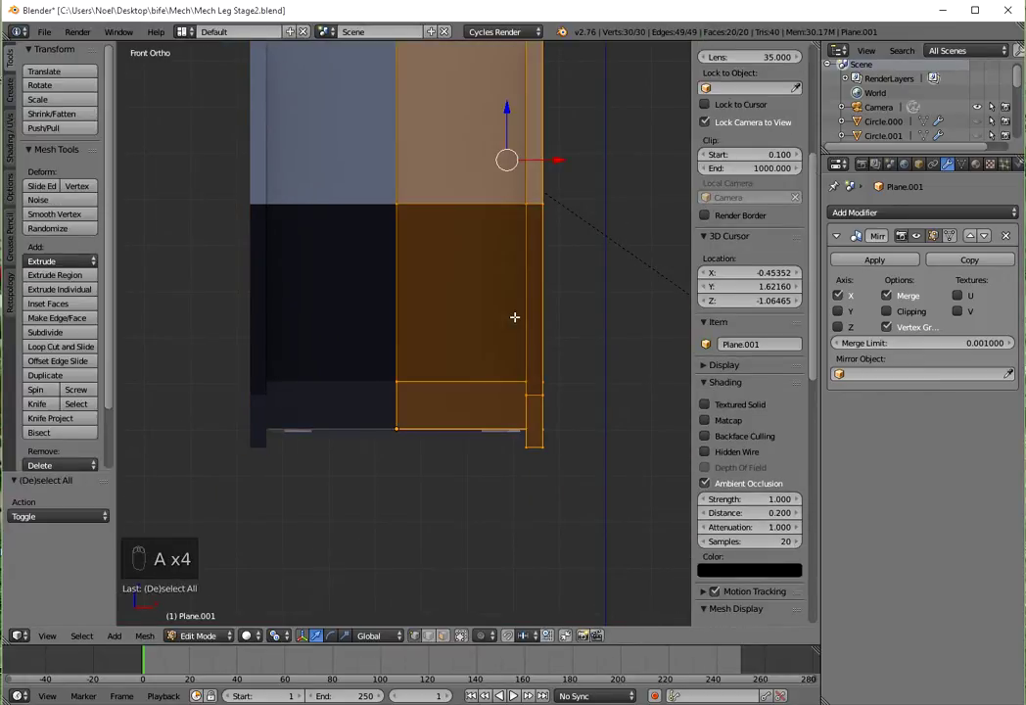
{"action": "key", "text": "ctrl+n"}
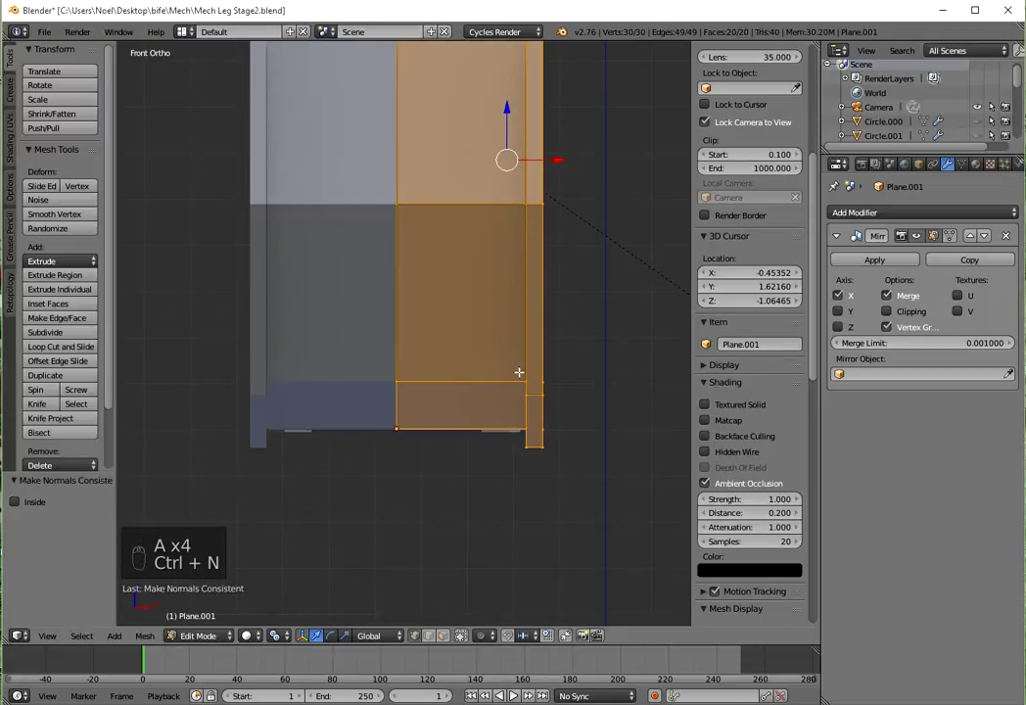
Box-select the side rim's vertices between the upper and foremost bends and move them about 0.145 in X.
{"action": "scroll", "coordinate": [495, 284], "scroll_direction": "down", "scroll_amount": 3}
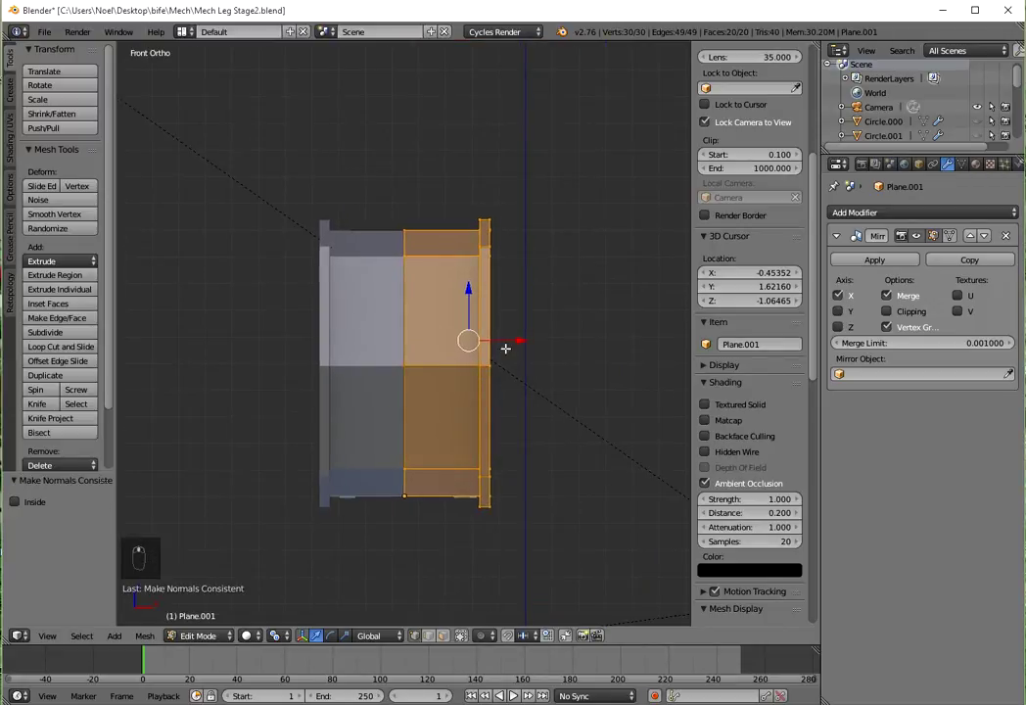
{"action": "key", "text": "a"}
{"action": "key", "text": "b"}
{"action": "left_click_drag", "start_coordinate": [458, 236], "coordinate": [523, 380]}
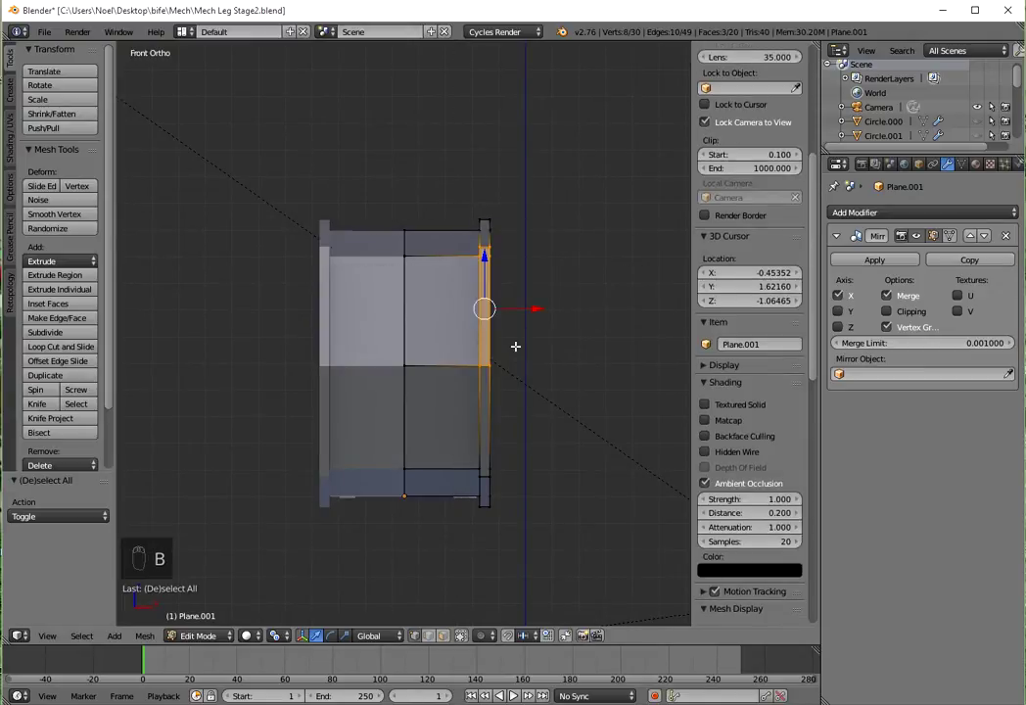
{"action": "key", "text": "g"}
{"action": "key", "text": "x"}
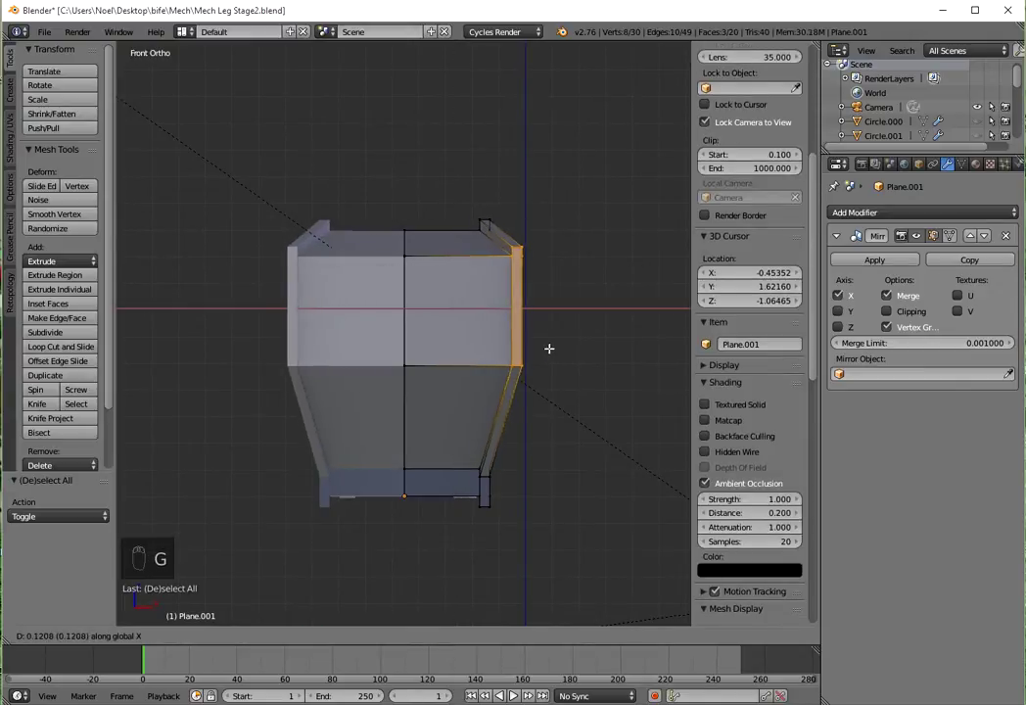
{"action": "left_click", "coordinate": [554, 347]}
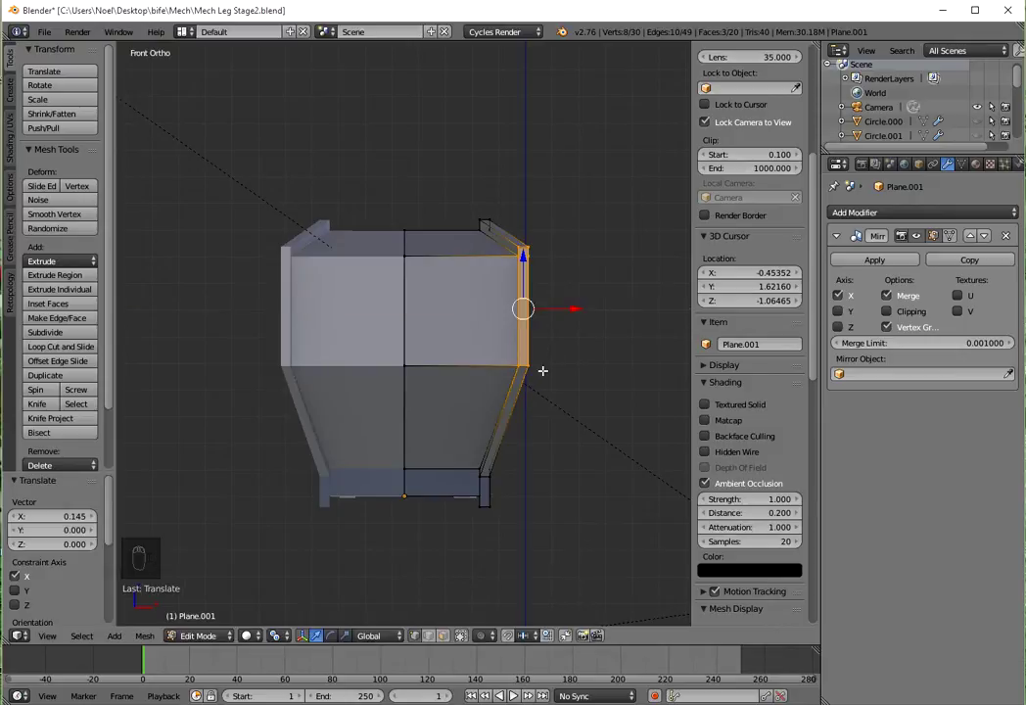
Add a centred loop cut across the lower front panel between the foremost and lower bends.
{"action": "scroll", "coordinate": [499, 389], "scroll_direction": "up", "scroll_amount": 3}
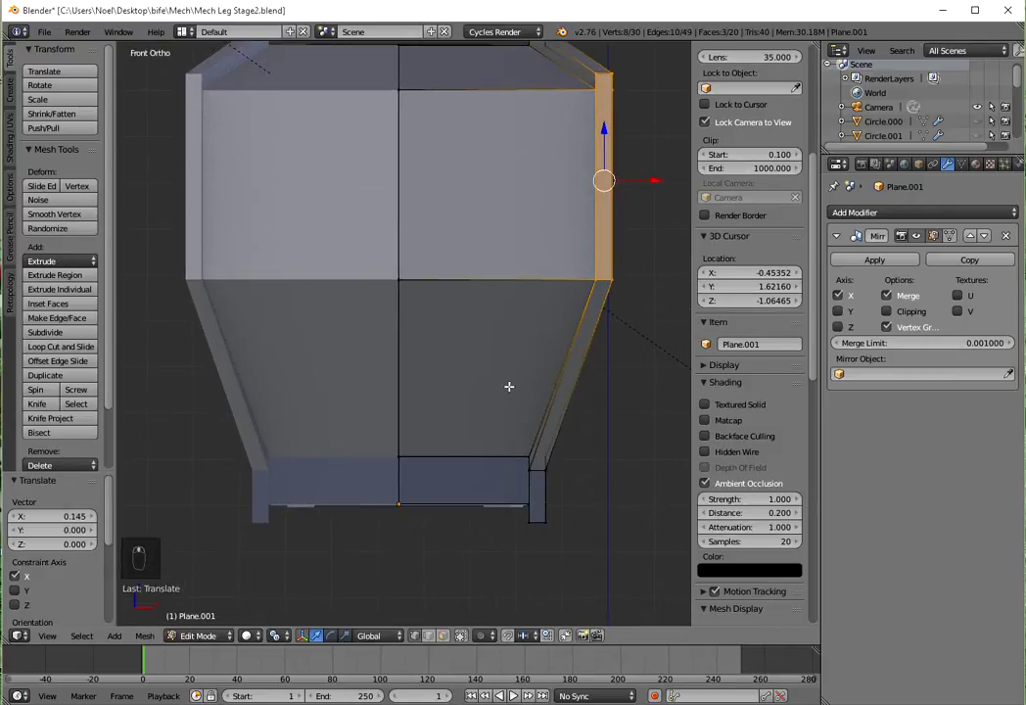
{"action": "key", "text": "ctrl+r"}
{"action": "left_click", "coordinate": [529, 385]}
{"action": "right_click", "coordinate": [536, 384]}
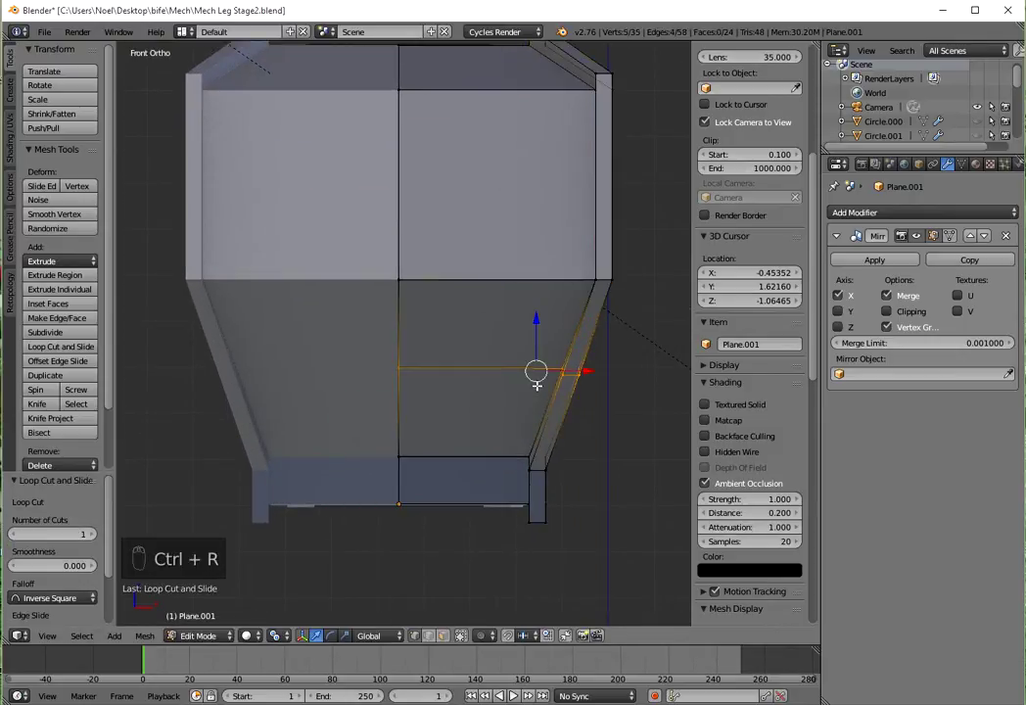
Add loop cuts close to both sides of the foremost bend and another just above the lower bend.
{"action": "key", "text": "ctrl+r"}
{"action": "left_click", "coordinate": [576, 266]}
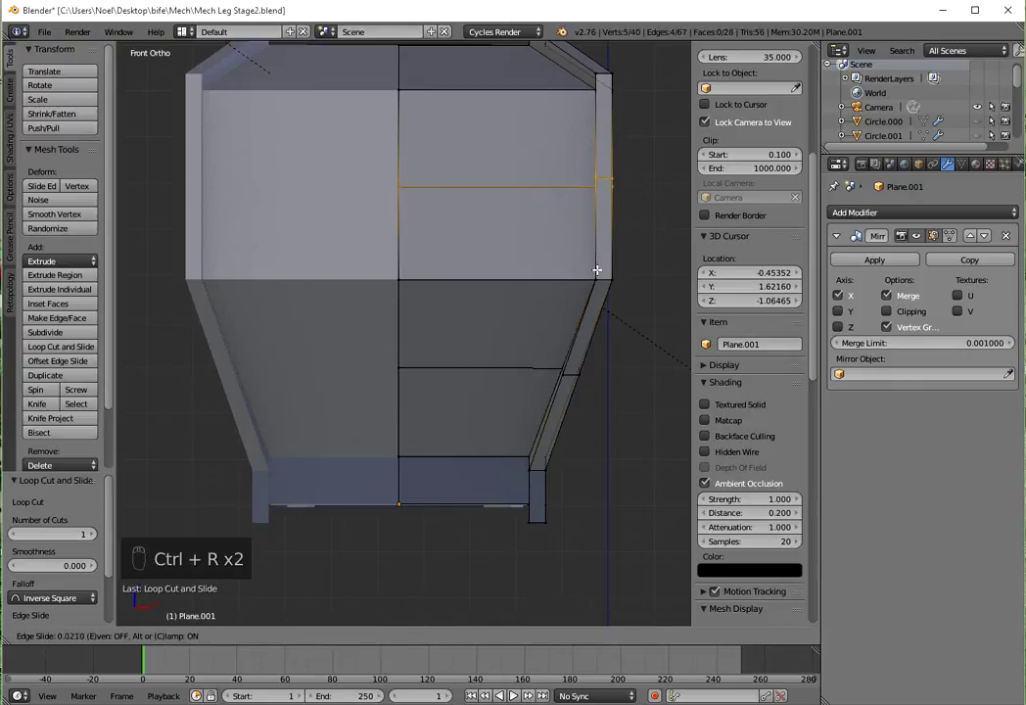
{"action": "left_click", "coordinate": [596, 347]}
{"action": "key", "text": "ctrl+r"}
{"action": "left_click", "coordinate": [587, 324]}
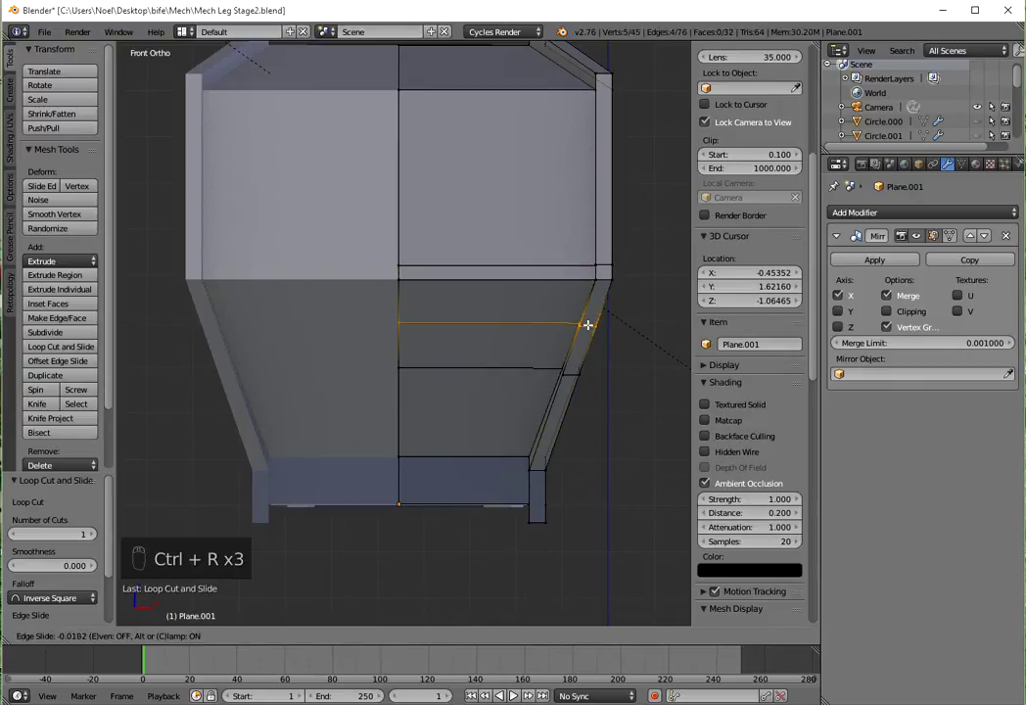
{"action": "left_click", "coordinate": [595, 294]}
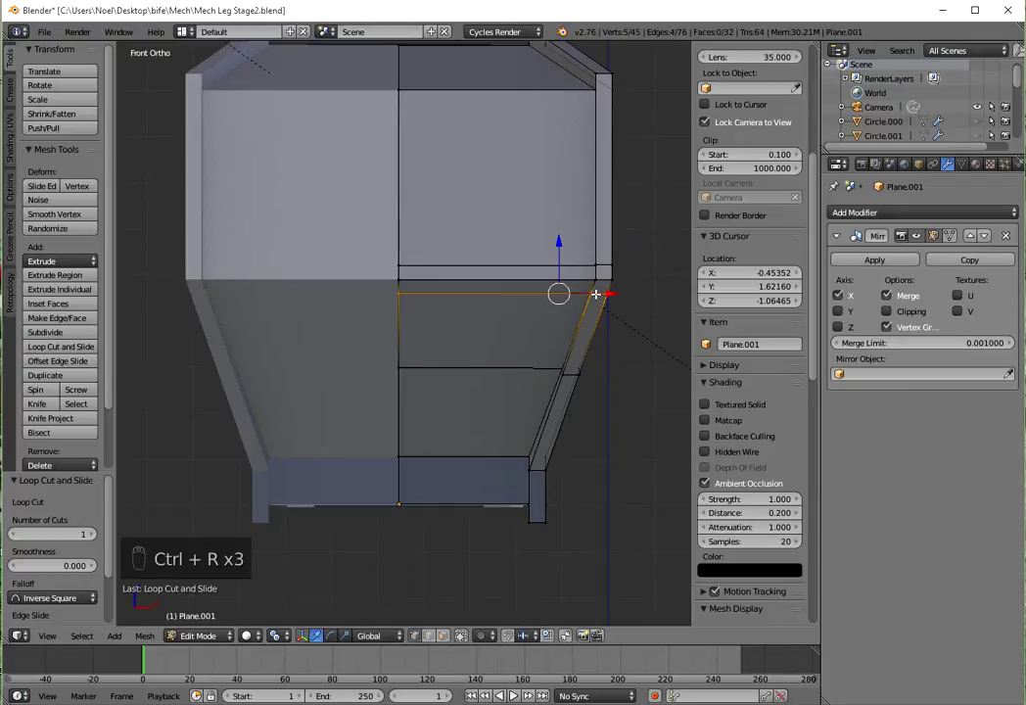
{"action": "key", "text": "ctrl+r"}
{"action": "left_click", "coordinate": [542, 430]}
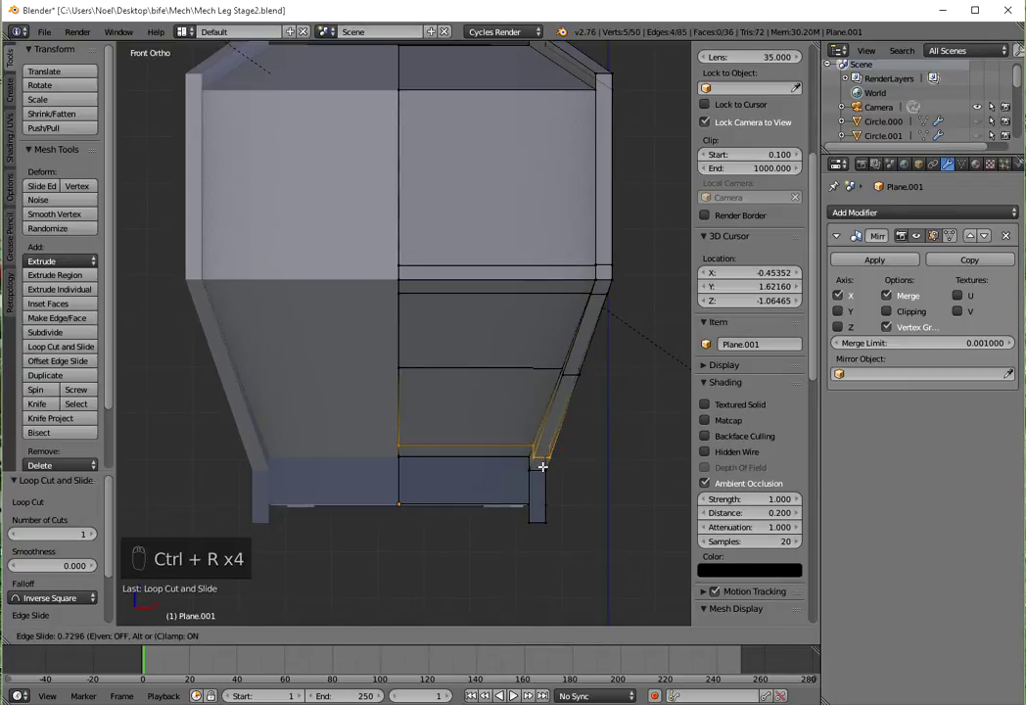
{"action": "left_click", "coordinate": [543, 467]}
Add loop cuts close to both sides of the upper front bend, on the front panel and the roof panel.
{"action": "middle_click_drag", "start_coordinate": [534, 336], "coordinate": [452, 344]}
{"action": "key", "text": "ctrl+r"}
{"action": "left_click", "coordinate": [403, 368]}
{"action": "left_click", "coordinate": [430, 328]}
{"action": "key", "text": "ctrl+r"}
{"action": "left_click", "coordinate": [452, 313]}
{"action": "left_click", "coordinate": [446, 327]}
Add a loop cut close to each side of the roof's rear bend.
{"action": "key", "text": "ctrl+r"}
{"action": "left_click", "coordinate": [494, 260]}
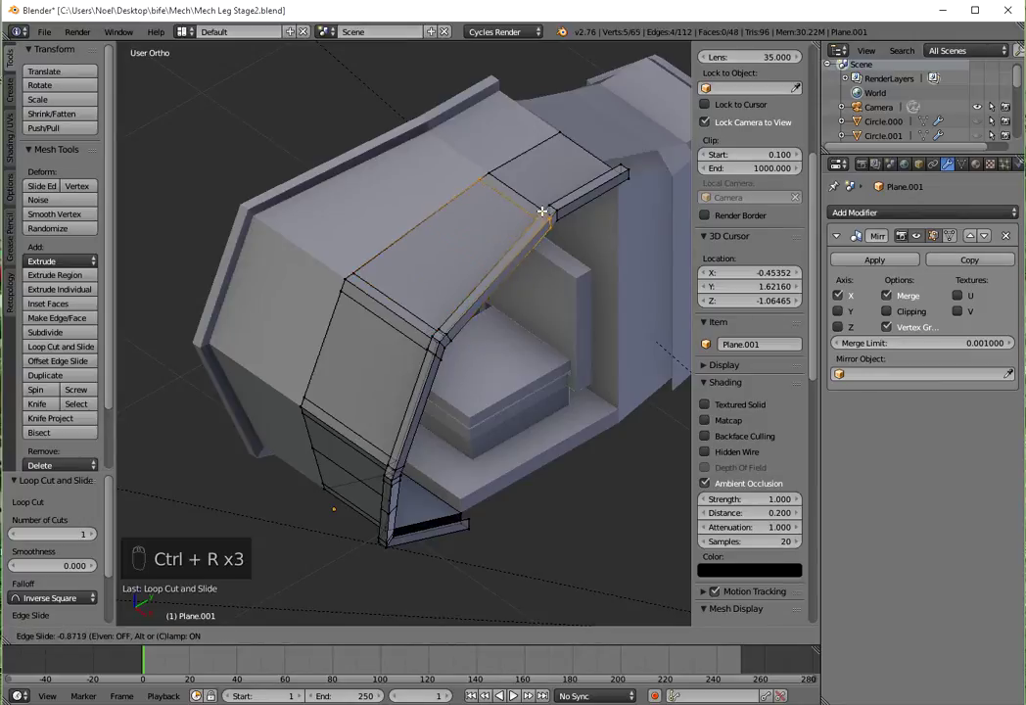
{"action": "left_click", "coordinate": [542, 212]}
{"action": "scroll", "coordinate": [458, 311], "scroll_direction": "down", "scroll_amount": 3}
{"action": "middle_click_drag", "start_coordinate": [555, 231], "coordinate": [478, 258]}
{"action": "scroll", "coordinate": [479, 258], "scroll_direction": "up", "scroll_amount": 7}
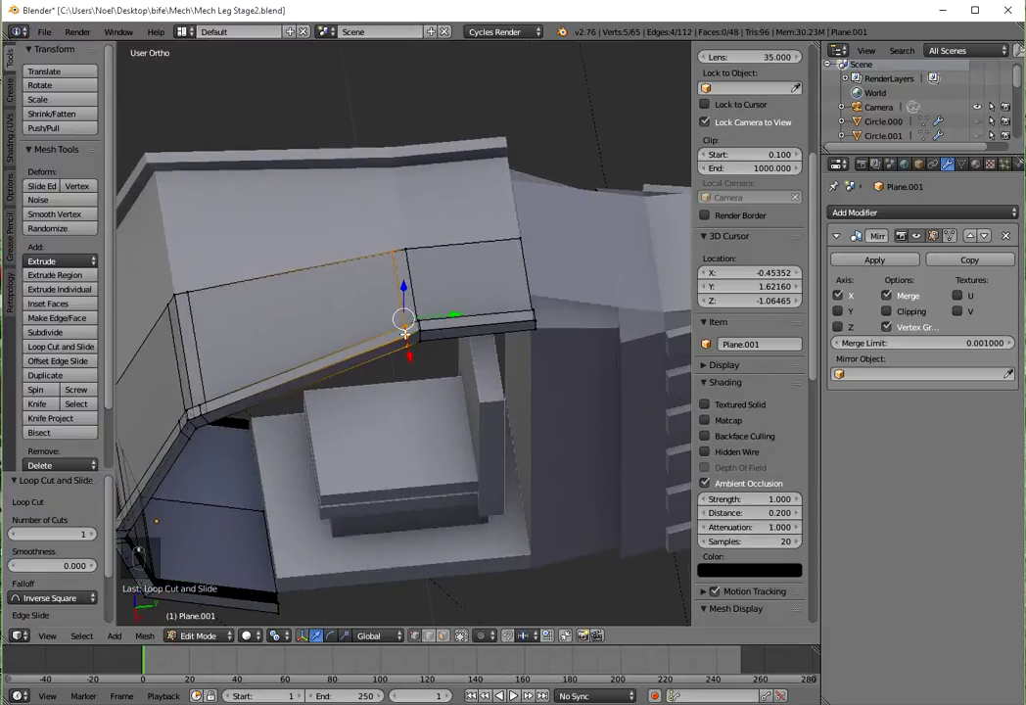
{"action": "key", "text": "ctrl+r"}
{"action": "left_click", "coordinate": [465, 324]}
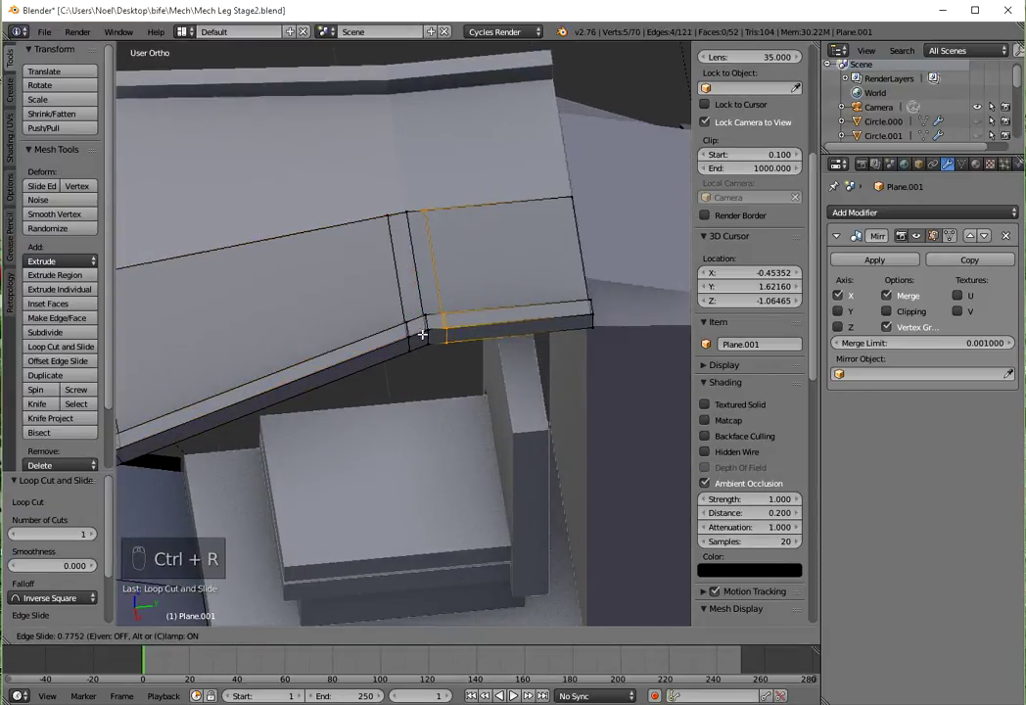
{"action": "left_click", "coordinate": [422, 334]}
Add two loop cuts across the bottom panel, one beside the lower bend and one near its rear end.
{"action": "scroll", "coordinate": [392, 337], "scroll_direction": "down", "scroll_amount": 4}
{"action": "middle_click_drag", "start_coordinate": [392, 337], "coordinate": [463, 277]}
{"action": "scroll", "coordinate": [414, 323], "scroll_direction": "up", "scroll_amount": 6}
{"action": "key", "text": "ctrl+r"}
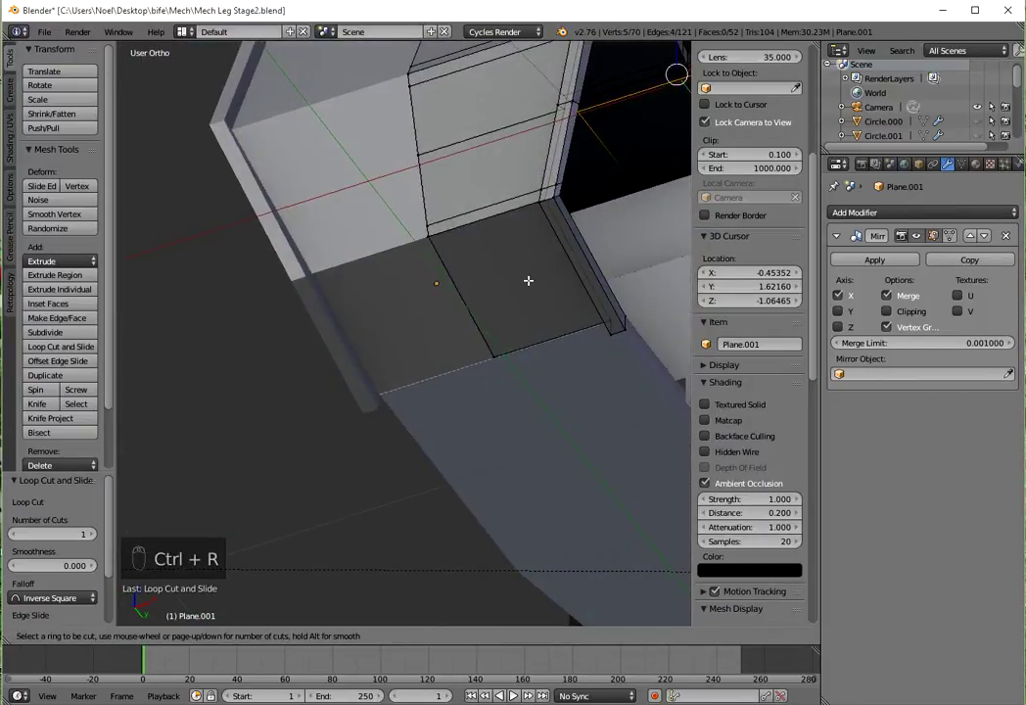
{"action": "left_click", "coordinate": [555, 264]}
{"action": "left_click", "coordinate": [528, 217]}
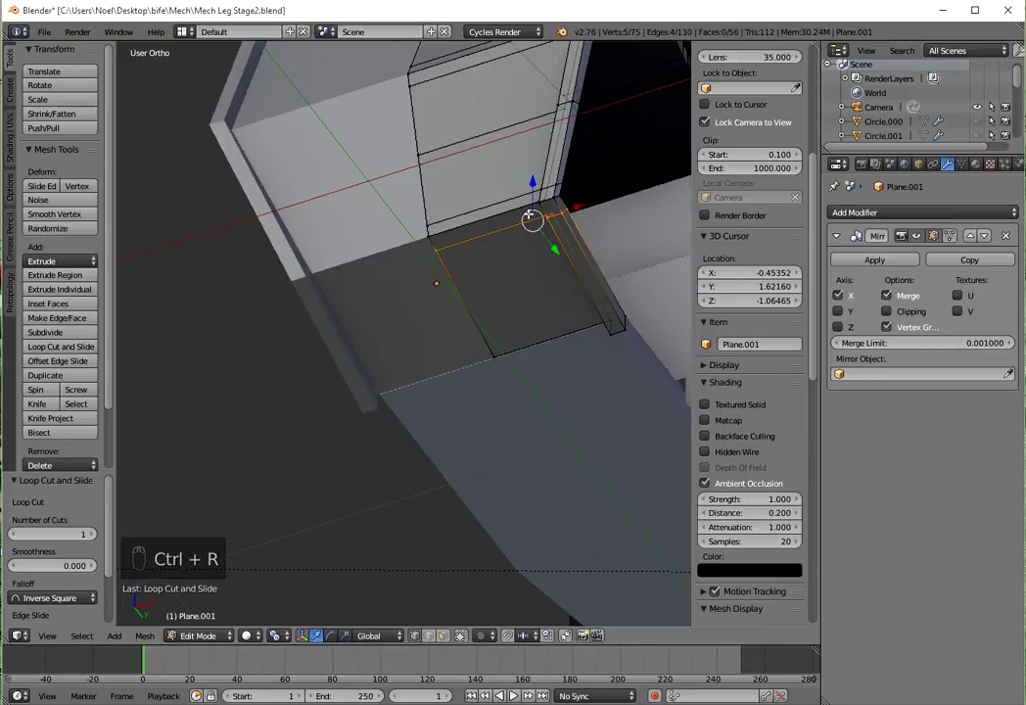
{"action": "key", "text": "ctrl+r"}
{"action": "left_click", "coordinate": [580, 278]}
{"action": "left_click", "coordinate": [604, 321]}
Extrude the side rim's inner vertex at the lower front panel's middle cut about -0.406 along X.
{"action": "middle_click_drag", "start_coordinate": [513, 263], "coordinate": [448, 381]}
{"action": "scroll", "coordinate": [446, 388], "scroll_direction": "up", "scroll_amount": 3}
{"action": "middle_click_drag", "start_coordinate": [436, 464], "coordinate": [345, 349], "text": "shift"}
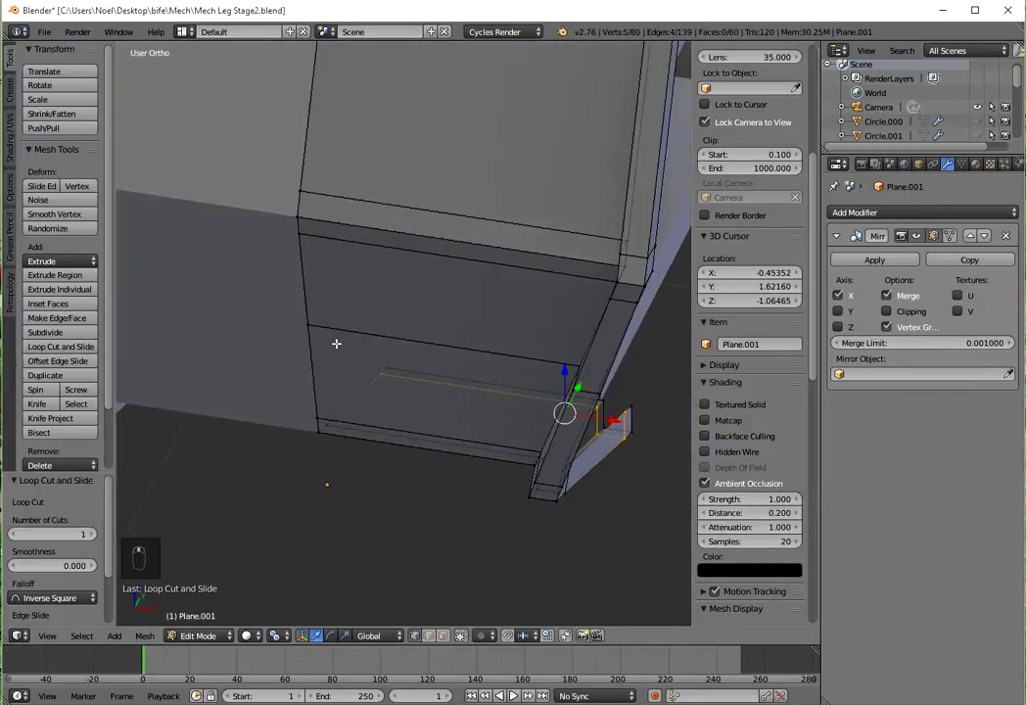
{"action": "right_click", "coordinate": [564, 363]}
{"action": "scroll", "coordinate": [492, 370], "scroll_direction": "up", "scroll_amount": 2}
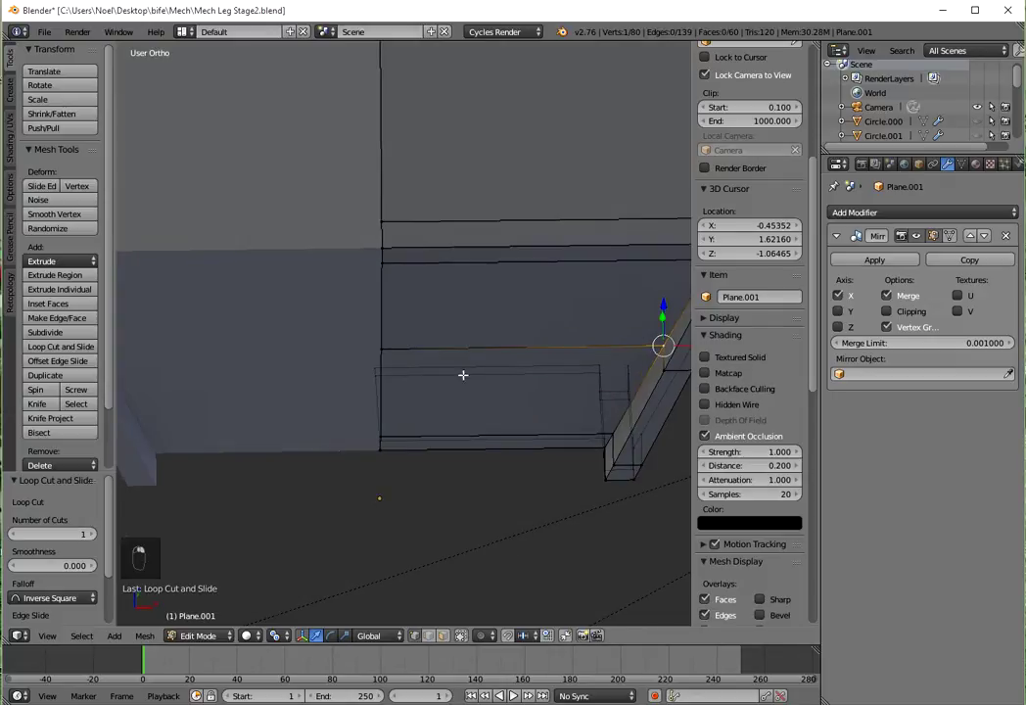
{"action": "right_click", "coordinate": [379, 349], "text": "shift"}
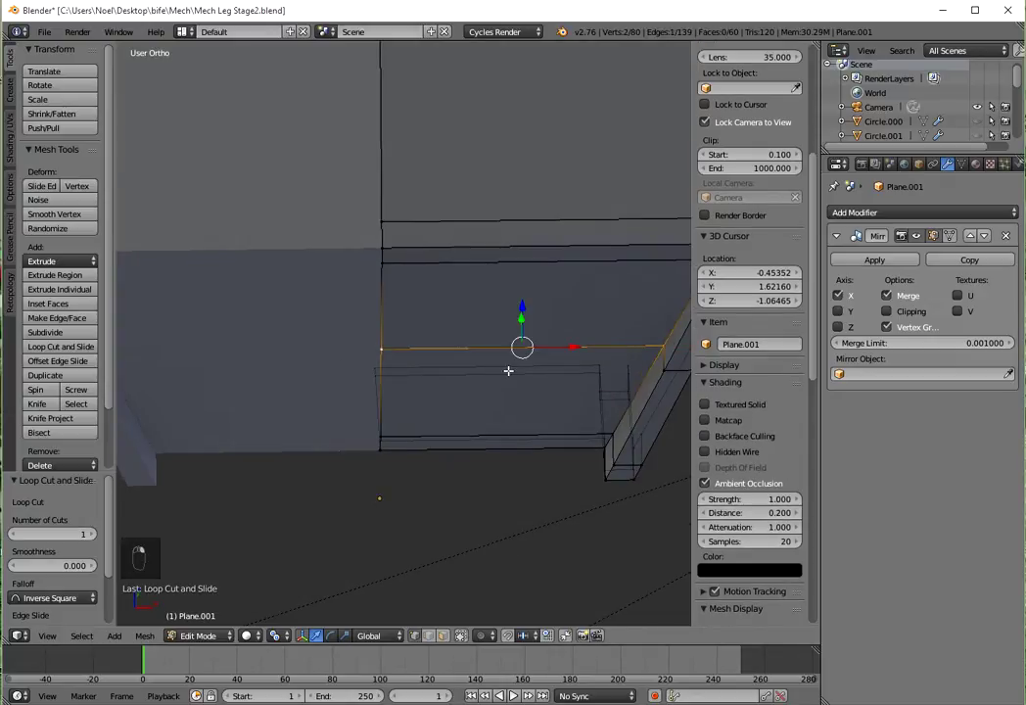
{"action": "right_click", "coordinate": [657, 374]}
{"action": "middle_click_drag", "start_coordinate": [648, 382], "coordinate": [573, 385]}
{"action": "key", "text": "KP_1"}
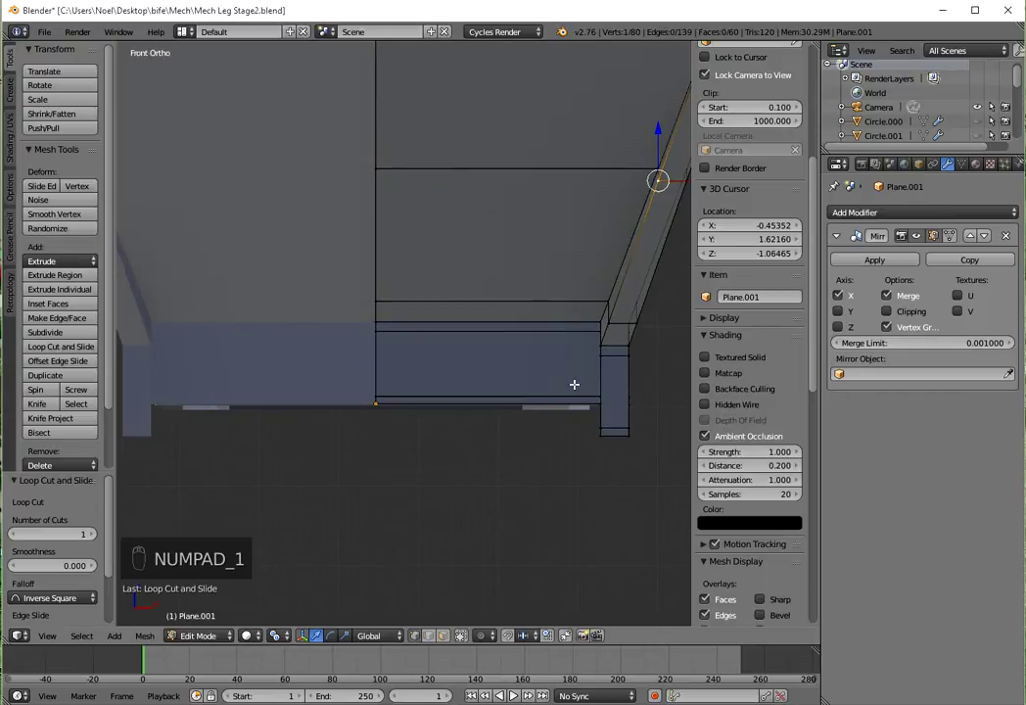
{"action": "key", "text": "e"}
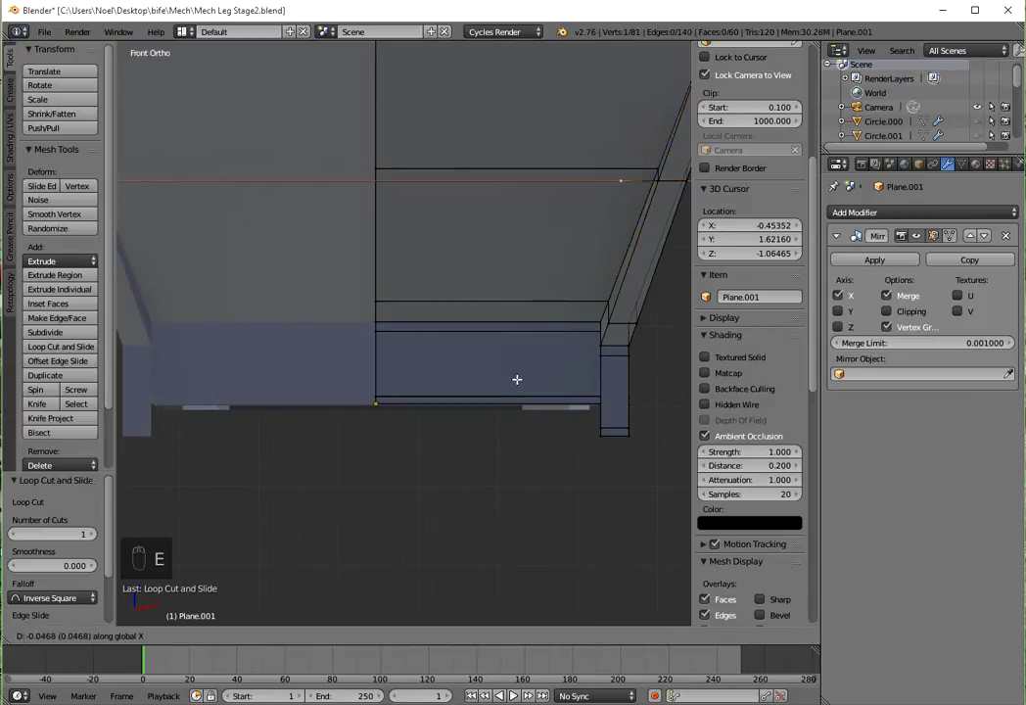
{"action": "left_click", "coordinate": [246, 388]}
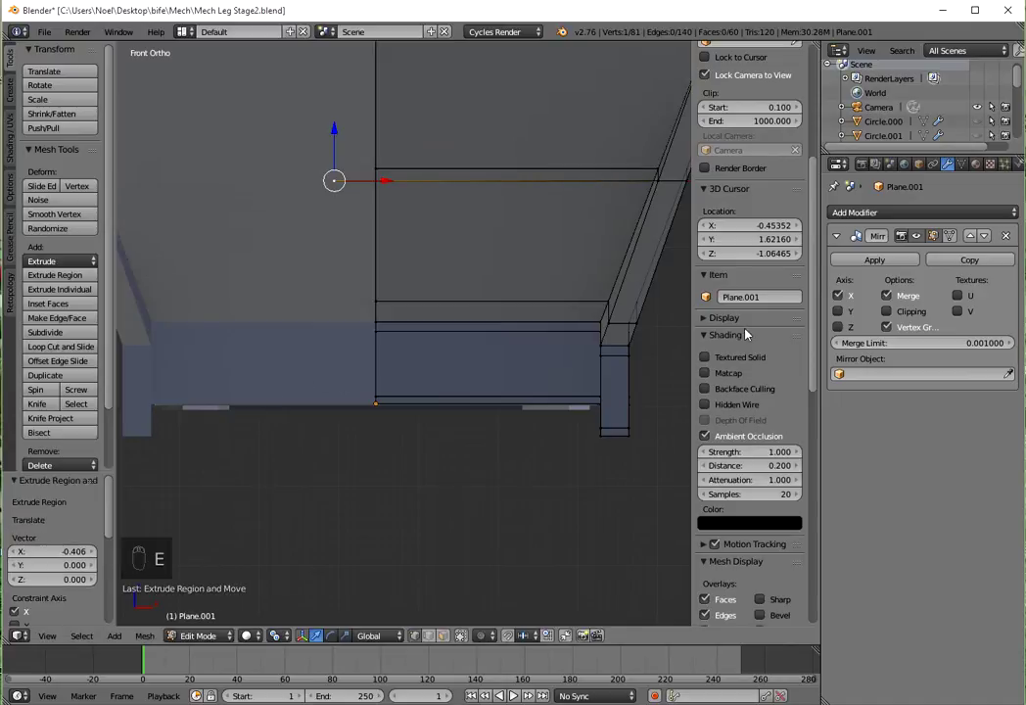
Enable Clipping in the Mirror modifier and move the extruded vertex about 0.094 in X onto the mirror plane.
{"action": "key", "text": "g"}
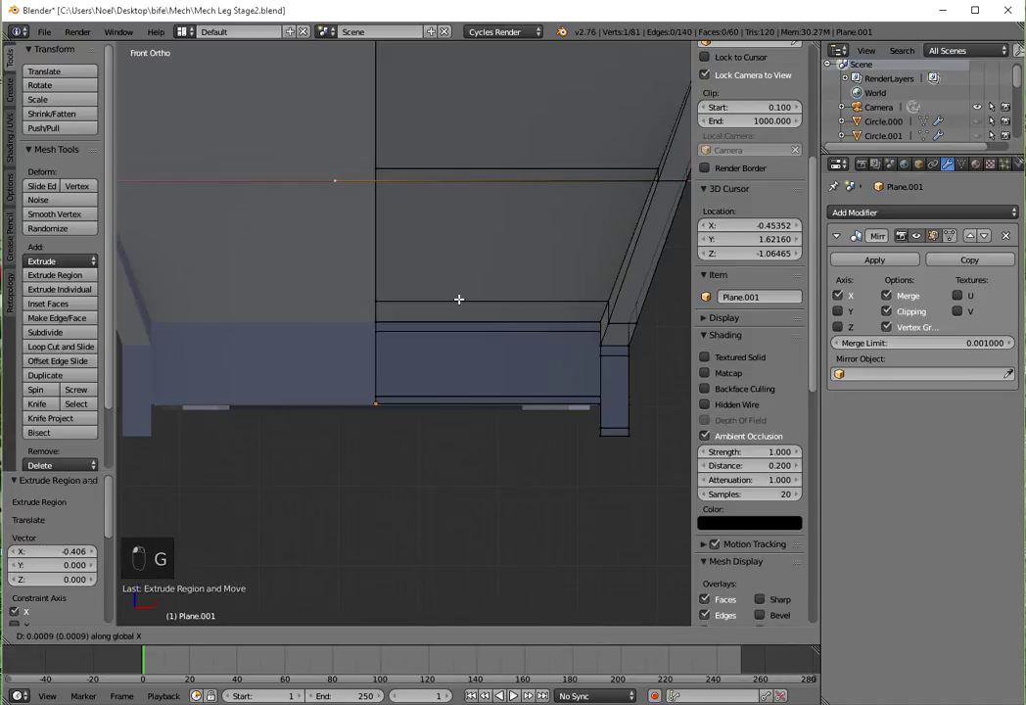
{"action": "left_click", "coordinate": [533, 297]}
Extrude the rim's three inner vertices at the lower bend about -0.337 along X to the mirror plane.
{"action": "middle_click_drag", "start_coordinate": [533, 297], "coordinate": [590, 339]}
{"action": "right_click", "coordinate": [648, 336]}
{"action": "right_click", "coordinate": [630, 373], "text": "shift"}
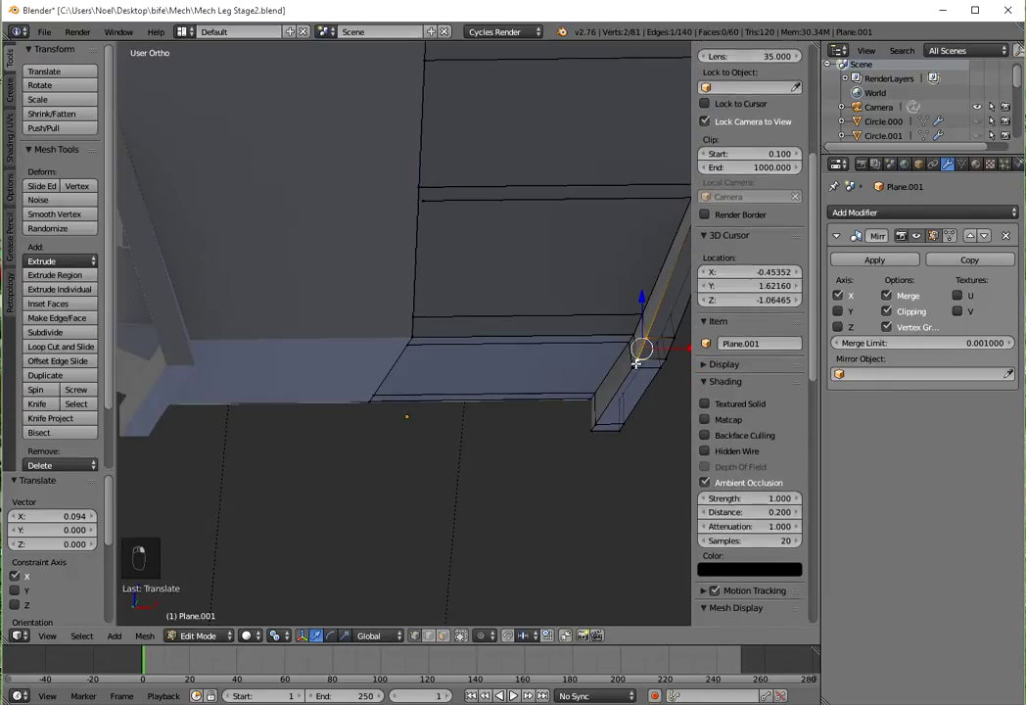
{"action": "key", "text": "e"}
{"action": "key", "text": "x"}
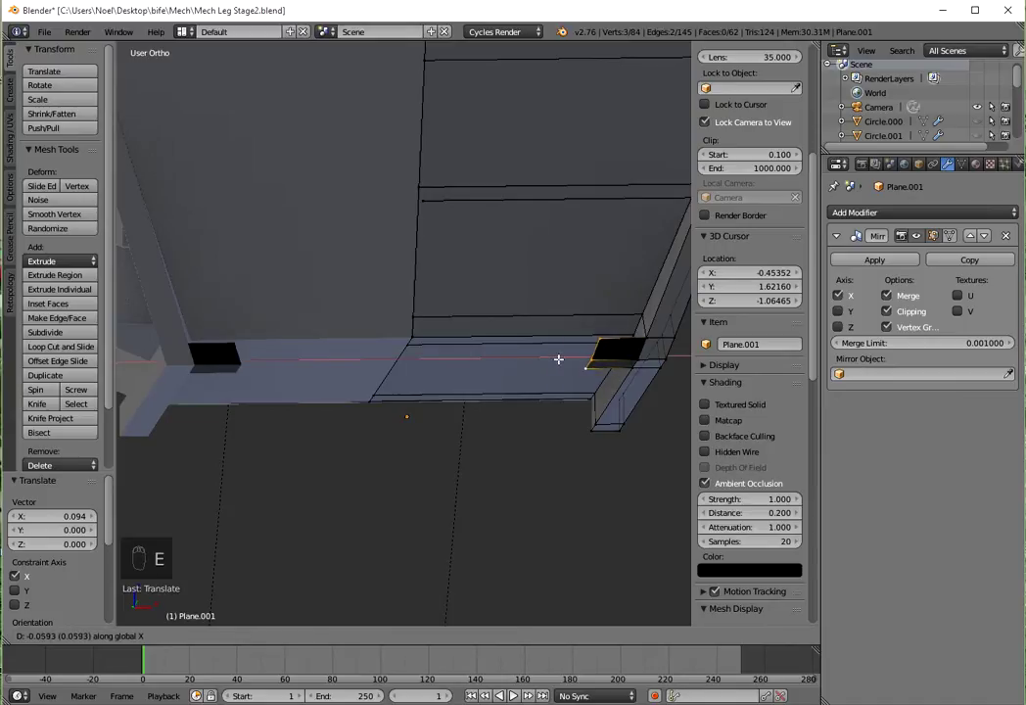
{"action": "left_click", "coordinate": [352, 364]}
Extrude the rim's three inner vertices at the foremost bend about -0.459 along X to the mirror plane.
{"action": "scroll", "coordinate": [414, 295], "scroll_direction": "down", "scroll_amount": 4}
{"action": "middle_click_drag", "start_coordinate": [443, 245], "coordinate": [407, 366], "text": "shift"}
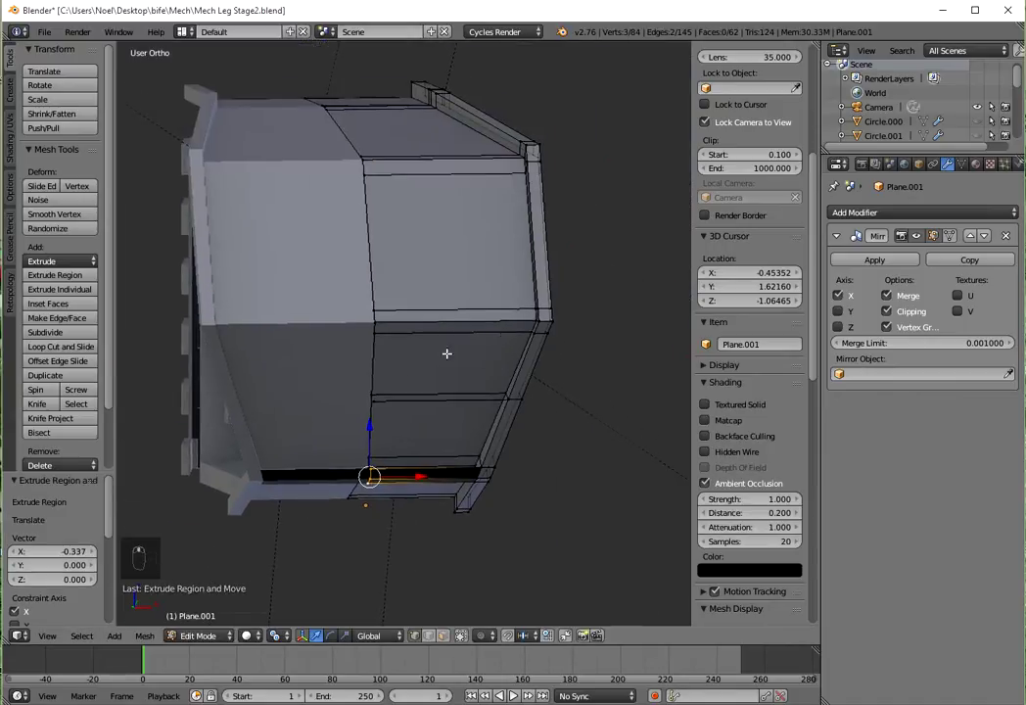
{"action": "scroll", "coordinate": [410, 366], "scroll_direction": "up", "scroll_amount": 3}
{"action": "right_click", "coordinate": [633, 336]}
{"action": "right_click", "coordinate": [637, 288], "text": "shift"}
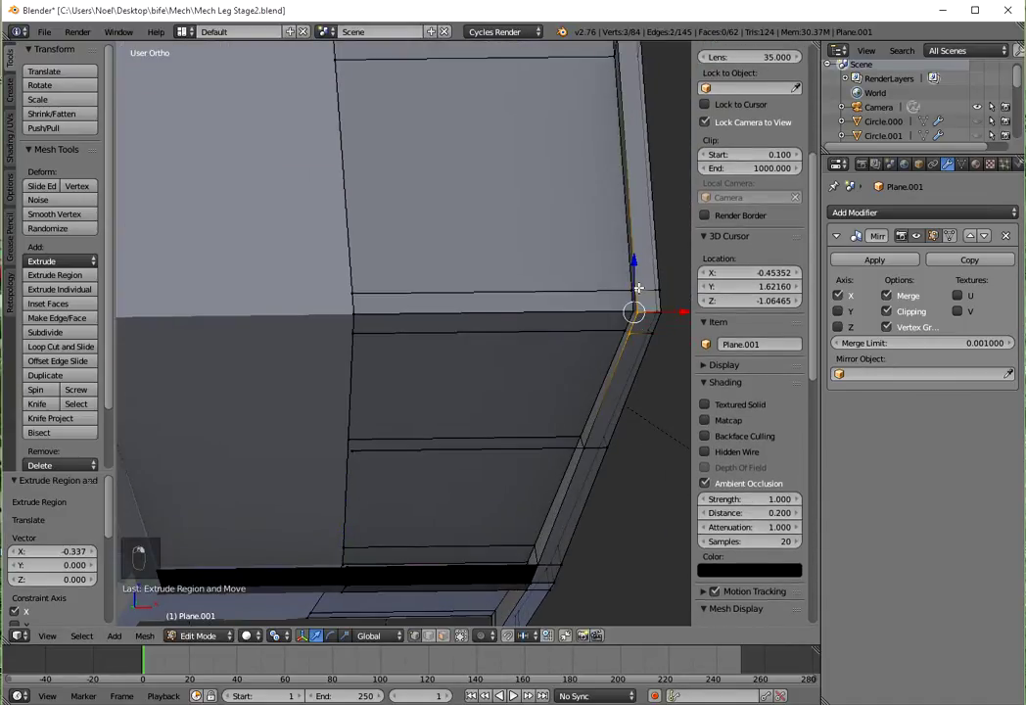
{"action": "key", "text": "e"}
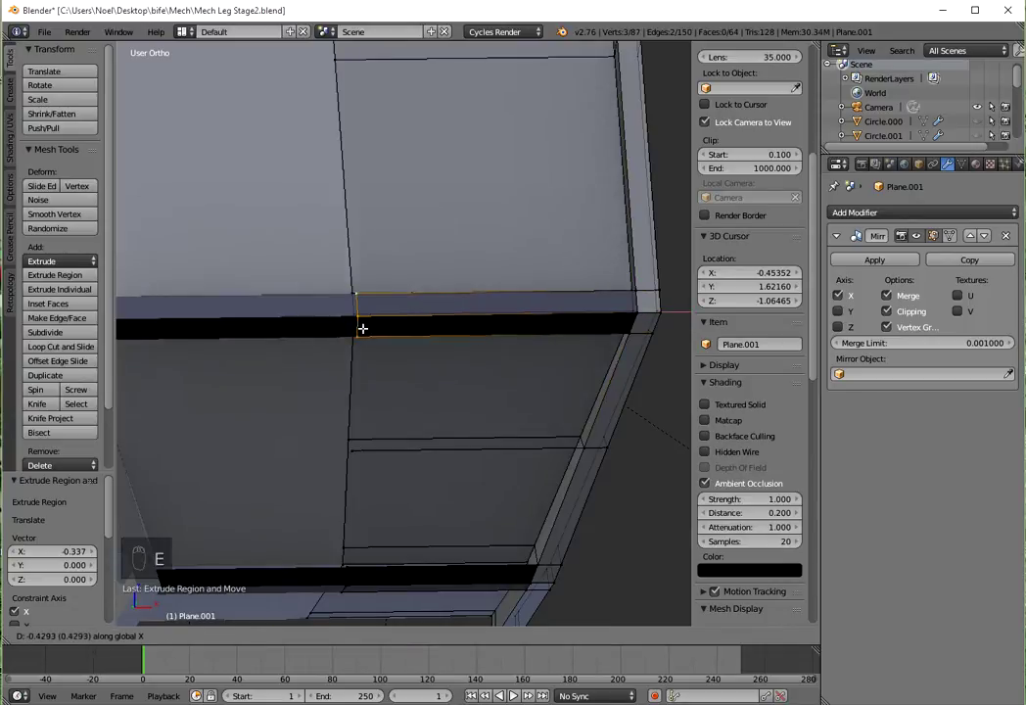
{"action": "left_click", "coordinate": [342, 328]}
Extrude the rim's three inner vertices at the upper front bend about -0.487 along X to the mirror plane.
{"action": "scroll", "coordinate": [434, 202], "scroll_direction": "down", "scroll_amount": 2}
{"action": "middle_click_drag", "start_coordinate": [435, 201], "coordinate": [407, 373]}
{"action": "right_click", "coordinate": [541, 308]}
{"action": "scroll", "coordinate": [546, 311], "scroll_direction": "up", "scroll_amount": 4}
{"action": "right_click", "coordinate": [420, 329], "text": "shift"}
{"action": "scroll", "coordinate": [437, 353], "scroll_direction": "down", "scroll_amount": 3}
{"action": "key", "text": "e"}
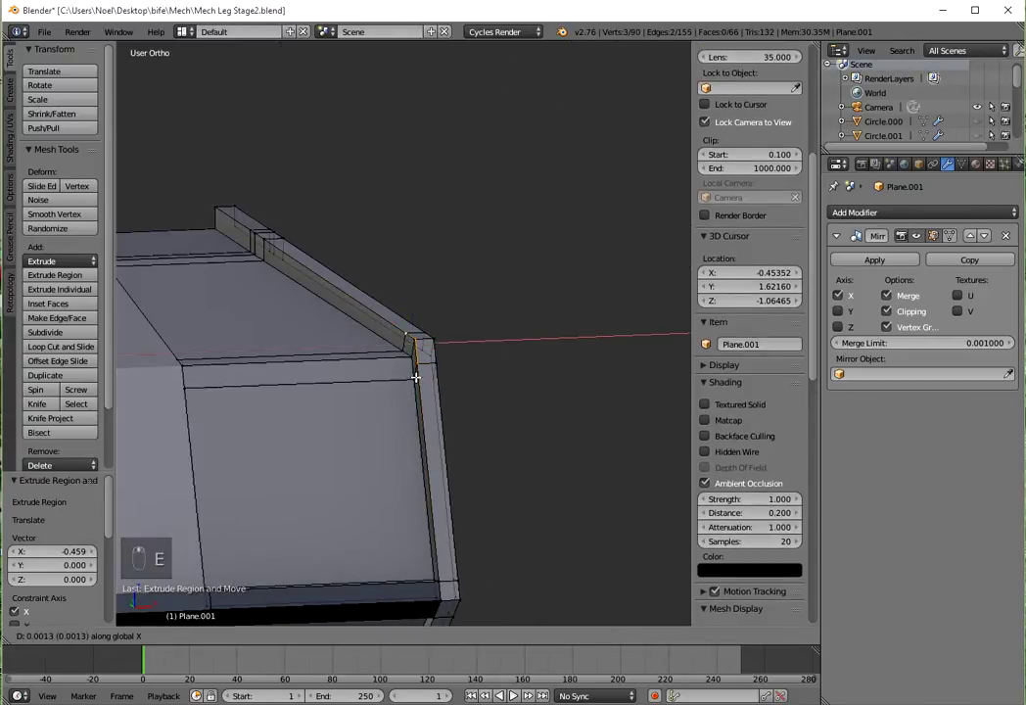
{"action": "left_click", "coordinate": [244, 321]}
Extrude the rim's three inner vertices at the upper rear bend about -0.516 along X to the mirror plane.
{"action": "middle_click_drag", "start_coordinate": [245, 288], "coordinate": [342, 405], "text": "shift"}
{"action": "scroll", "coordinate": [342, 405], "scroll_direction": "up", "scroll_amount": 5}
{"action": "middle_click_drag", "start_coordinate": [229, 323], "coordinate": [469, 333], "text": "shift"}
{"action": "right_click", "coordinate": [387, 358]}
{"action": "right_click", "coordinate": [347, 321], "text": "shift"}
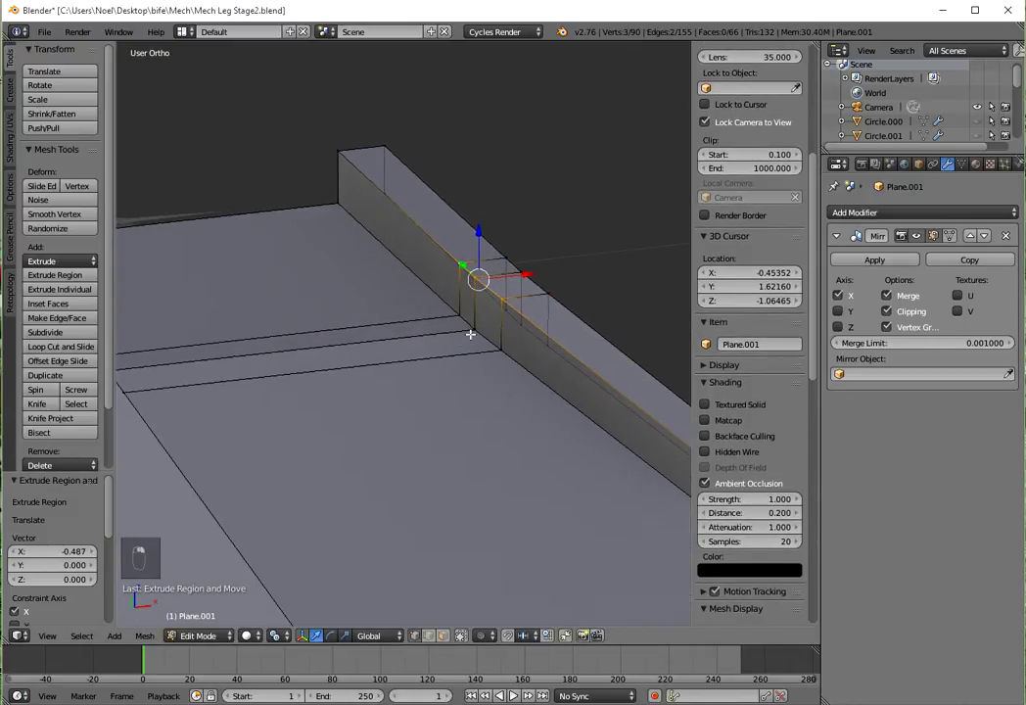
{"action": "key", "text": "e"}
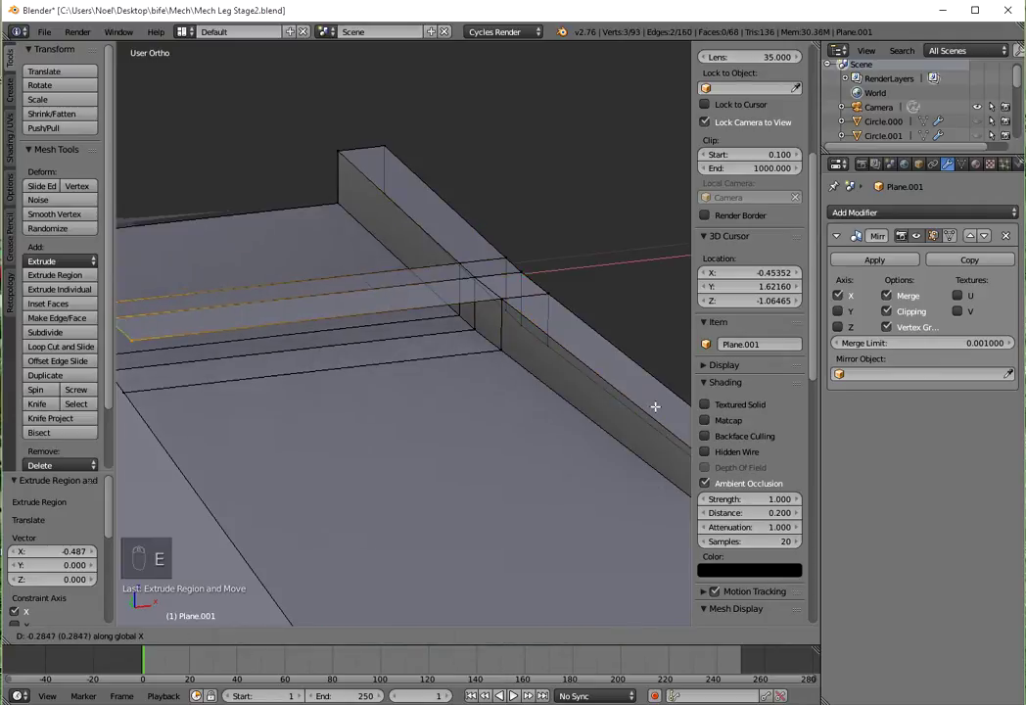
{"action": "left_click", "coordinate": [370, 478]}
Add a loop cut across the top panel and rim, slid close to the rim's upper rear end.
{"action": "scroll", "coordinate": [382, 477], "scroll_direction": "down", "scroll_amount": 4}
{"action": "middle_click_drag", "start_coordinate": [385, 477], "coordinate": [376, 407]}
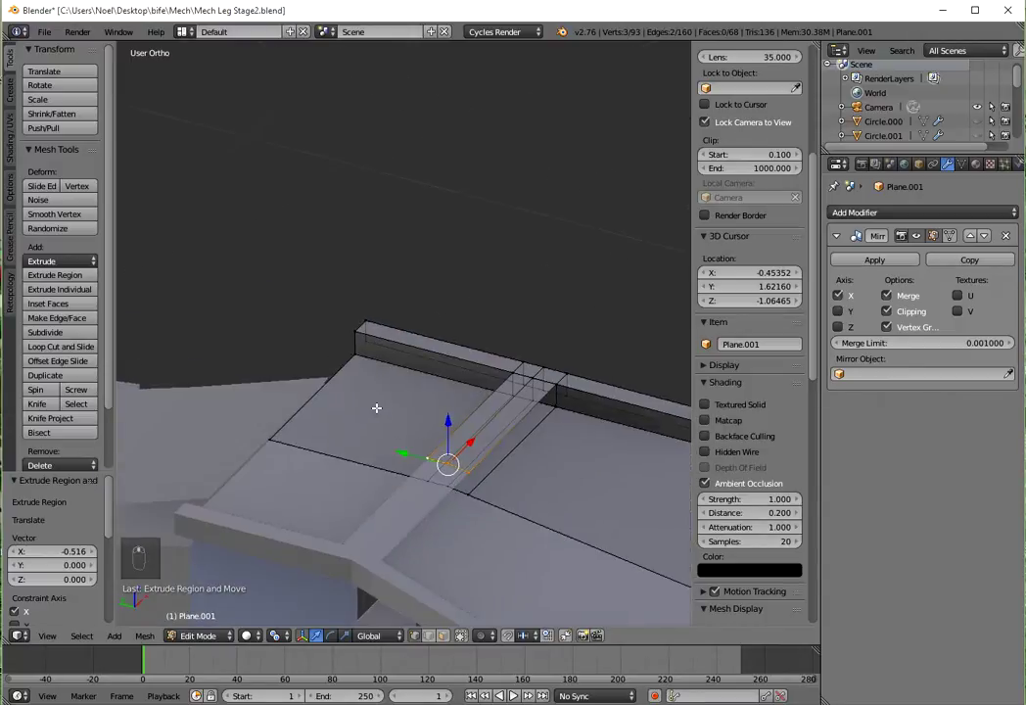
{"action": "key", "text": "ctrl+r"}
{"action": "left_click", "coordinate": [403, 366]}
{"action": "left_click", "coordinate": [342, 363]}
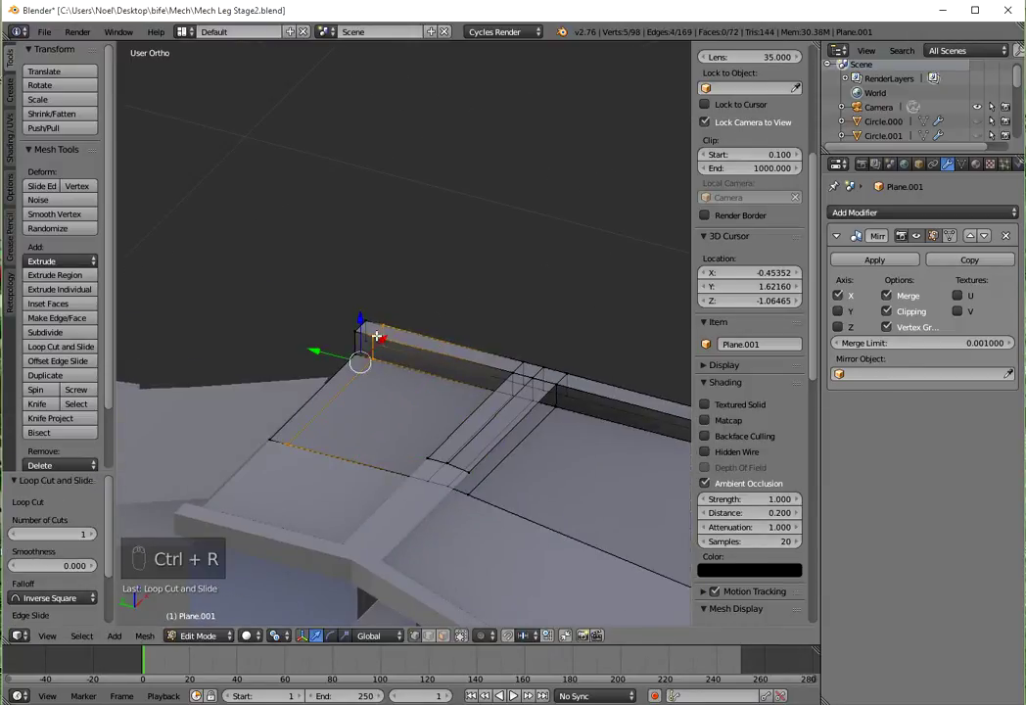
{"action": "key", "text": "e"}
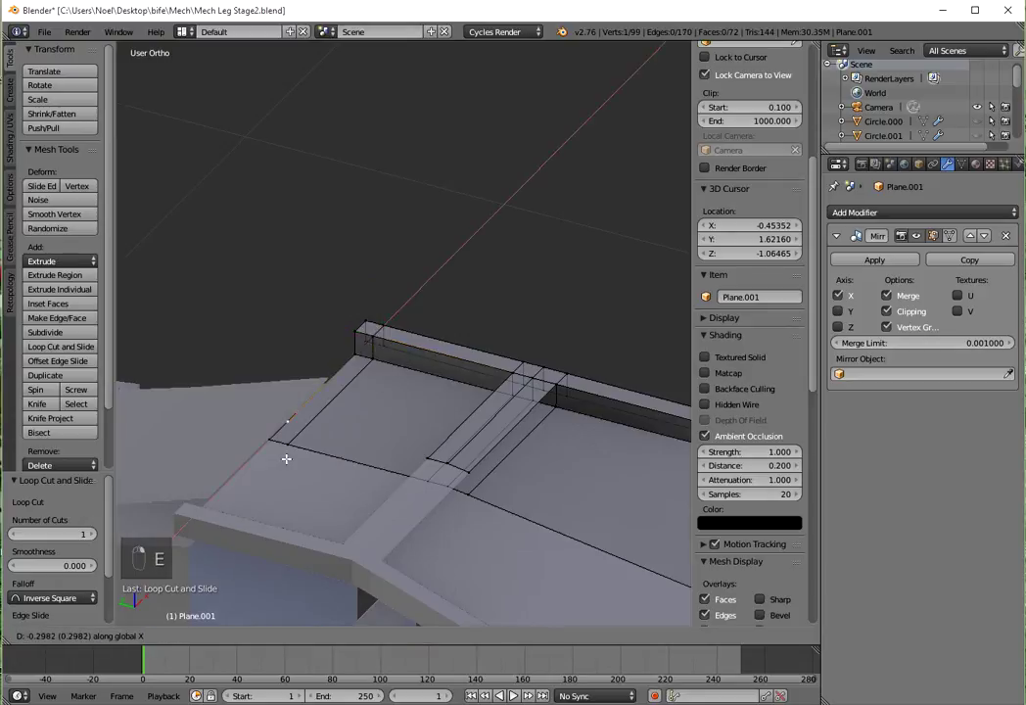
{"action": "left_click", "coordinate": [228, 507]}
{"action": "key", "text": "ctrl+z"}
{"action": "key", "text": "ctrl+z"}
{"action": "key", "text": "ctrl+z"}
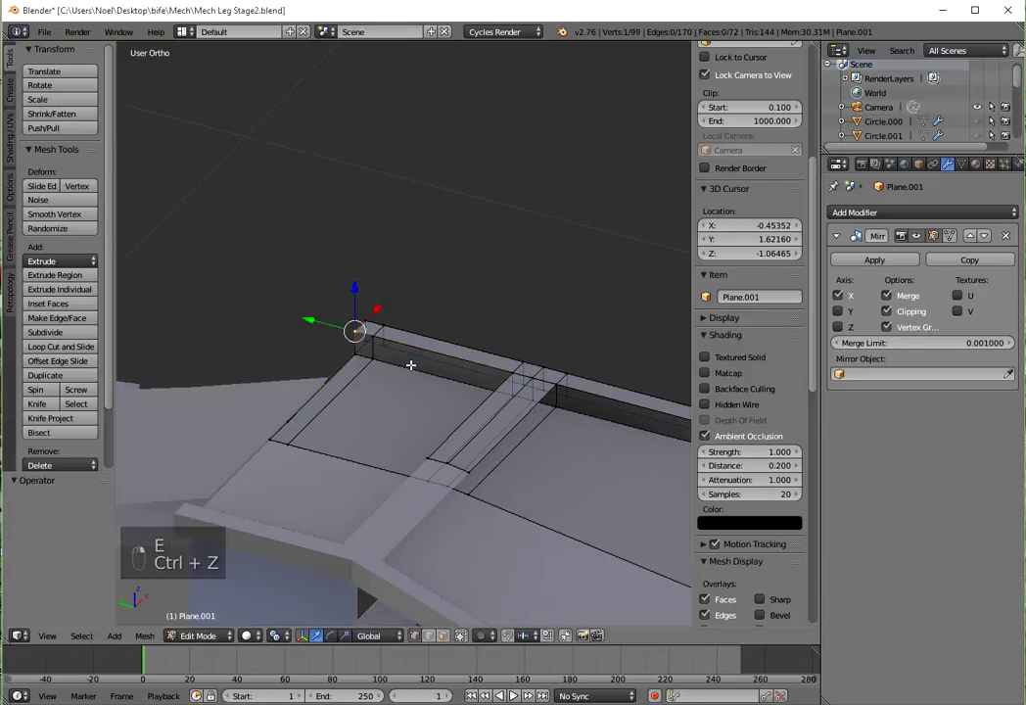
Extrude the rim's two inner vertices at its upper rear end about -0.528 along X to the mirror plane.
{"action": "right_click", "coordinate": [350, 335], "text": "shift"}
{"action": "right_click", "coordinate": [419, 358]}
{"action": "right_click", "coordinate": [340, 336], "text": "shift"}
{"action": "key", "text": "e"}
{"action": "left_click", "coordinate": [271, 513]}
Extrude the rim's two inner vertices at its lower rear end about -0.397 along X to the mirror plane.
{"action": "middle_click_drag", "start_coordinate": [270, 512], "coordinate": [497, 369]}
{"action": "scroll", "coordinate": [494, 391], "scroll_direction": "up", "scroll_amount": 5}
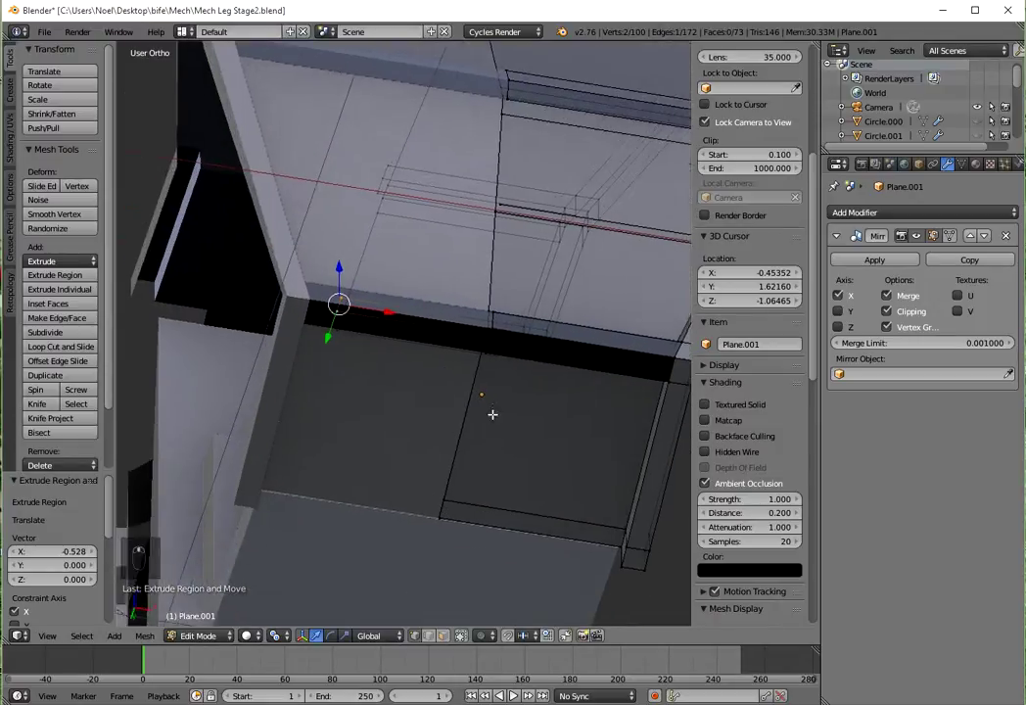
{"action": "middle_click_drag", "start_coordinate": [493, 414], "coordinate": [458, 288], "text": "shift"}
{"action": "right_click", "coordinate": [590, 433]}
{"action": "right_click", "coordinate": [582, 450], "text": "shift"}
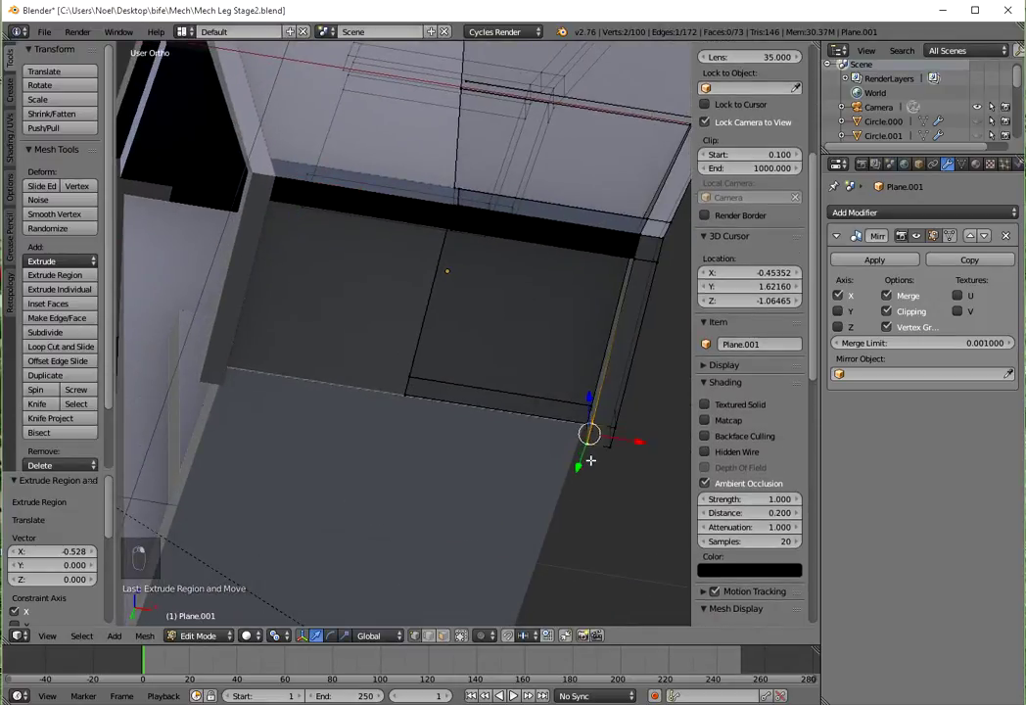
{"action": "key", "text": "e"}
{"action": "key", "text": "x"}
{"action": "left_click", "coordinate": [332, 431]}
Select the whole mesh and make its normals consistent.
{"action": "middle_click_drag", "start_coordinate": [490, 394], "coordinate": [481, 430]}
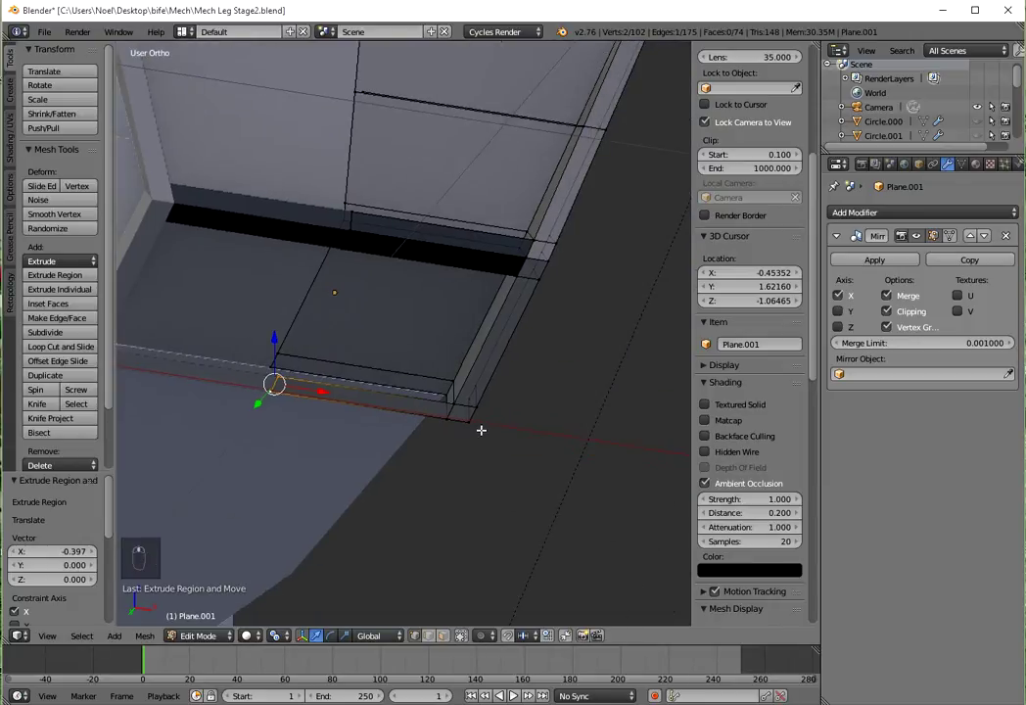
{"action": "key", "text": "a"}
{"action": "key", "text": "a"}
{"action": "key", "text": "a"}
{"action": "key", "text": "ctrl+n"}
Fill the front side of the lower rear crossbar with a face between its edge and the panel edge.
{"action": "middle_click_drag", "start_coordinate": [434, 402], "coordinate": [546, 410]}
{"action": "right_click", "coordinate": [561, 397]}
{"action": "right_click", "coordinate": [555, 341], "text": "shift"}
{"action": "right_click", "coordinate": [555, 341], "text": "shift"}
{"action": "right_click", "coordinate": [554, 340], "text": "shift"}
{"action": "right_click", "coordinate": [209, 315], "text": "shift"}
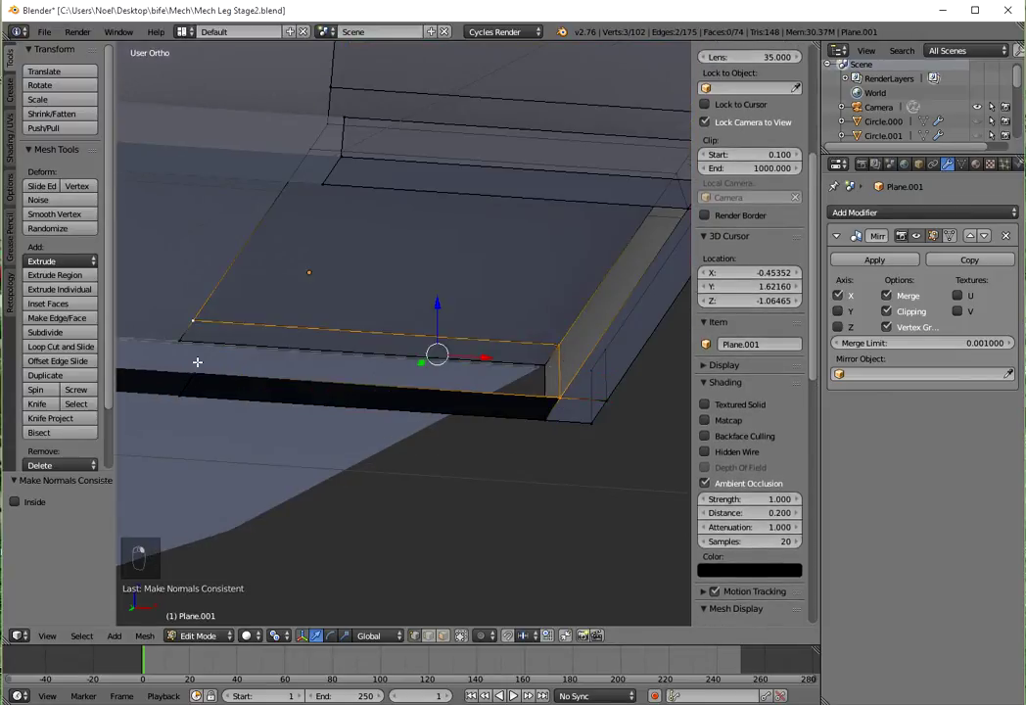
{"action": "right_click", "coordinate": [195, 370], "text": "shift"}
{"action": "key", "text": "f"}
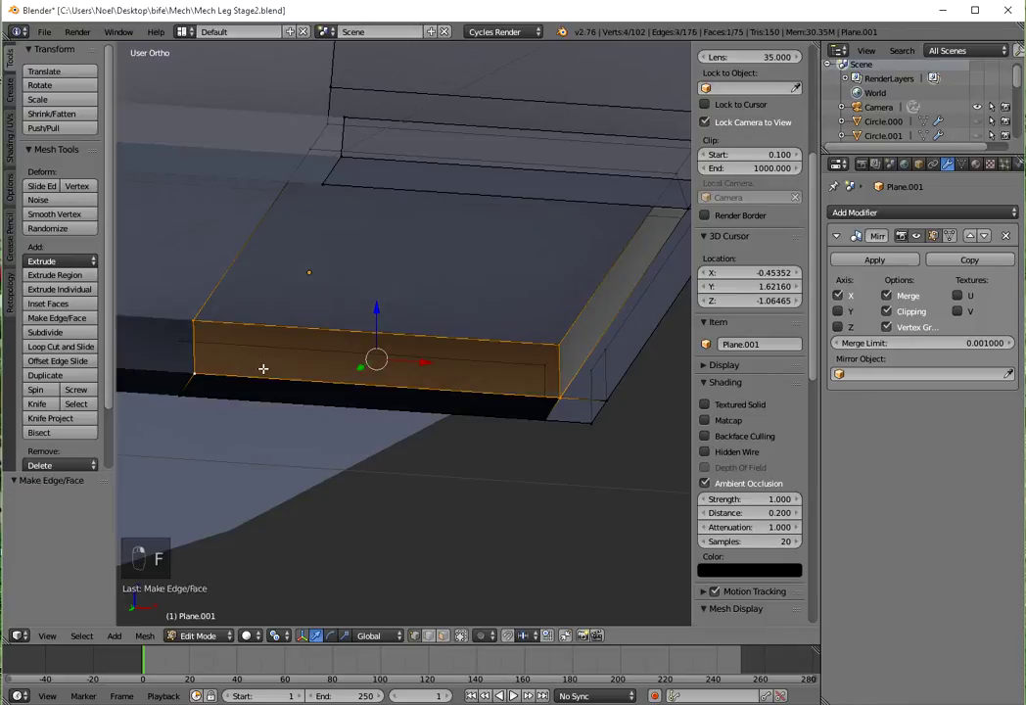
In edge select mode, delete the lower panel's outermost rear edge behind the filled crossbar side.
{"action": "middle_click_drag", "start_coordinate": [614, 423], "coordinate": [383, 455]}
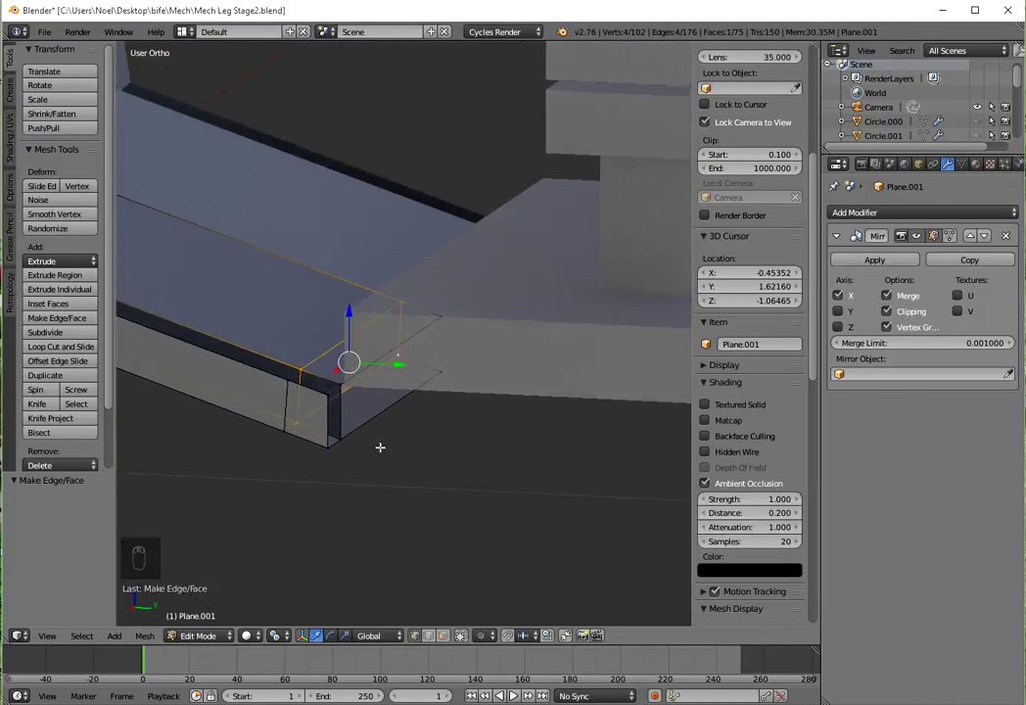
{"action": "middle_click_drag", "start_coordinate": [334, 402], "coordinate": [399, 417]}
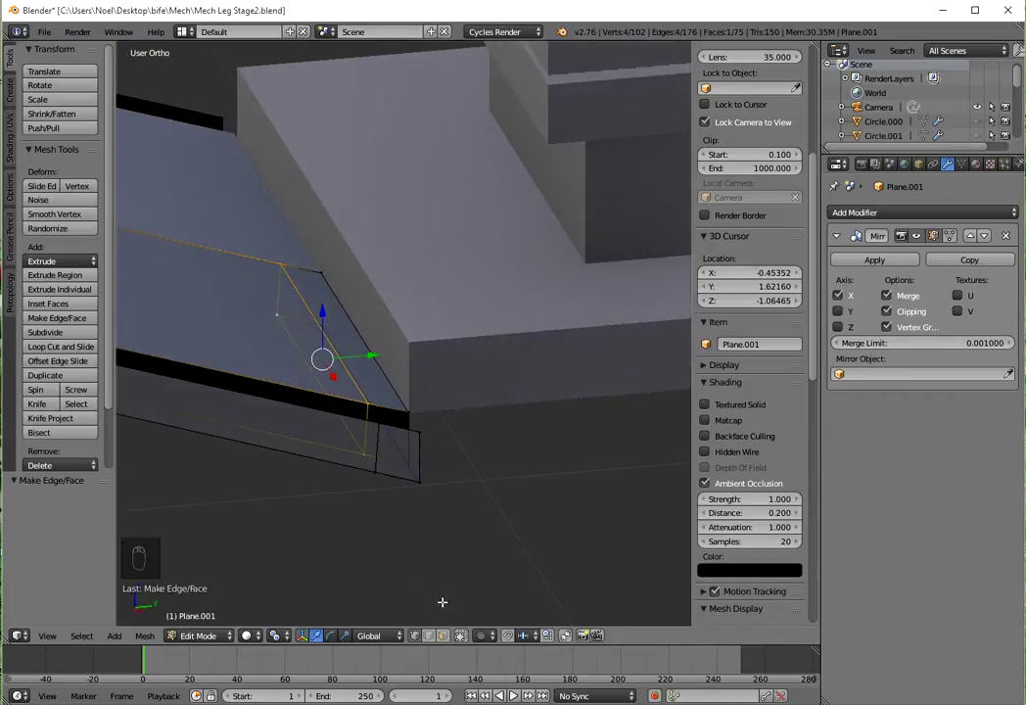
{"action": "left_click", "coordinate": [428, 636]}
{"action": "right_click", "coordinate": [384, 369]}
{"action": "key", "text": "x"}
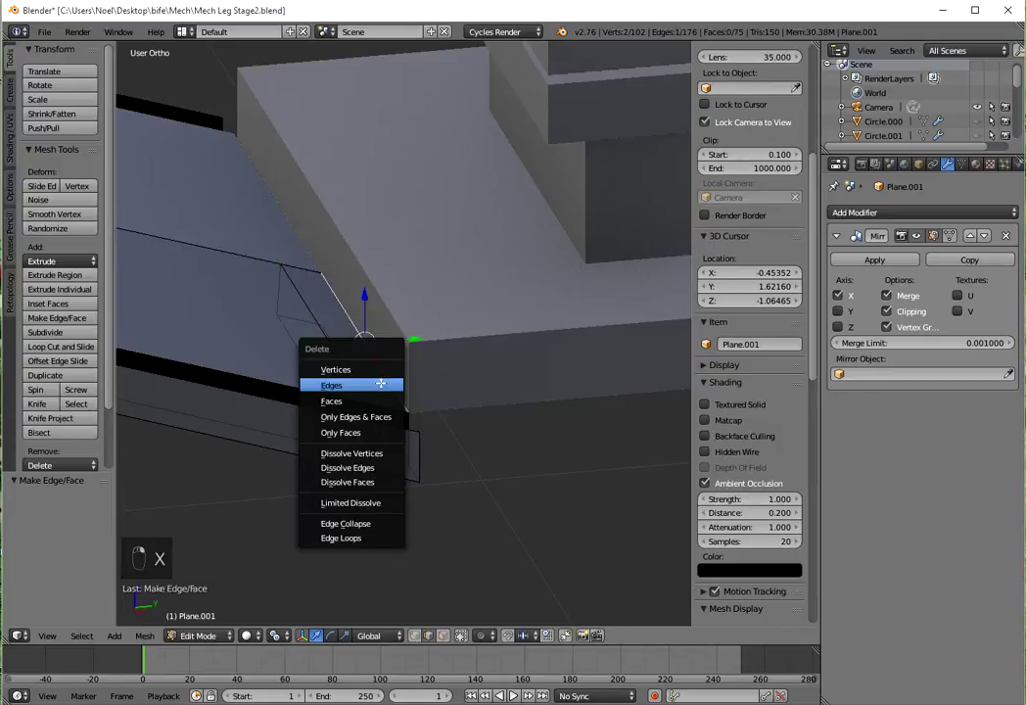
{"action": "left_click", "coordinate": [380, 384]}
Fill the upper side of the lower bend's crossbar with a face between its edge and the front panel.
{"action": "middle_click_drag", "start_coordinate": [389, 403], "coordinate": [443, 450]}
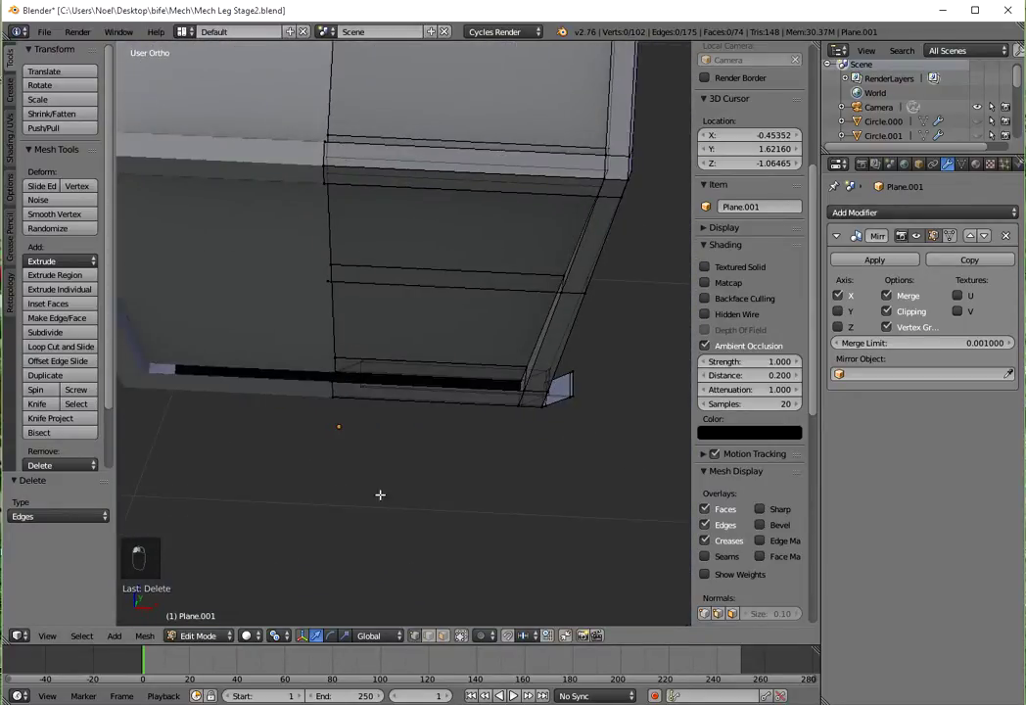
{"action": "scroll", "coordinate": [380, 494], "scroll_direction": "up", "scroll_amount": 5}
{"action": "right_click", "coordinate": [276, 383]}
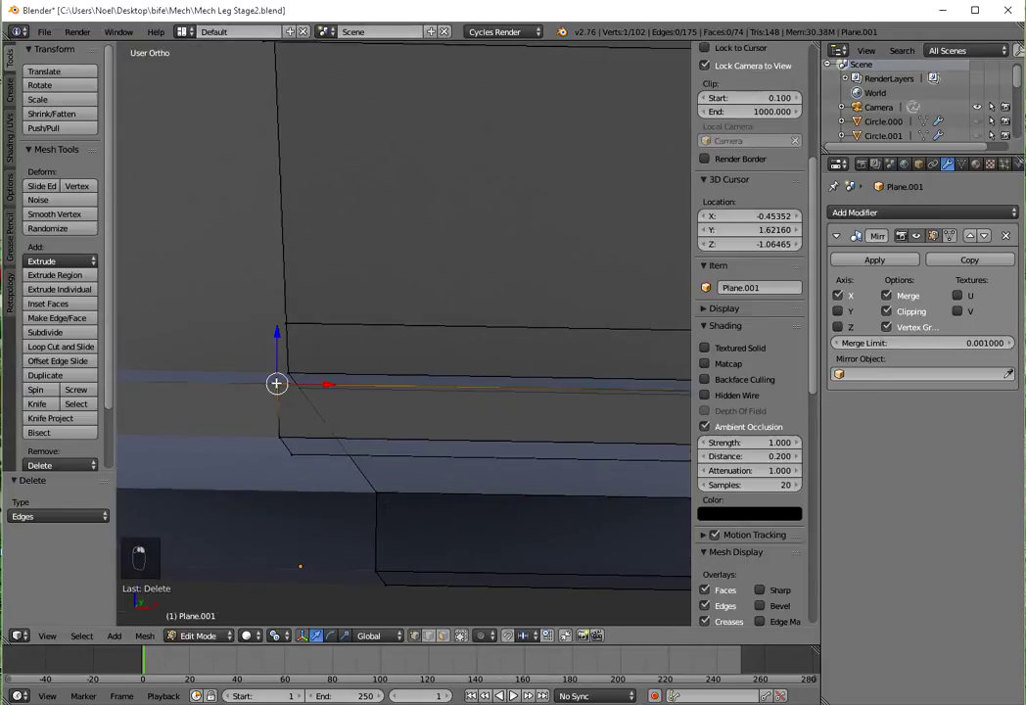
{"action": "right_click", "coordinate": [284, 321], "text": "shift"}
{"action": "scroll", "coordinate": [357, 381], "scroll_direction": "down", "scroll_amount": 2}
{"action": "middle_click_drag", "start_coordinate": [358, 382], "coordinate": [198, 421]}
{"action": "right_click", "coordinate": [504, 321], "text": "shift"}
{"action": "right_click", "coordinate": [473, 277], "text": "shift"}
{"action": "key", "text": "f"}
Fill the rear side of the lower bend's crossbar with a face between its edge and the bottom panel.
{"action": "middle_click_drag", "start_coordinate": [489, 423], "coordinate": [539, 313]}
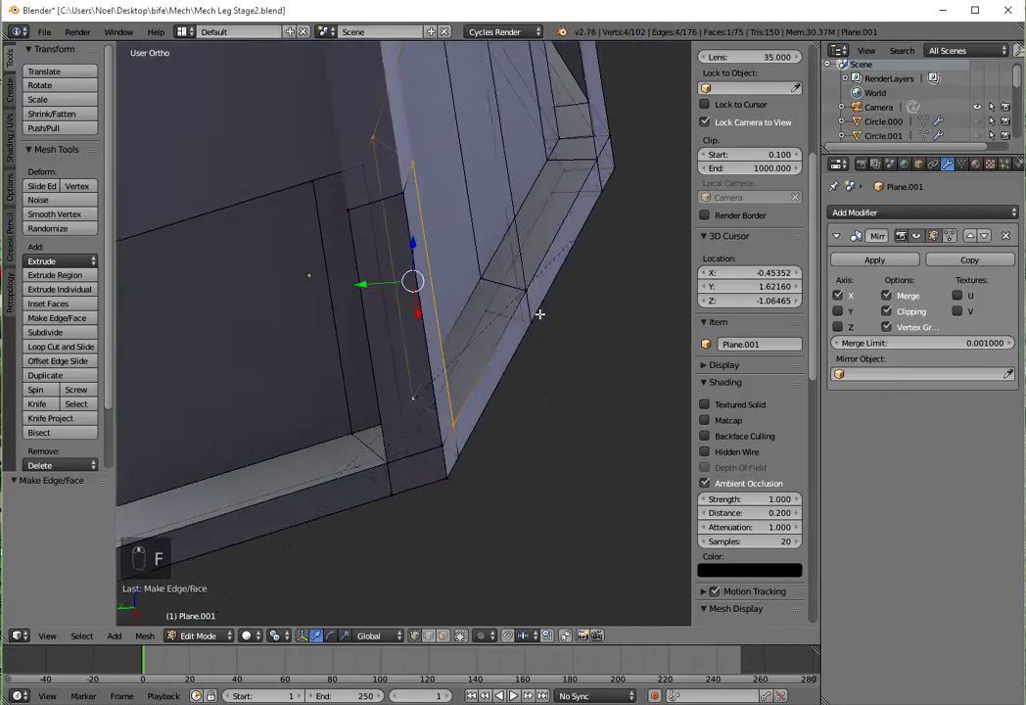
{"action": "right_click", "coordinate": [349, 210]}
{"action": "right_click", "coordinate": [316, 187], "text": "shift"}
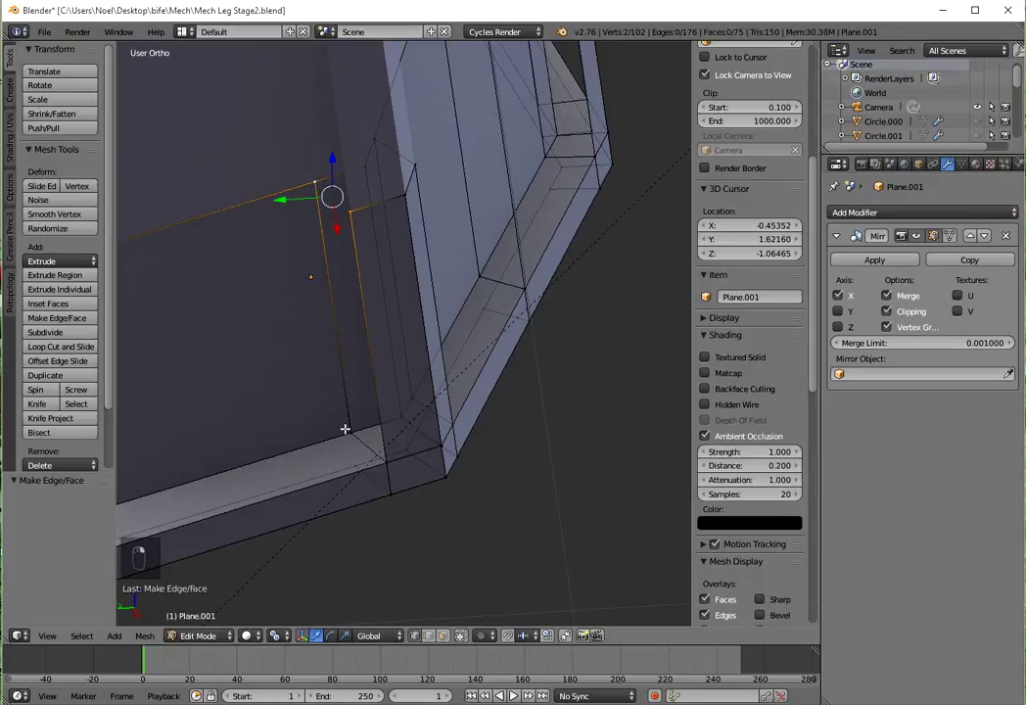
{"action": "right_click", "coordinate": [387, 458], "text": "ctrl"}
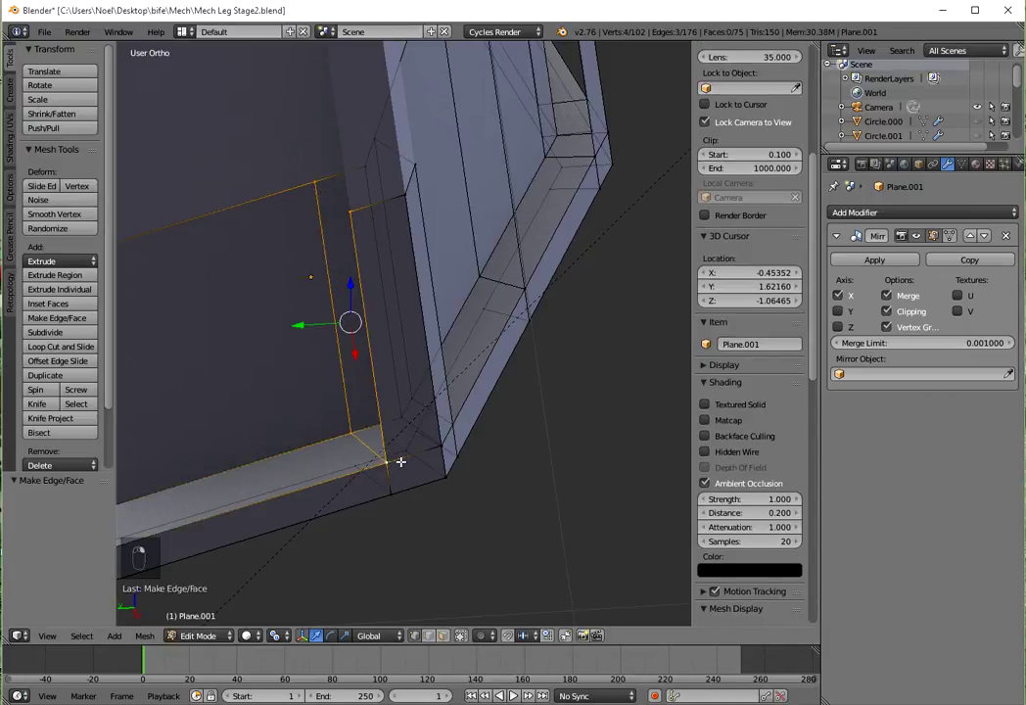
{"action": "key", "text": "f"}
{"action": "middle_click_drag", "start_coordinate": [416, 332], "coordinate": [331, 400]}
{"action": "right_click", "coordinate": [177, 327]}
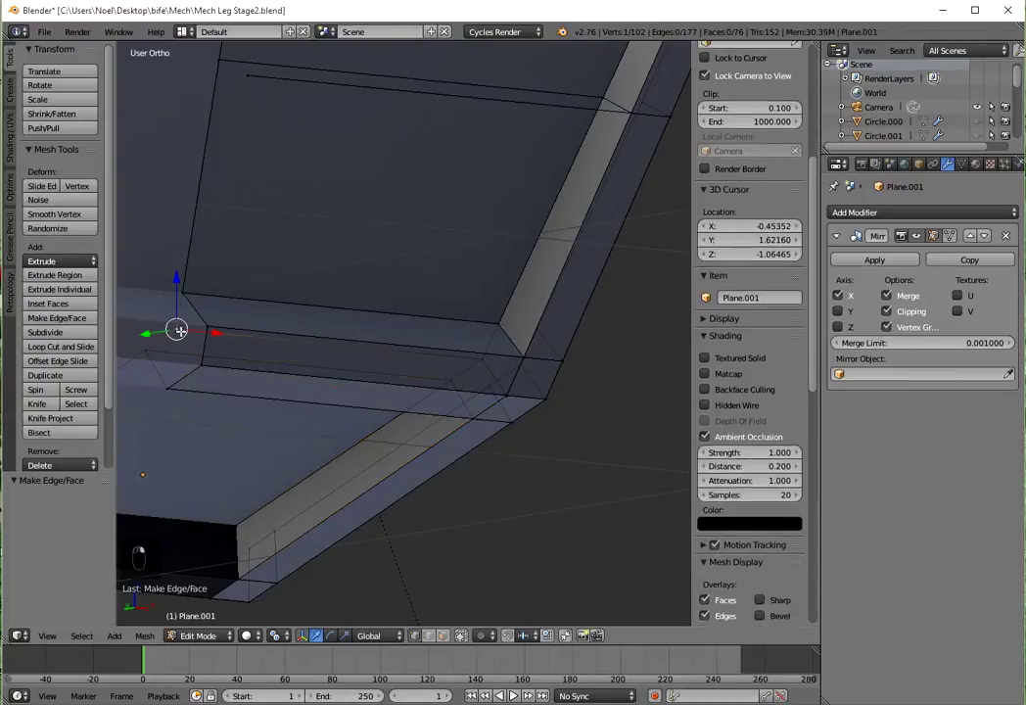
{"action": "key", "text": "x"}
{"action": "left_click", "coordinate": [173, 318]}
{"action": "middle_click_drag", "start_coordinate": [410, 375], "coordinate": [301, 426]}
{"action": "key", "text": "ctrl+z"}
{"action": "key", "text": "ctrl+z"}
{"action": "key", "text": "ctrl+z"}
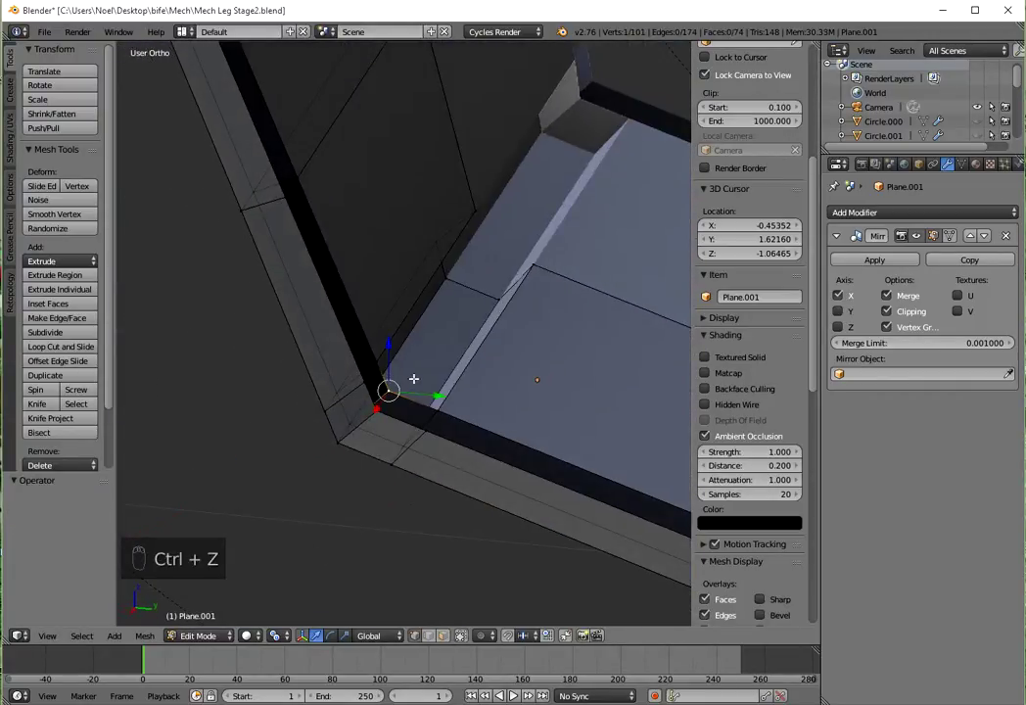
Fill the upper side of the foremost bend's crossbar with a face between its edge and the panel above.
{"action": "middle_click_drag", "start_coordinate": [432, 382], "coordinate": [506, 478]}
{"action": "scroll", "coordinate": [369, 405], "scroll_direction": "up", "scroll_amount": 2}
{"action": "middle_click_drag", "start_coordinate": [369, 405], "coordinate": [369, 453], "text": "shift"}
{"action": "scroll", "coordinate": [369, 453], "scroll_direction": "up", "scroll_amount": 3}
{"action": "right_click", "coordinate": [312, 321], "text": "shift"}
{"action": "middle_click_drag", "start_coordinate": [329, 382], "coordinate": [120, 479]}
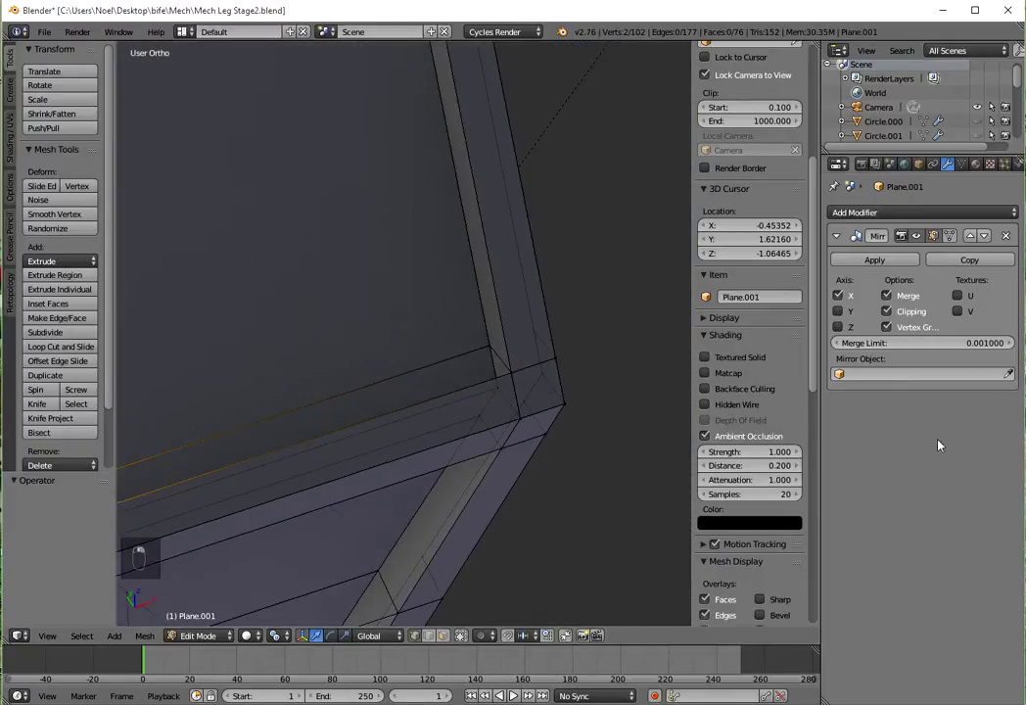
{"action": "right_click", "coordinate": [511, 380], "text": "shift"}
{"action": "right_click", "coordinate": [506, 371], "text": "shift"}
{"action": "right_click", "coordinate": [481, 343], "text": "shift"}
{"action": "right_click", "coordinate": [514, 381], "text": "shift"}
{"action": "right_click", "coordinate": [520, 390], "text": "shift"}
{"action": "right_click", "coordinate": [515, 375], "text": "shift"}
{"action": "key", "text": "f"}
Fill the lower side of the foremost bend's crossbar with a face between its edge and the panel below.
{"action": "middle_click_drag", "start_coordinate": [481, 412], "coordinate": [421, 344]}
{"action": "right_click", "coordinate": [339, 270]}
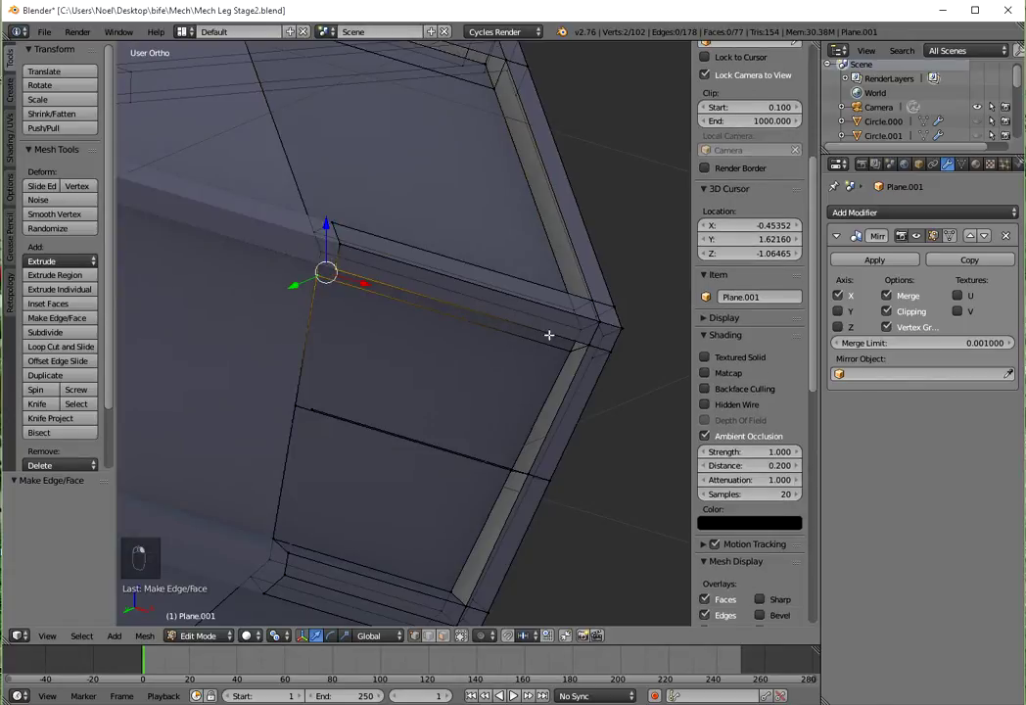
{"action": "right_click", "coordinate": [582, 346], "text": "shift"}
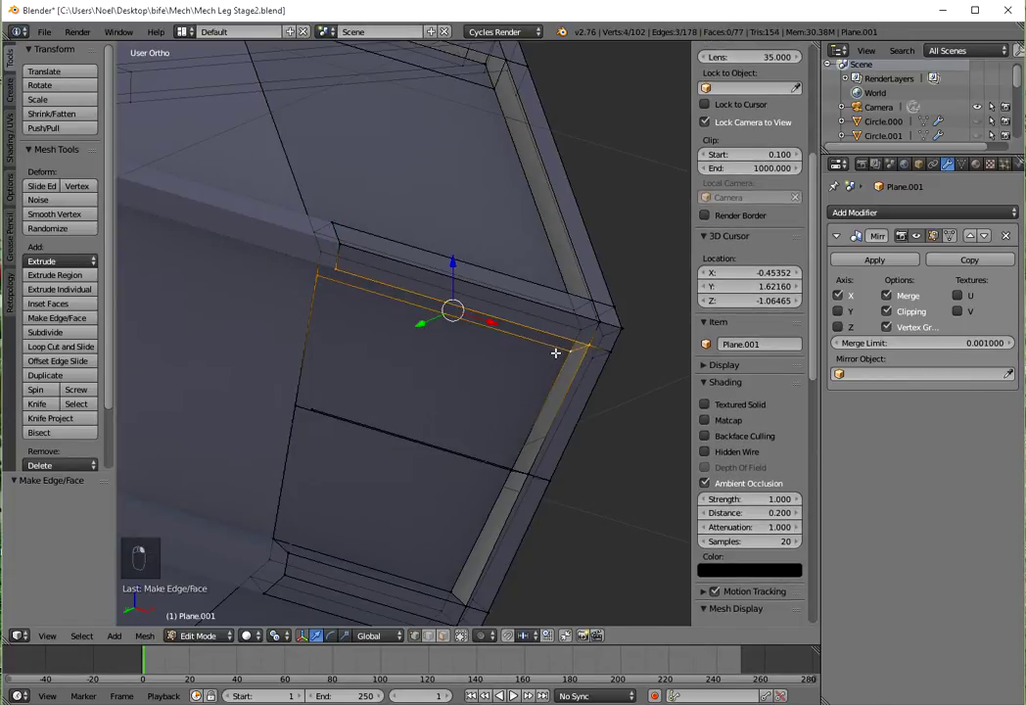
{"action": "key", "text": "f"}
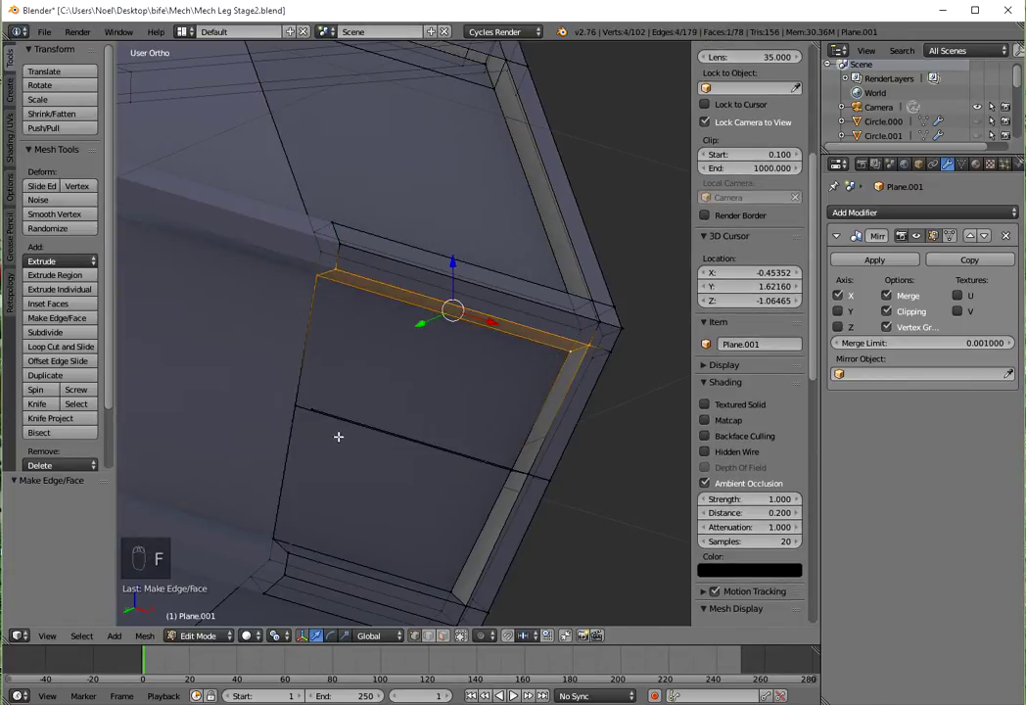
Fill a face between the extruded middle edge and the panel edge, between the foremost and lower bends.
{"action": "middle_click_drag", "start_coordinate": [337, 436], "coordinate": [293, 473]}
{"action": "right_click", "coordinate": [258, 476]}
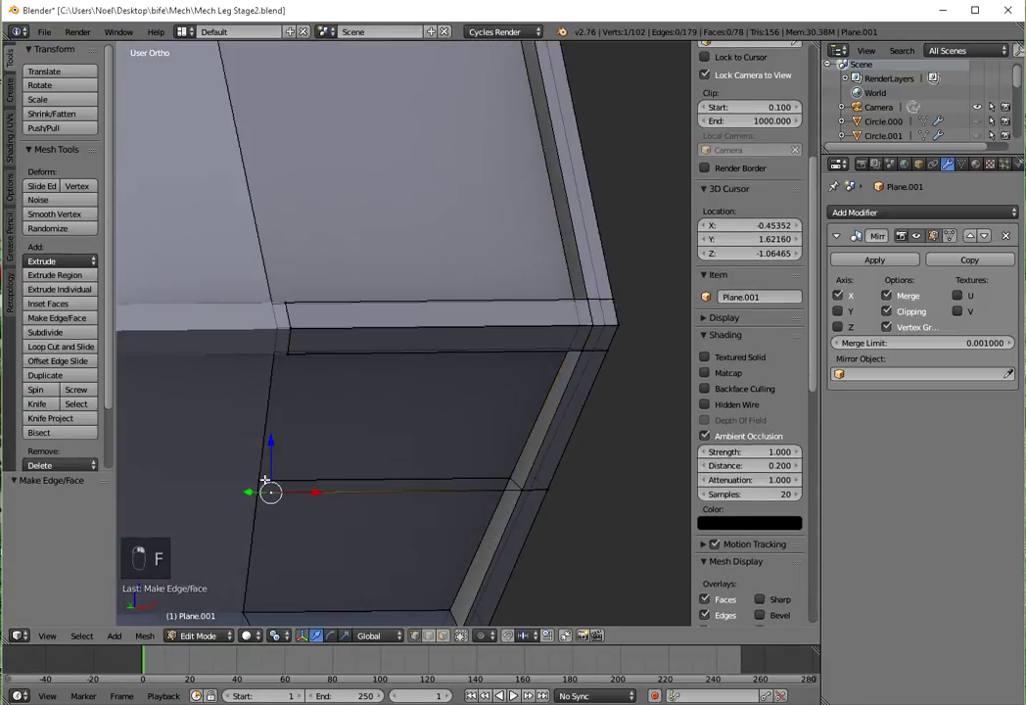
{"action": "right_click", "coordinate": [506, 475], "text": "shift"}
{"action": "key", "text": "f"}
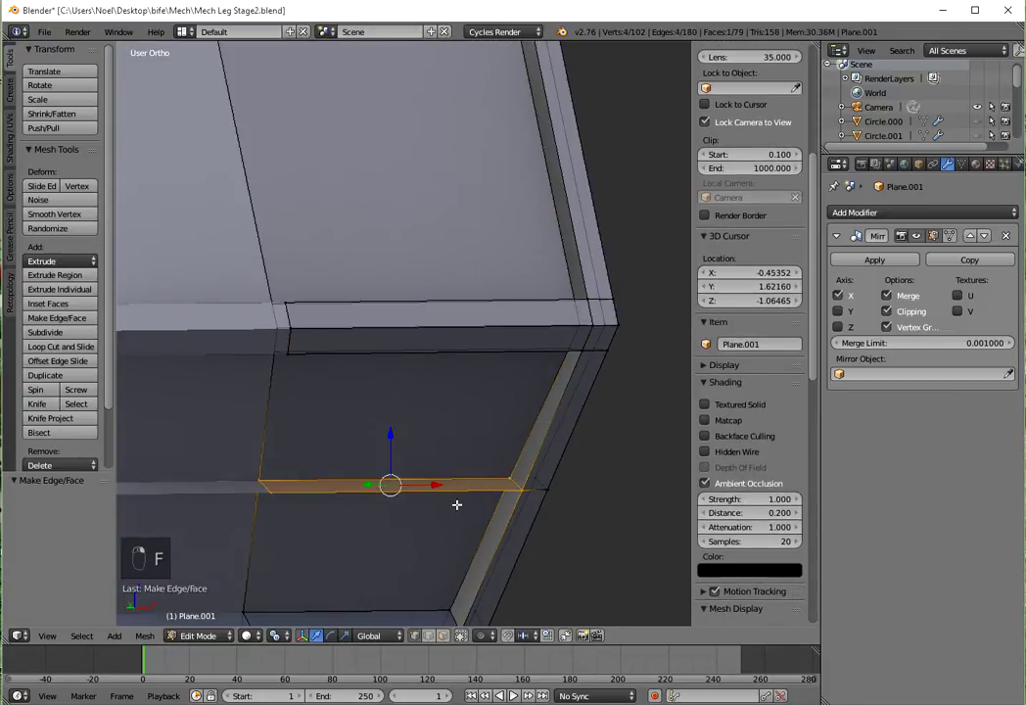
Fill the outer face spanning from the middle crossbar edge down to the lower bend's crossbar.
{"action": "middle_click_drag", "start_coordinate": [458, 506], "coordinate": [459, 362]}
{"action": "right_click", "coordinate": [324, 324]}
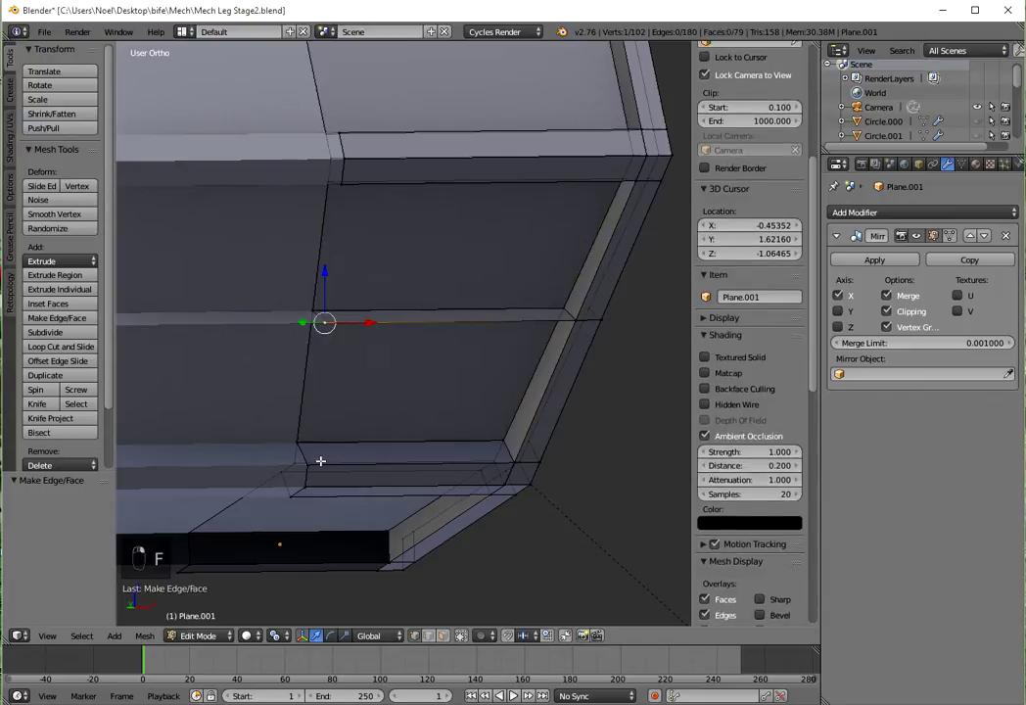
{"action": "right_click", "coordinate": [515, 462], "text": "shift"}
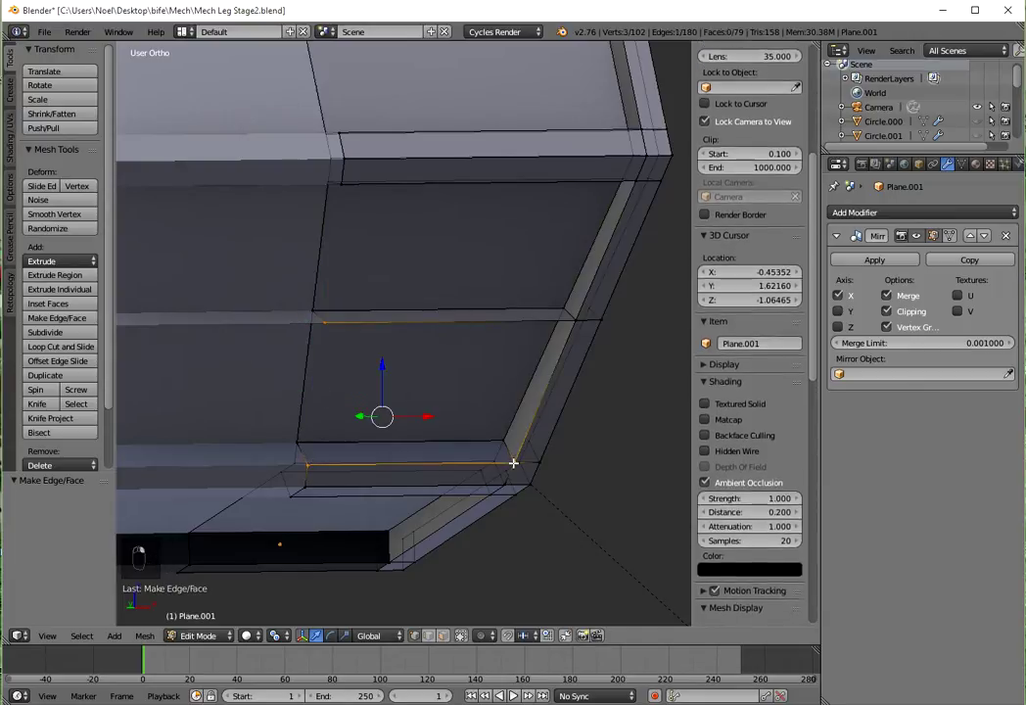
{"action": "right_click", "coordinate": [568, 324], "text": "shift"}
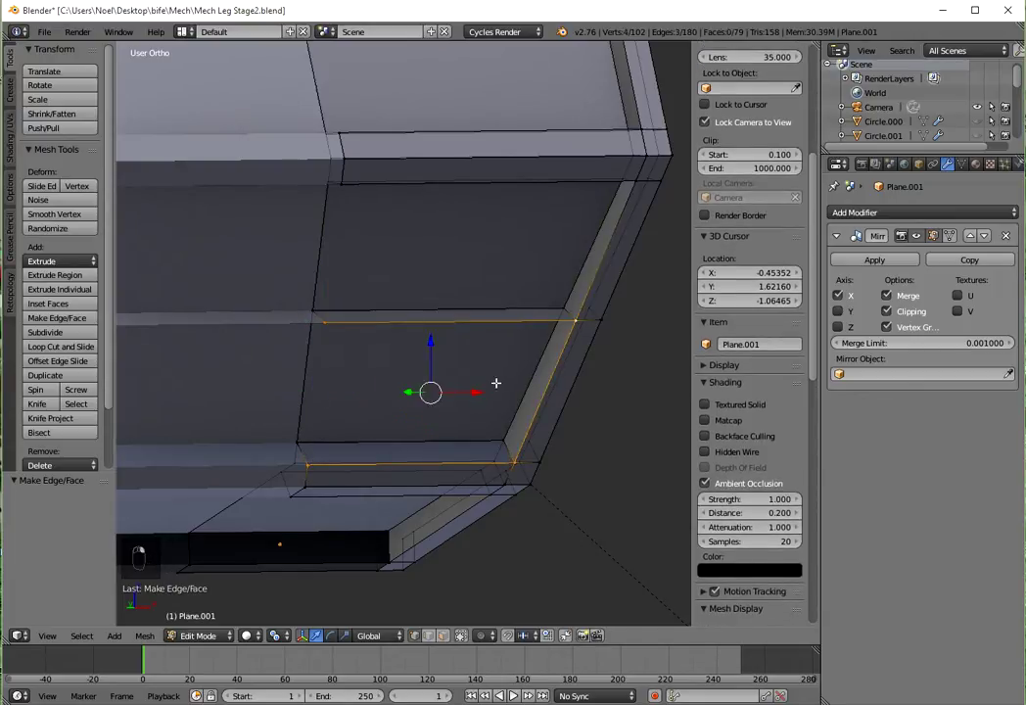
{"action": "key", "text": "g"}
{"action": "right_click", "coordinate": [460, 423]}
{"action": "key", "text": "f"}
In face select mode, delete the inner panel face behind the filled outer face.
{"action": "middle_click_drag", "start_coordinate": [494, 414], "coordinate": [244, 442]}
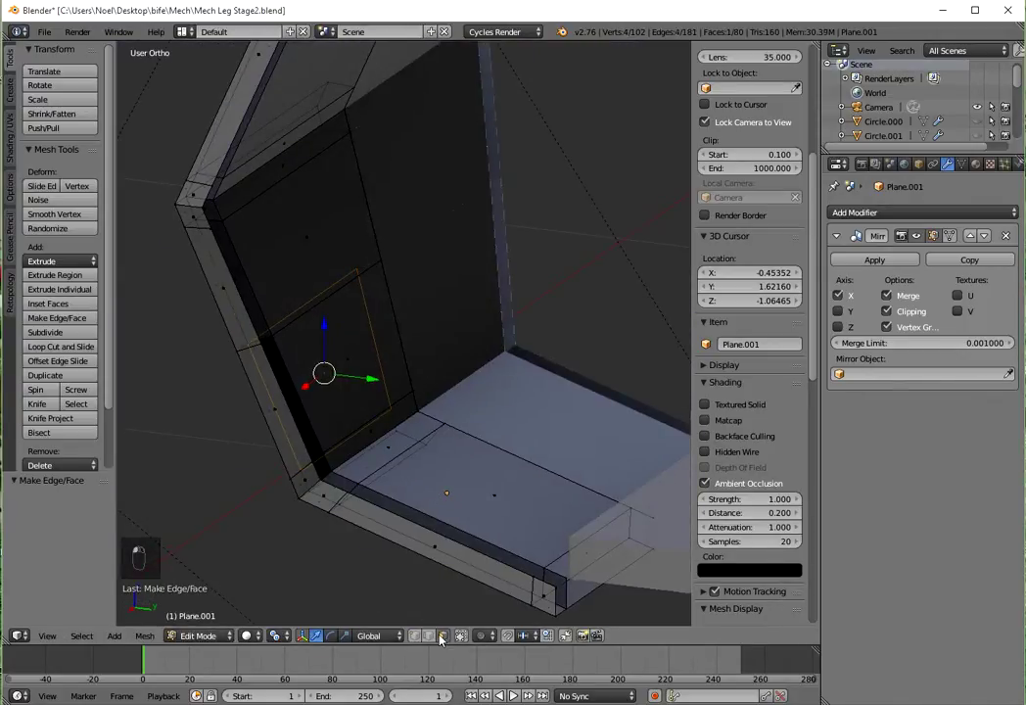
{"action": "right_click", "coordinate": [359, 360]}
{"action": "key", "text": "x"}
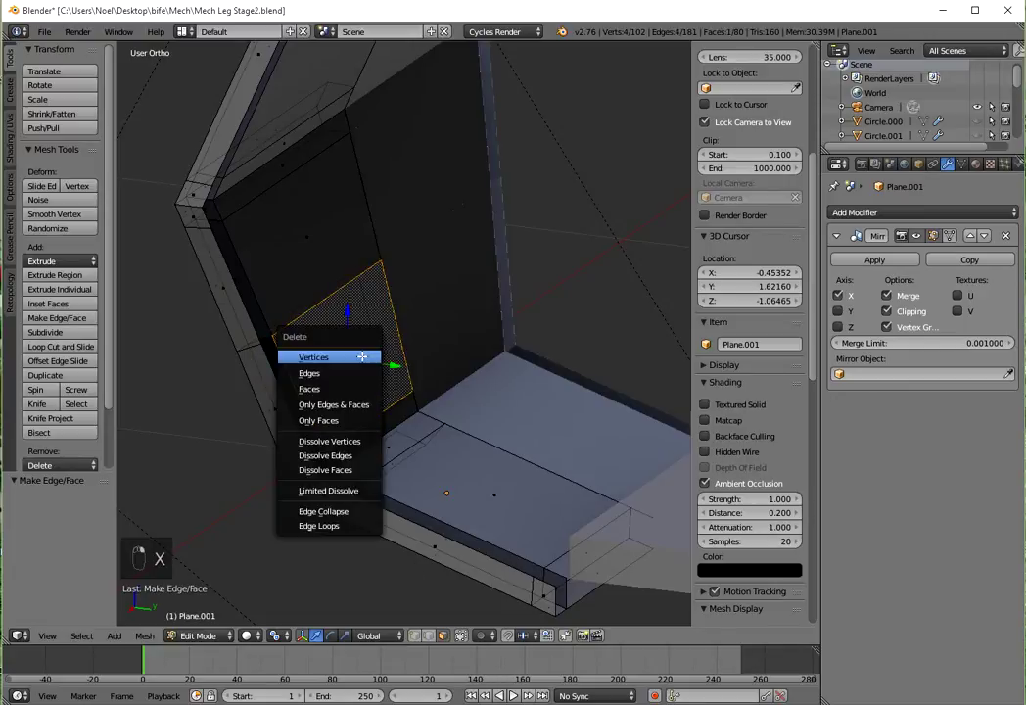
{"action": "left_click", "coordinate": [356, 386]}
Fill the front side of the upper front bend's crossbar with a face connecting it to the canopy panel.
{"action": "middle_click_drag", "start_coordinate": [357, 385], "coordinate": [480, 305]}
{"action": "scroll", "coordinate": [397, 366], "scroll_direction": "up", "scroll_amount": 2}
{"action": "right_click", "coordinate": [202, 209]}
{"action": "right_click", "coordinate": [217, 232], "text": "shift"}
{"action": "right_click", "coordinate": [480, 310], "text": "shift"}
{"action": "key", "text": "f"}
Fill the rear side of the upper front bend's crossbar with a face between its edge and the top panel.
{"action": "right_click", "coordinate": [434, 226]}
{"action": "right_click", "coordinate": [420, 250], "text": "shift"}
{"action": "right_click", "coordinate": [513, 388], "text": "shift"}
{"action": "right_click", "coordinate": [504, 409], "text": "shift"}
{"action": "right_click", "coordinate": [504, 409], "text": "shift"}
{"action": "right_click", "coordinate": [504, 409], "text": "shift"}
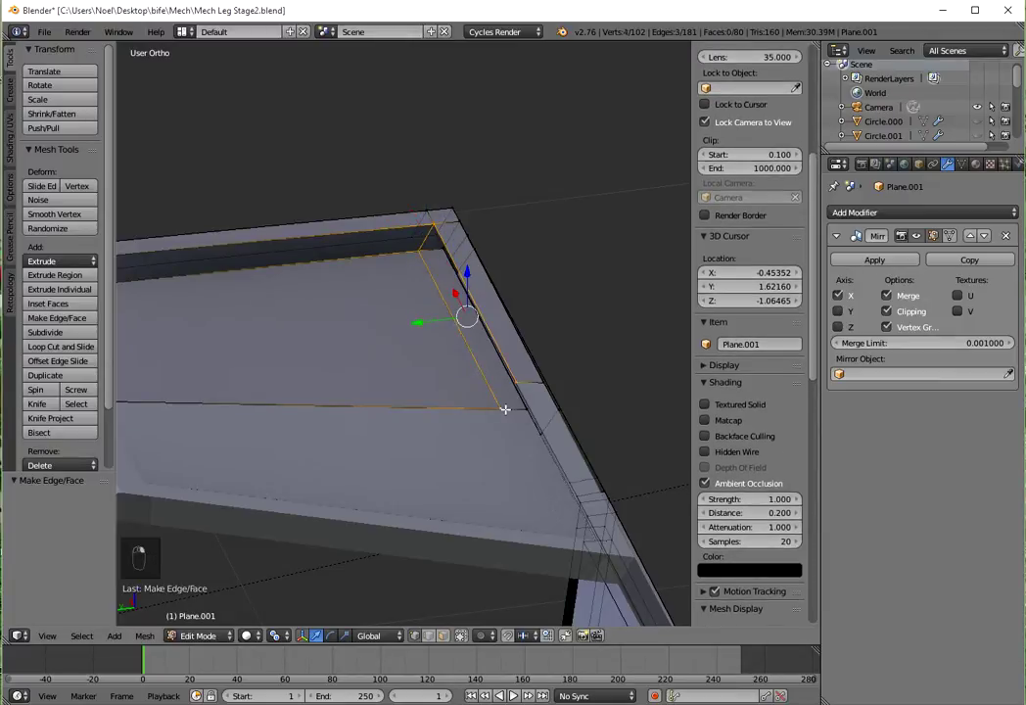
{"action": "key", "text": "f"}
Fill the rear side of the upper rear bend's crossbar with a face between its edge and the panel.
{"action": "middle_click_drag", "start_coordinate": [493, 405], "coordinate": [327, 325]}
{"action": "right_click", "coordinate": [242, 281]}
{"action": "right_click", "coordinate": [305, 387], "text": "shift"}
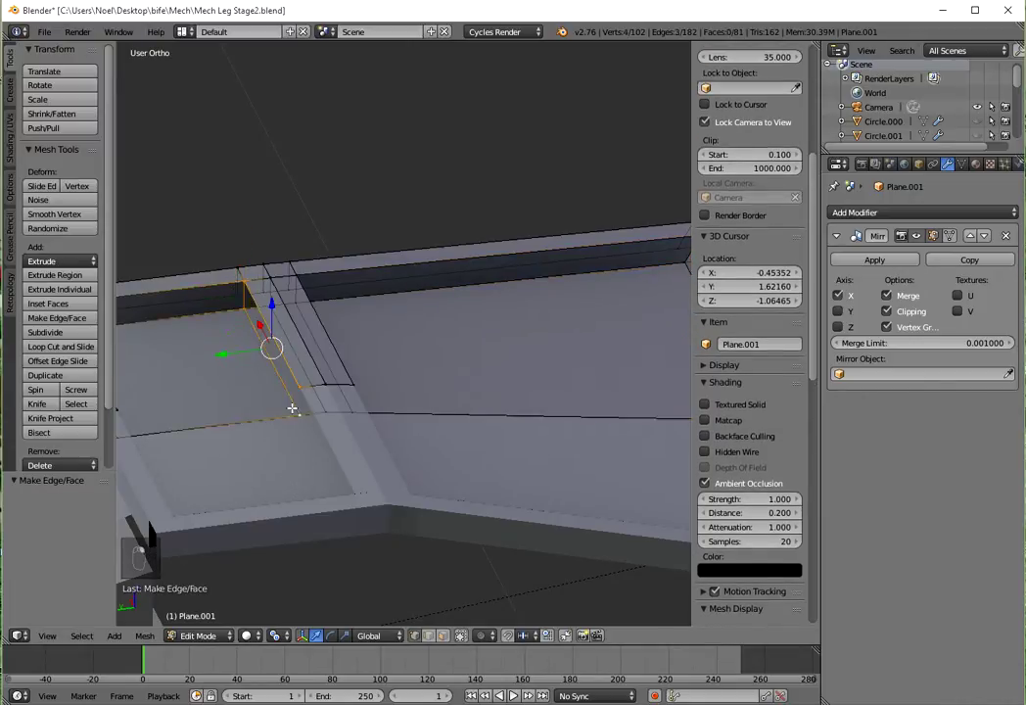
{"action": "key", "text": "f"}
Fill the front side of the upper rear bend's crossbar with a face between its edge and the panel.
{"action": "mouse_move", "coordinate": [302, 409]}
{"action": "middle_mouse_down"}
{"action": "mouse_move", "coordinate": [348, 393]}
{"action": "mouse_move", "coordinate": [229, 366]}
{"action": "mouse_move", "coordinate": [439, 431]}
{"action": "mouse_move", "coordinate": [320, 420]}
{"action": "middle_mouse_up"}
{"action": "right_click", "coordinate": [320, 420]}
{"action": "right_click", "coordinate": [329, 447], "text": "shift"}
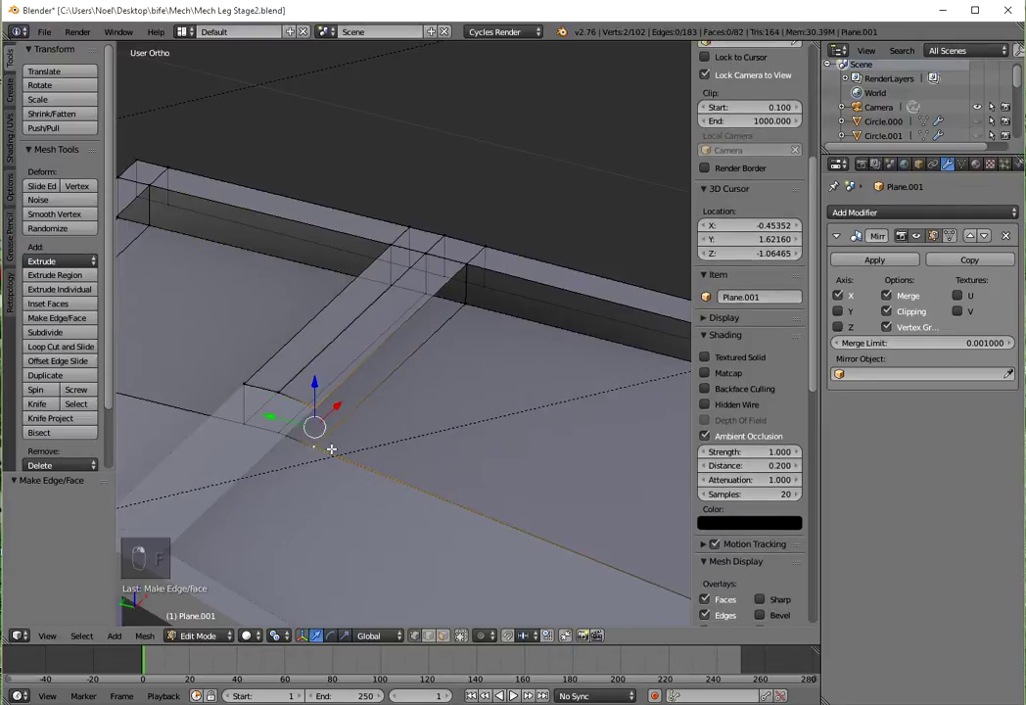
{"action": "right_click", "coordinate": [465, 269], "text": "shift"}
{"action": "right_click", "coordinate": [468, 305], "text": "shift"}
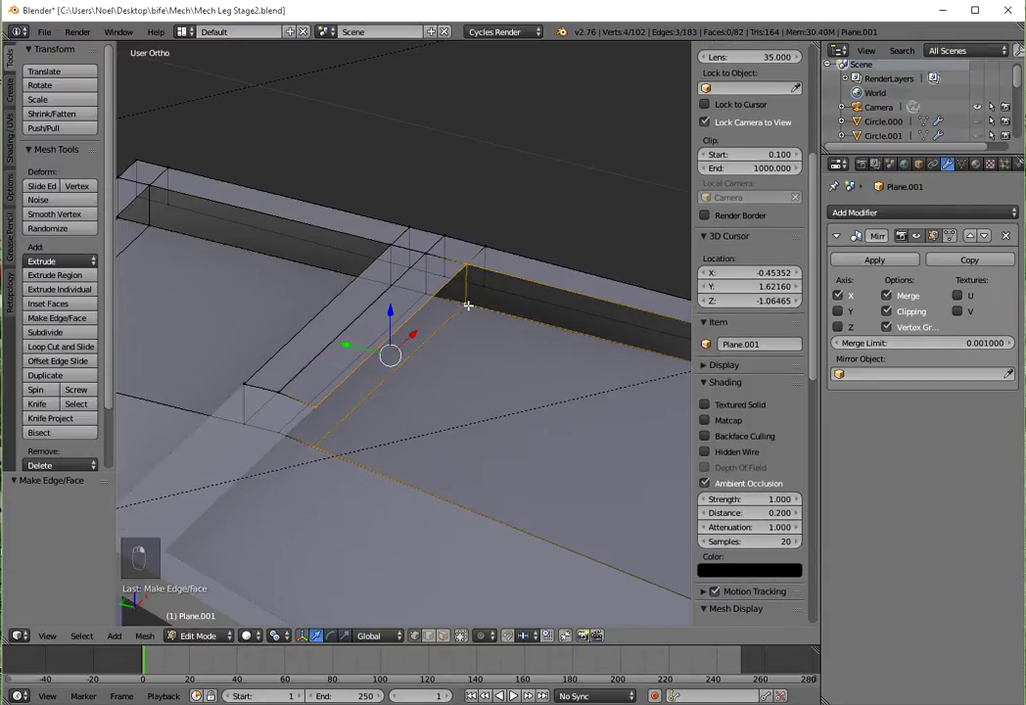
{"action": "key", "text": "f"}
Fill the front side of the canopy's rear end crossbar with a face down to the top panel.
{"action": "middle_click_drag", "start_coordinate": [468, 305], "coordinate": [618, 380]}
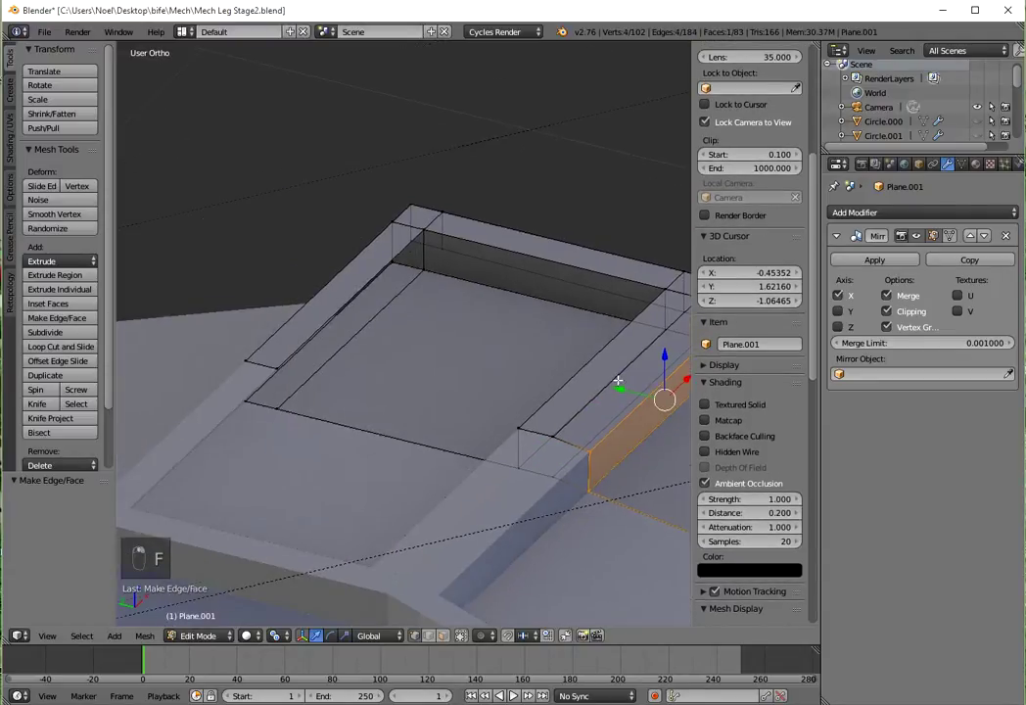
{"action": "right_click", "coordinate": [420, 228]}
{"action": "right_click", "coordinate": [419, 270], "text": "shift"}
{"action": "right_click", "coordinate": [279, 405], "text": "shift"}
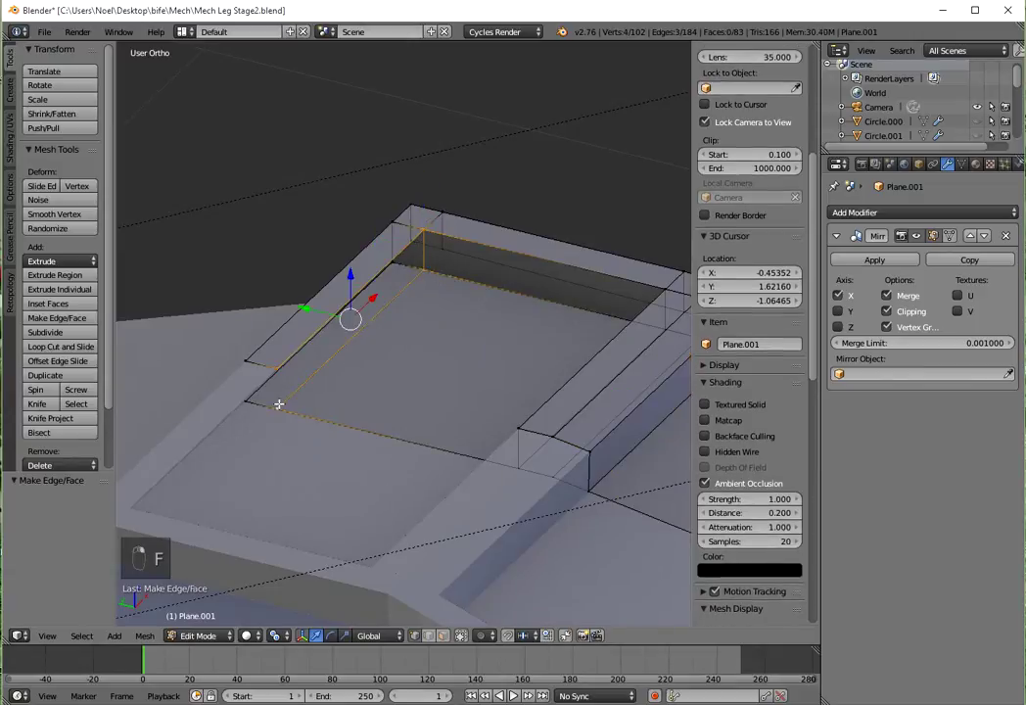
{"action": "key", "text": "f"}
Fill the rear side of the rear end crossbar with a face and cap the adjoining open end of the side rim.
{"action": "middle_click_drag", "start_coordinate": [304, 412], "coordinate": [462, 397]}
{"action": "right_click", "coordinate": [523, 359]}
{"action": "right_click", "coordinate": [522, 396], "text": "shift"}
{"action": "right_click", "coordinate": [354, 241], "text": "shift"}
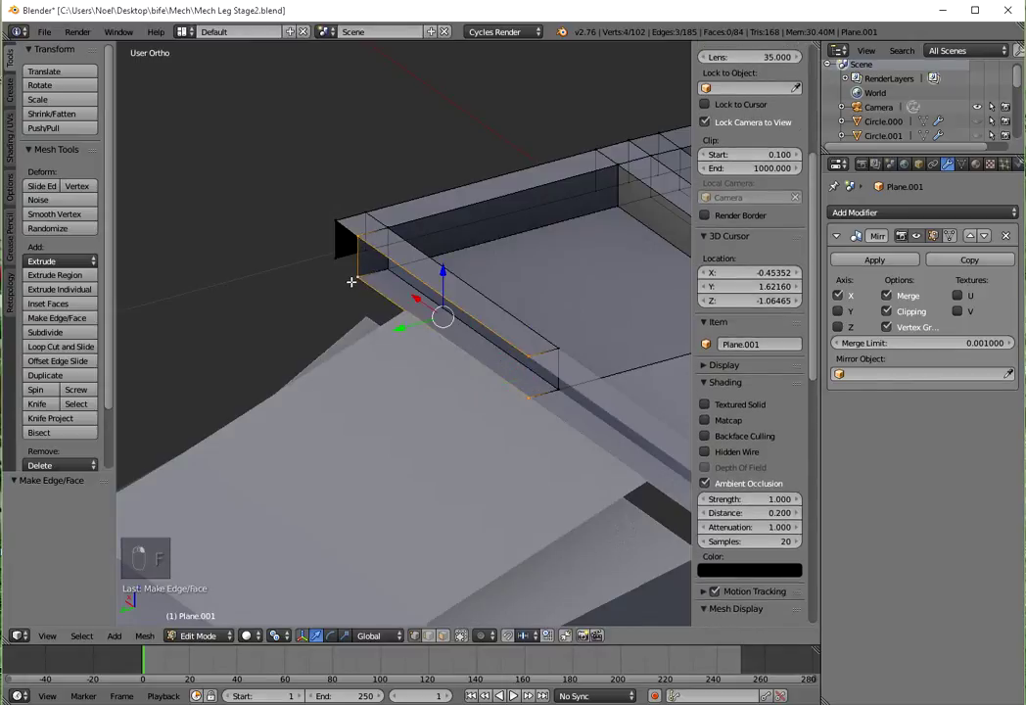
{"action": "key", "text": "f"}
{"action": "right_click", "coordinate": [342, 235], "text": "shift"}
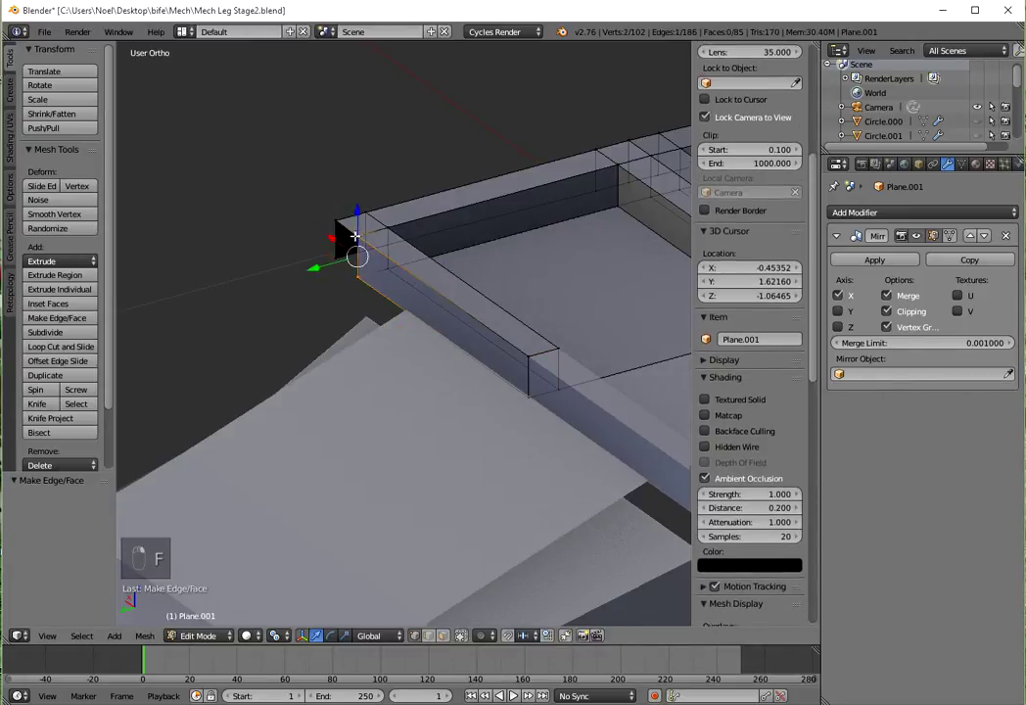
{"action": "key", "text": "f"}
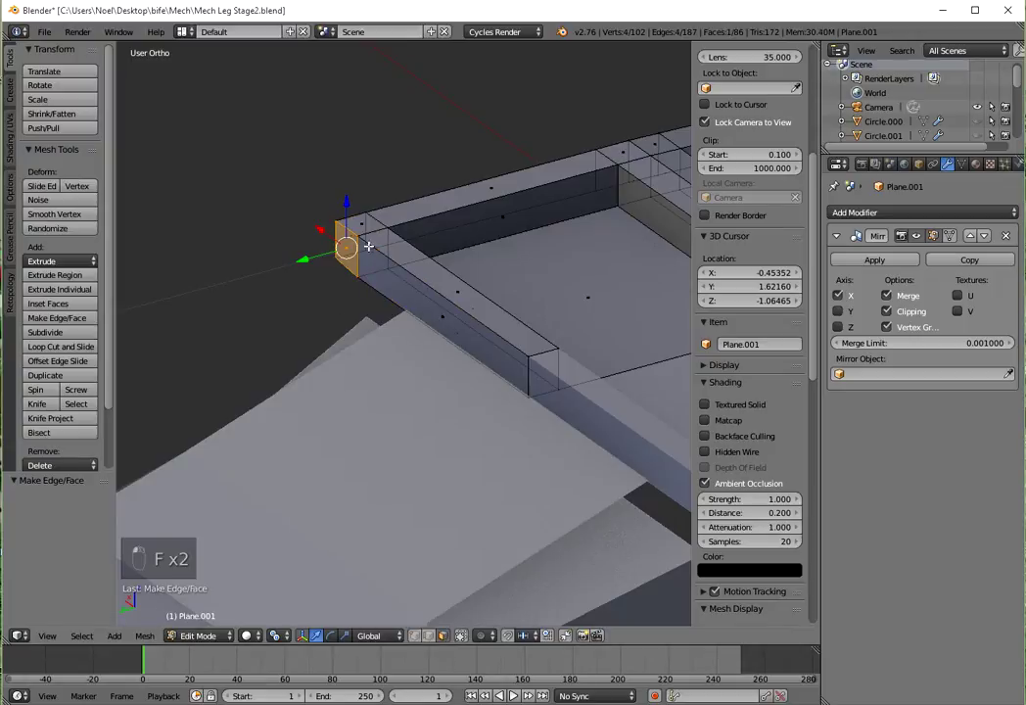
In face select mode, delete the hidden inner faces where the rear end and upper rear bend crossbars meet the side rim.
{"action": "left_click", "coordinate": [372, 252]}
{"action": "key", "text": "x"}
{"action": "left_click", "coordinate": [373, 251]}
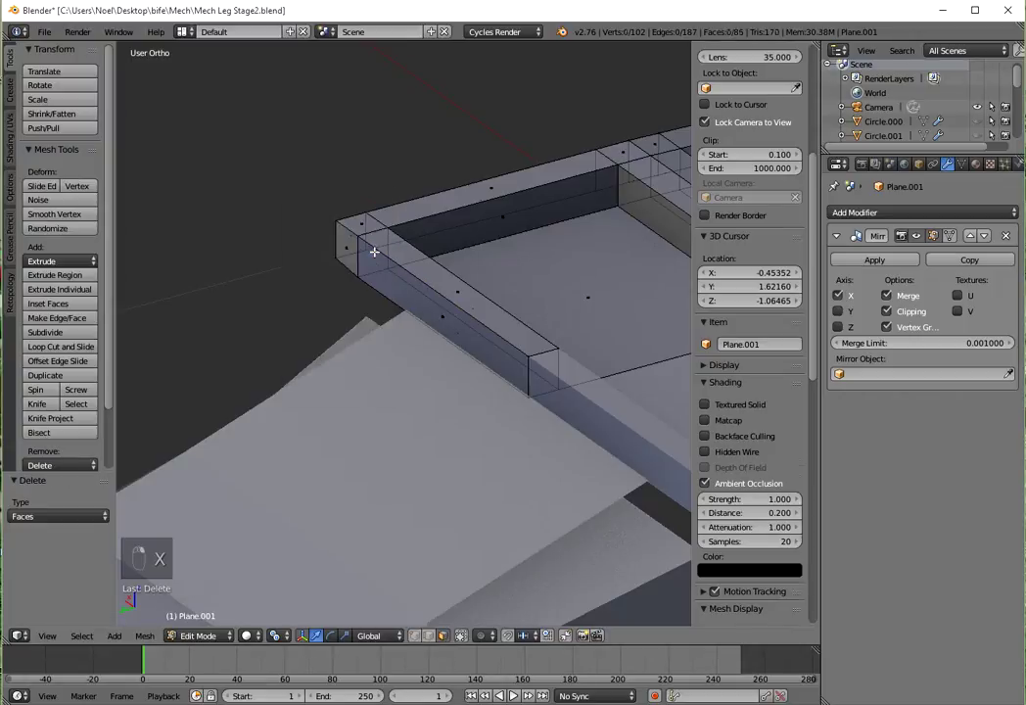
{"action": "scroll", "coordinate": [749, 294], "scroll_direction": "down", "scroll_amount": 5}
{"action": "middle_click_drag", "start_coordinate": [531, 240], "coordinate": [410, 314]}
{"action": "right_click", "coordinate": [412, 306]}
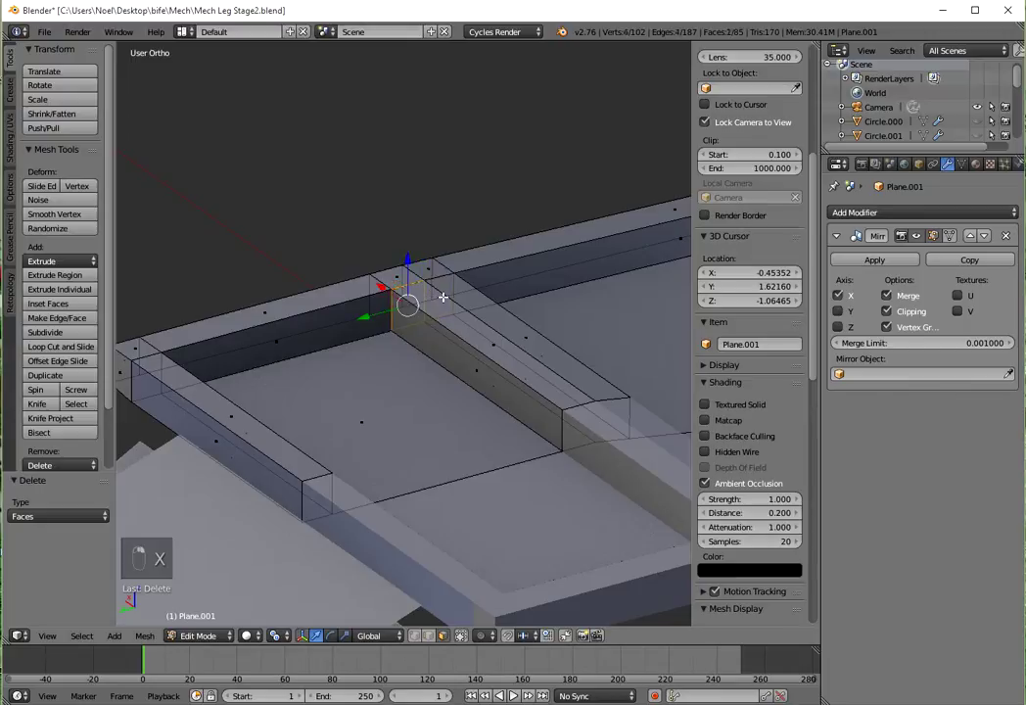
{"action": "key", "text": "x"}
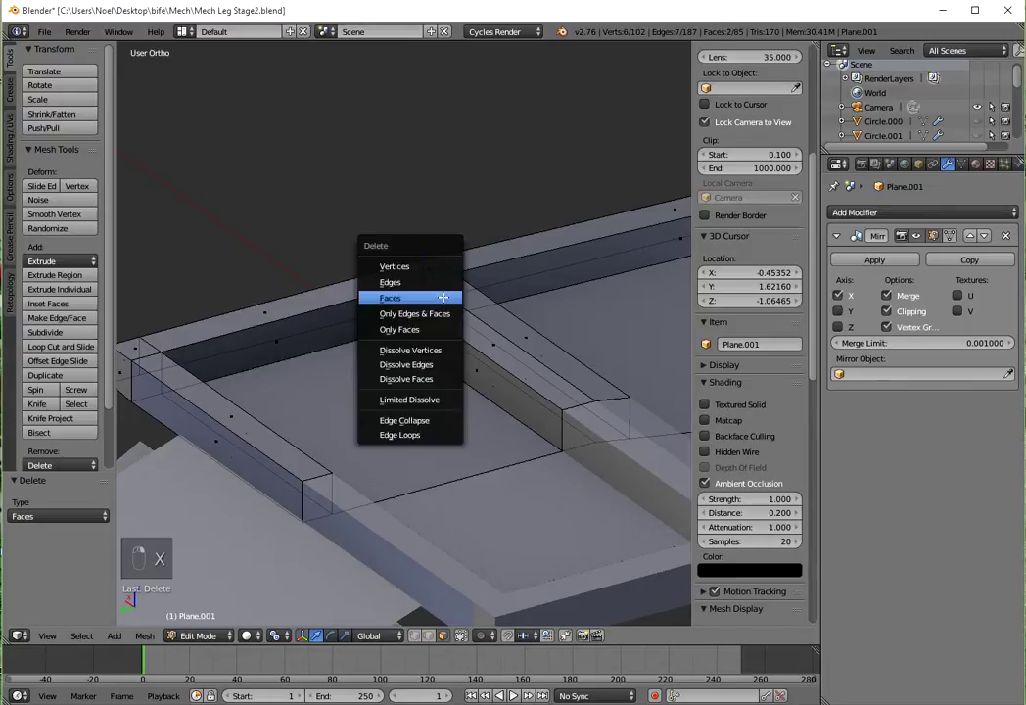
{"action": "left_click", "coordinate": [440, 295]}
Delete the two hidden inner faces where the upper front bend's crossbar meets the side rim.
{"action": "scroll", "coordinate": [749, 293], "scroll_direction": "down", "scroll_amount": 5}
{"action": "middle_click_drag", "start_coordinate": [534, 284], "coordinate": [373, 304]}
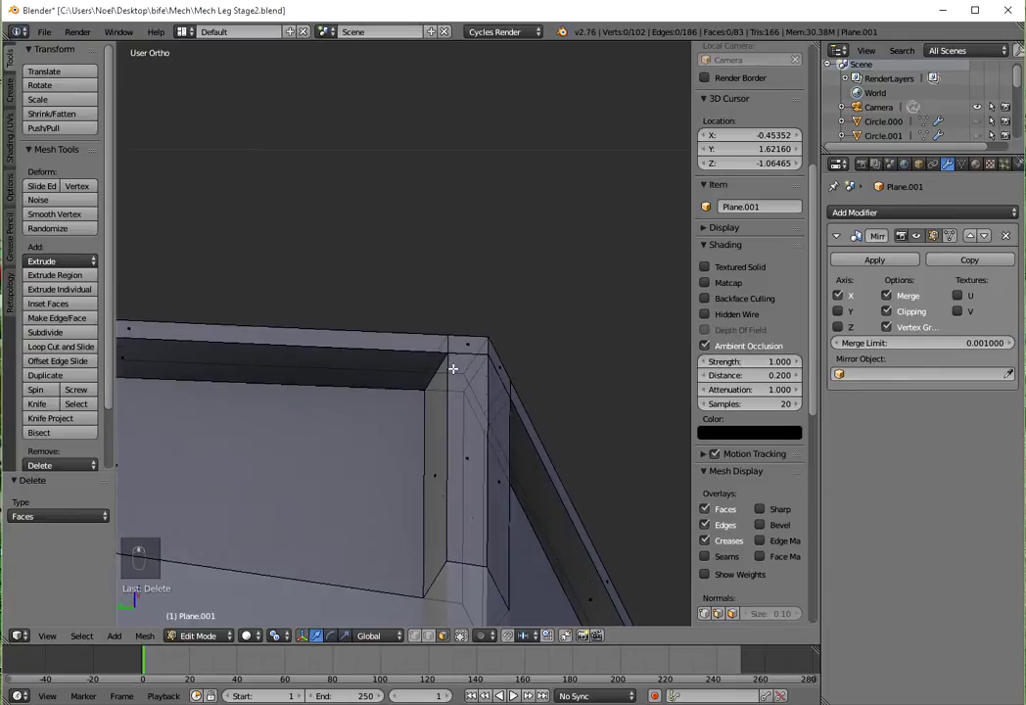
{"action": "right_click", "coordinate": [457, 373]}
{"action": "key", "text": "KP_Decimal"}
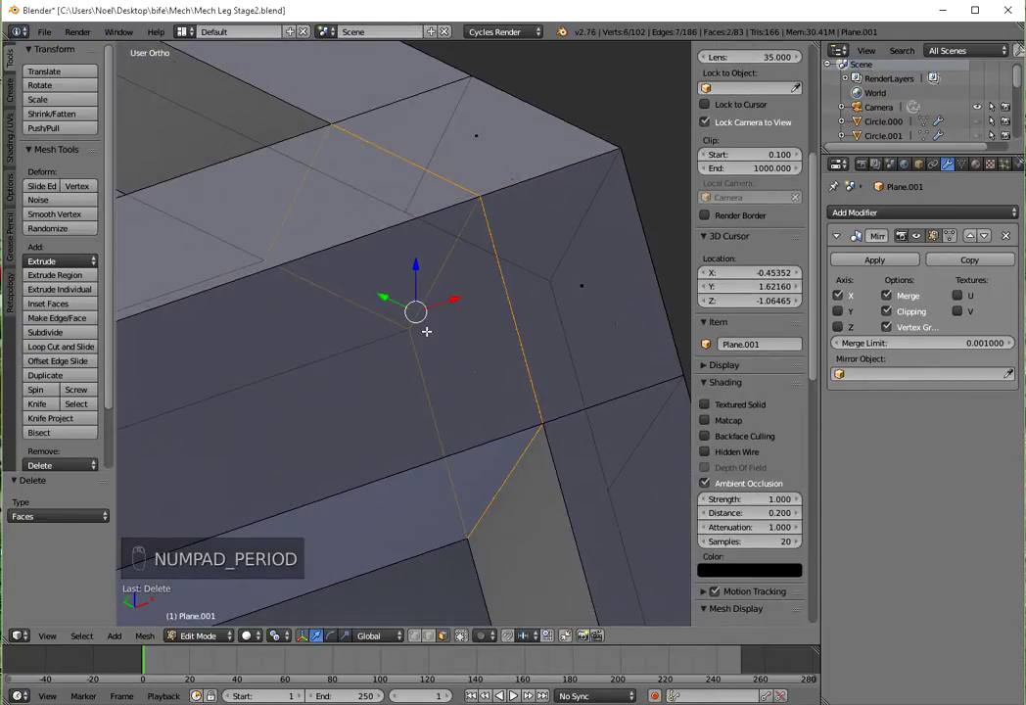
{"action": "key", "text": "x"}
{"action": "left_click", "coordinate": [427, 331]}
Delete the two hidden inner faces where the foremost bend's crossbar meets the side rim.
{"action": "middle_click_drag", "start_coordinate": [427, 332], "coordinate": [394, 289]}
{"action": "right_click", "coordinate": [378, 278]}
{"action": "right_click", "coordinate": [373, 324], "text": "shift"}
{"action": "key", "text": "x"}
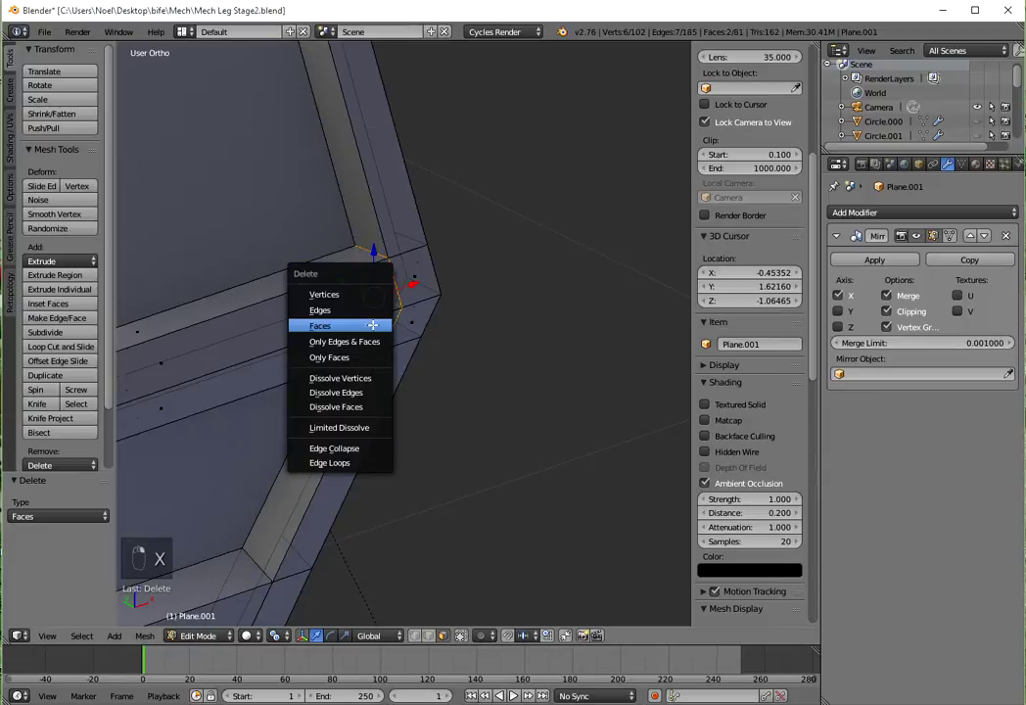
{"action": "left_click", "coordinate": [373, 325]}
Delete the hidden inner rim face beside the solid lower front panel and the two inner faces at the lower bend's rim corner.
{"action": "middle_click_drag", "start_coordinate": [276, 595], "coordinate": [442, 238], "text": "shift"}
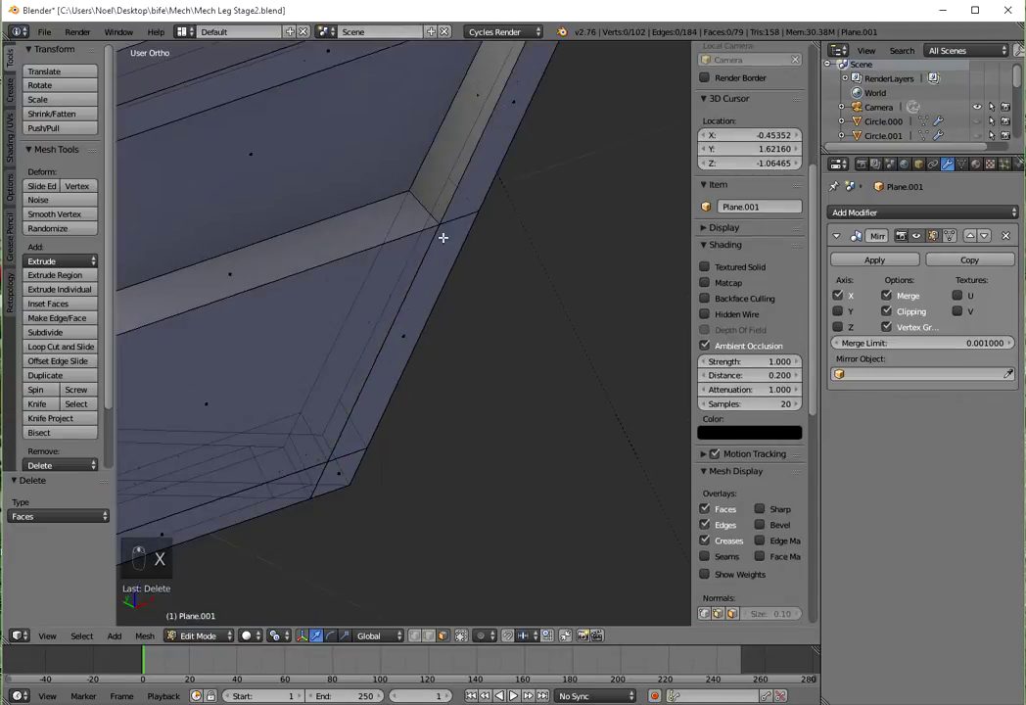
{"action": "right_click", "coordinate": [368, 323]}
{"action": "key", "text": "x"}
{"action": "left_click", "coordinate": [366, 323]}
{"action": "middle_click_drag", "start_coordinate": [393, 376], "coordinate": [485, 210], "text": "shift"}
{"action": "right_click", "coordinate": [453, 347]}
{"action": "right_click", "coordinate": [429, 372], "text": "shift"}
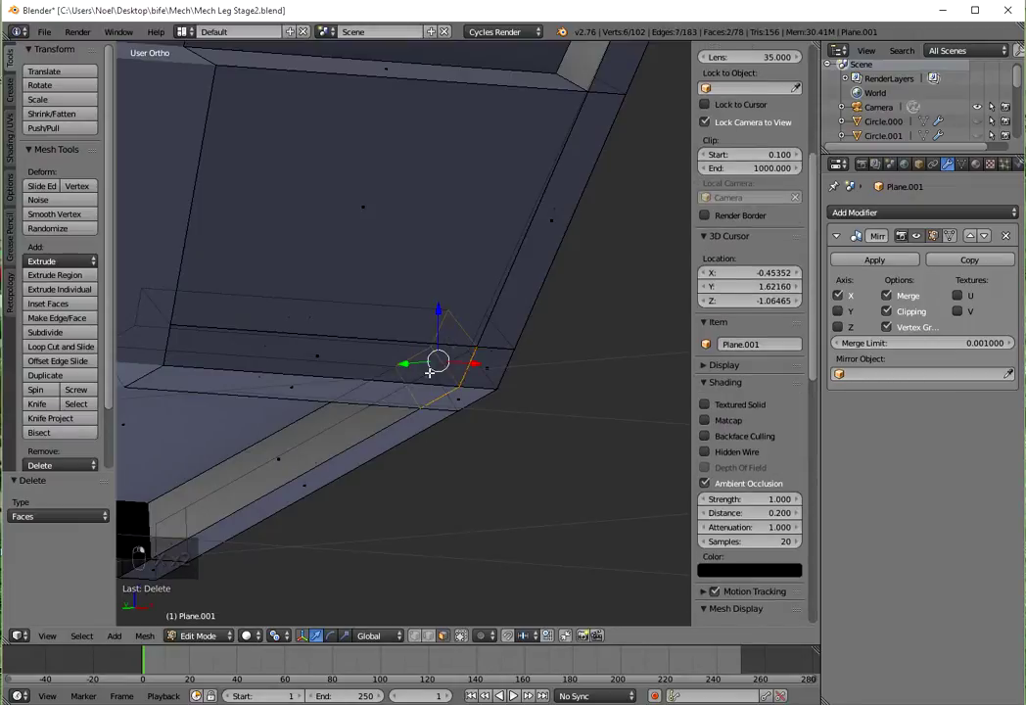
{"action": "key", "text": "x"}
{"action": "left_click", "coordinate": [430, 371]}
Delete the three leftover inner faces hidden behind the solid lower front panel and the lower bend's crossbar.
{"action": "middle_click_drag", "start_coordinate": [428, 371], "coordinate": [337, 390]}
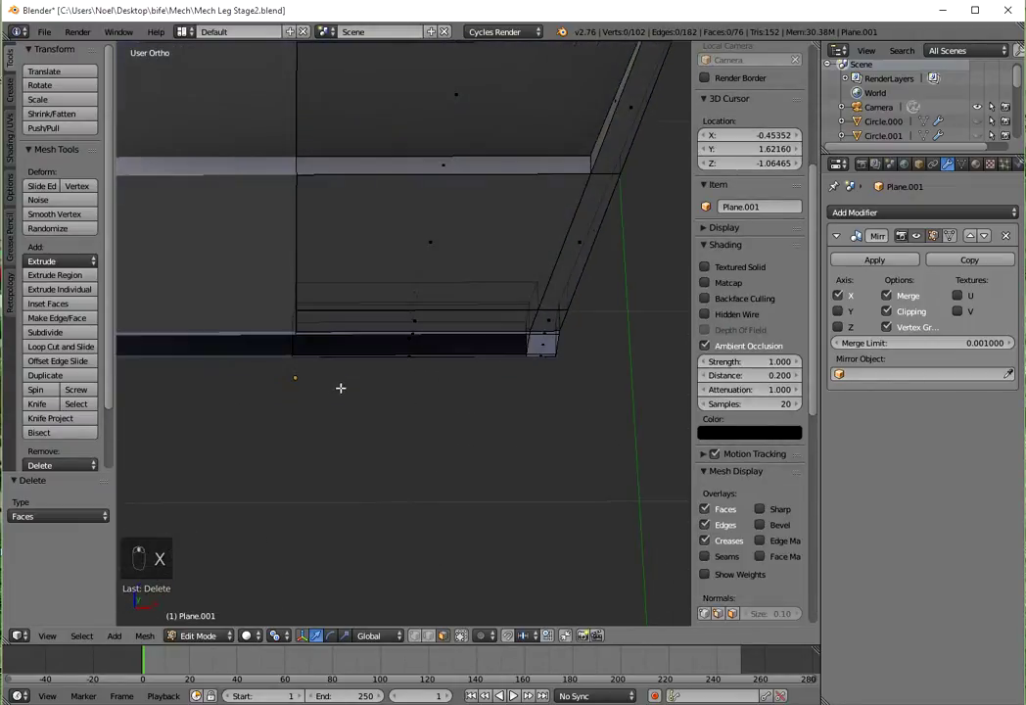
{"action": "right_click", "coordinate": [416, 295]}
{"action": "key", "text": "x"}
{"action": "left_click", "coordinate": [416, 293]}
{"action": "middle_click_drag", "start_coordinate": [407, 330], "coordinate": [412, 309]}
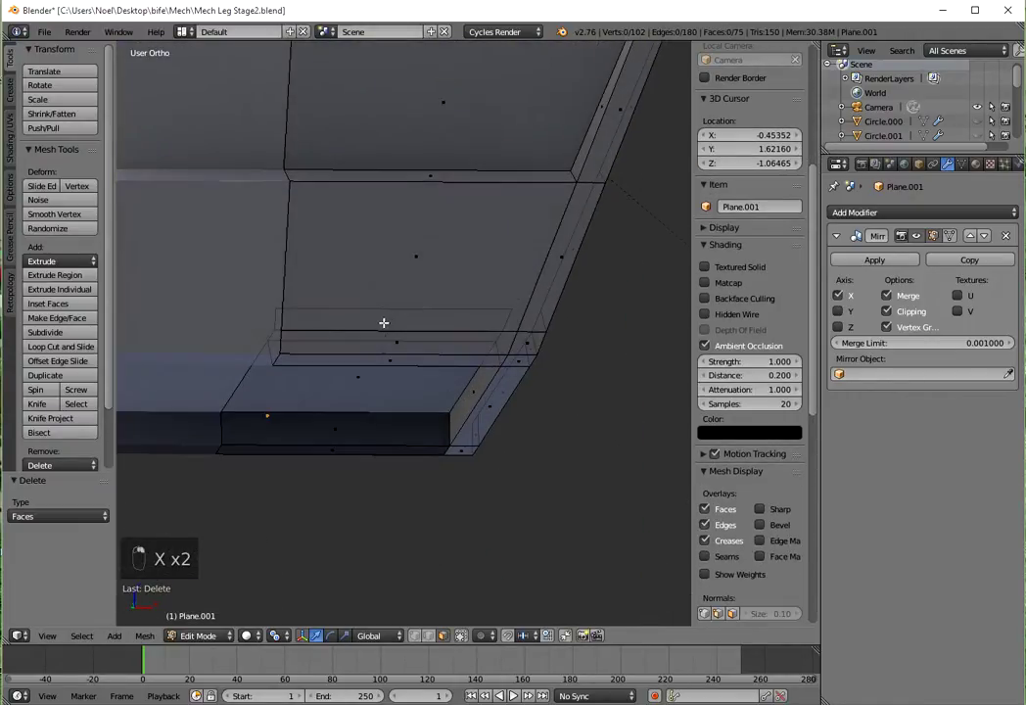
{"action": "right_click", "coordinate": [385, 321]}
{"action": "key", "text": "x"}
{"action": "left_click", "coordinate": [391, 317]}
{"action": "right_click", "coordinate": [381, 334]}
{"action": "key", "text": "x"}
{"action": "left_click", "coordinate": [382, 334]}
Delete the hidden inner face where the bottom end crossbar meets the side rim.
{"action": "middle_click_drag", "start_coordinate": [382, 334], "coordinate": [426, 389]}
{"action": "right_click", "coordinate": [416, 409]}
{"action": "key", "text": "x"}
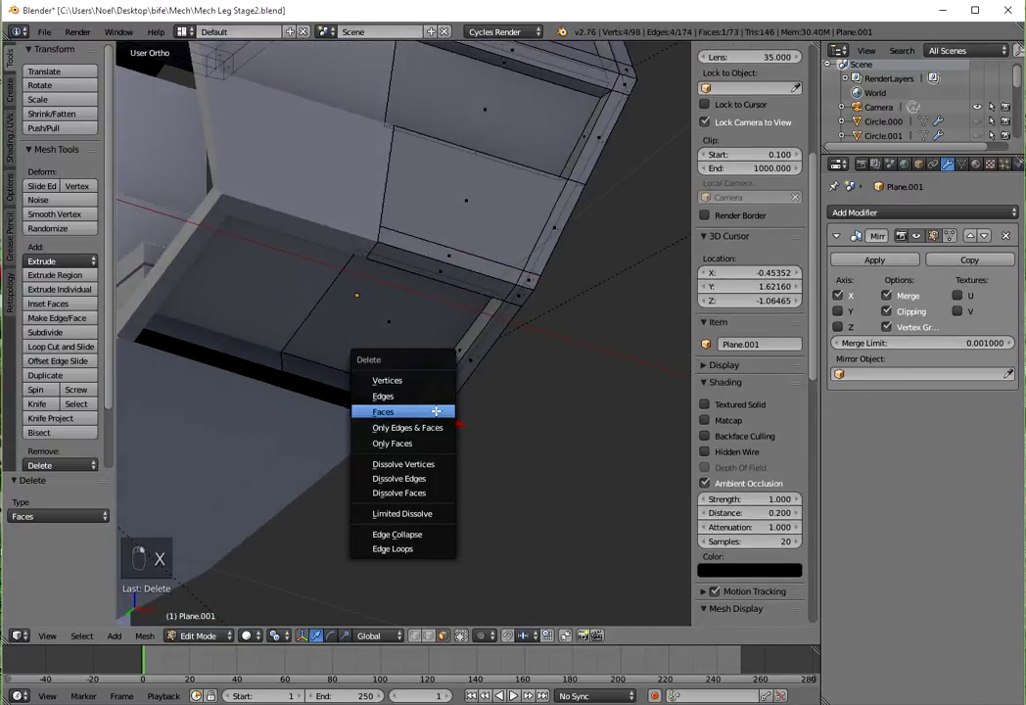
{"action": "left_click", "coordinate": [423, 406]}
Select the entire canopy mesh and recalculate its normals to face consistently outward.
{"action": "key", "text": "a"}
{"action": "key", "text": "a"}
{"action": "key", "text": "a"}
{"action": "key", "text": "ctrl+n"}
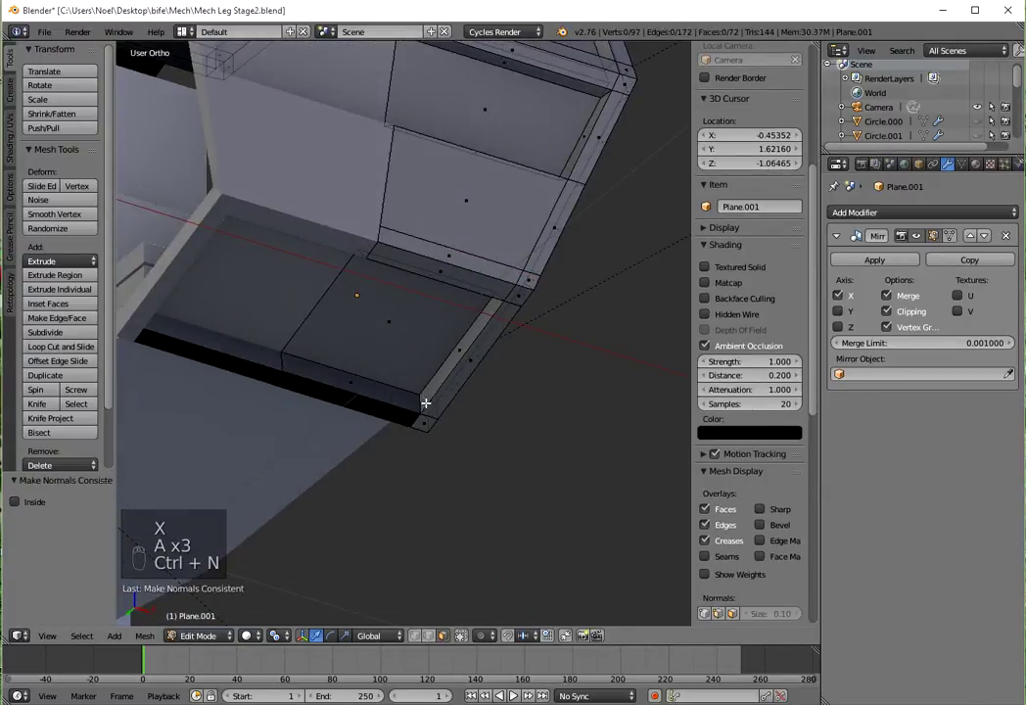
{"action": "key", "text": "a"}
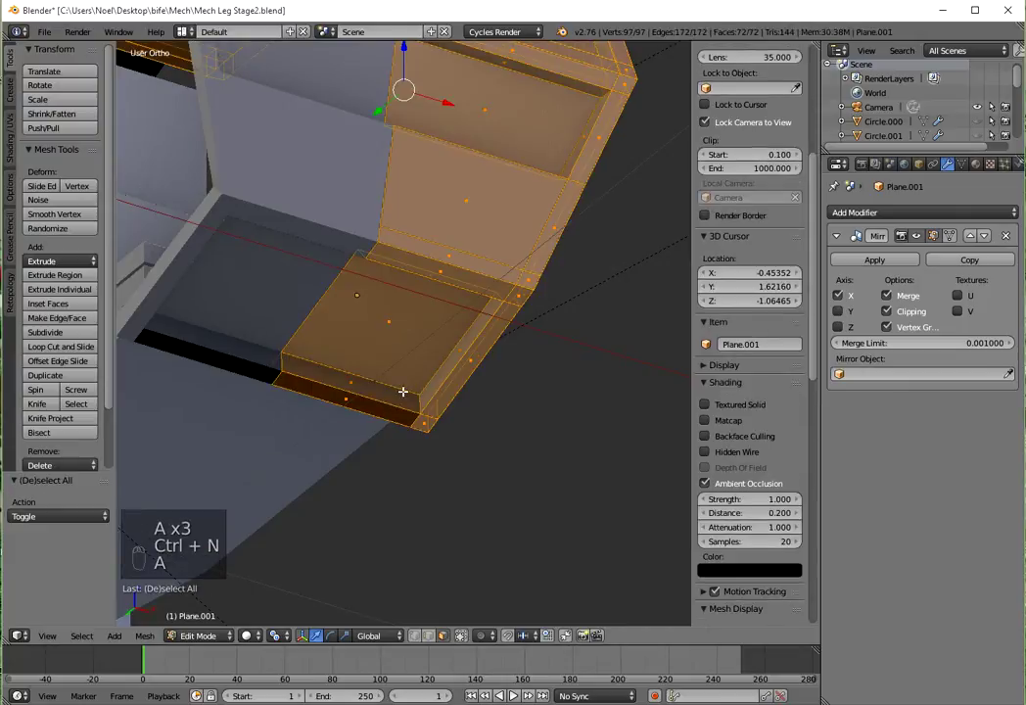
{"action": "key", "text": "ctrl+n"}
{"action": "scroll", "coordinate": [434, 358], "scroll_direction": "down", "scroll_amount": 4}
{"action": "middle_click_drag", "start_coordinate": [435, 358], "coordinate": [375, 328]}
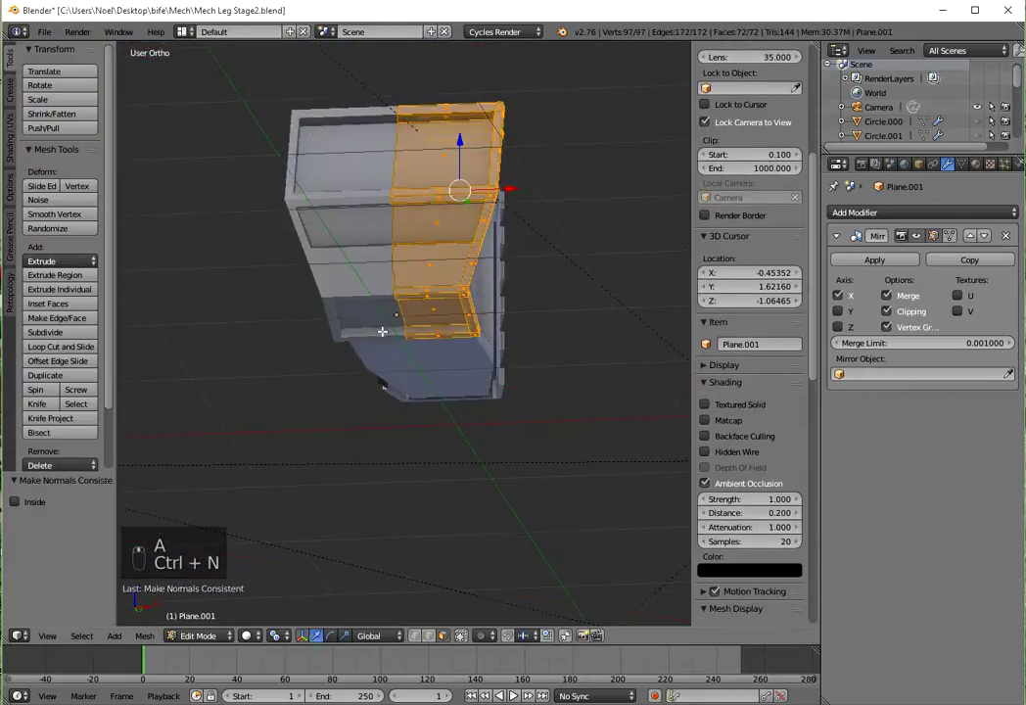
Add five evenly spaced horizontal loop cuts across the solid lower front panel, without sliding them.
{"action": "scroll", "coordinate": [376, 327], "scroll_direction": "up", "scroll_amount": 4}
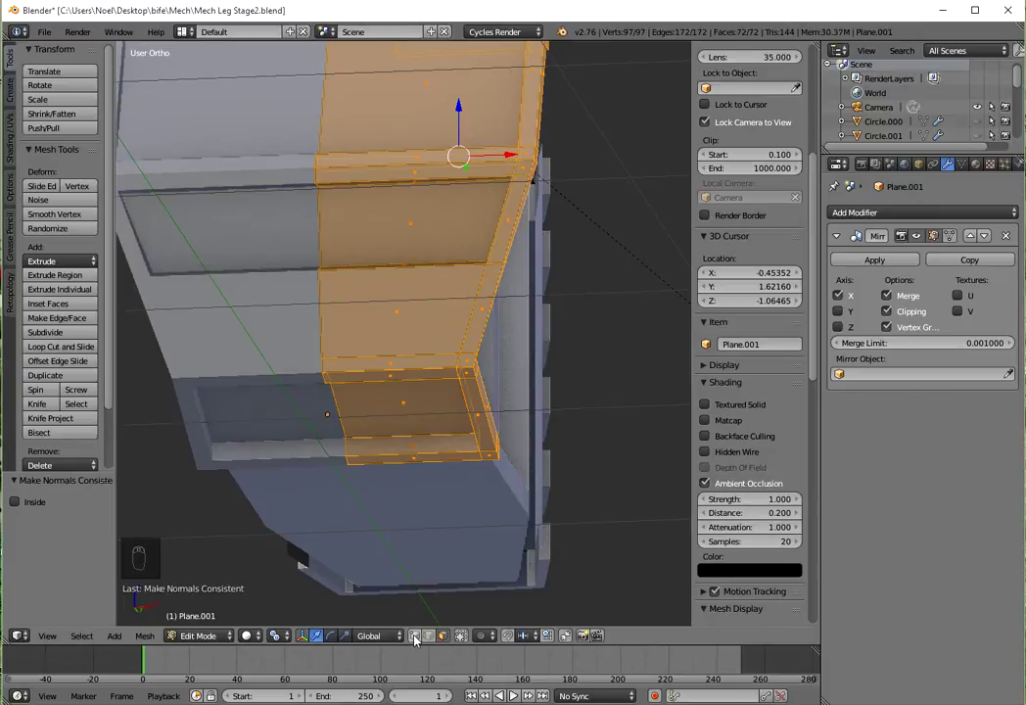
{"action": "mouse_move", "coordinate": [380, 341]}
{"action": "middle_mouse_down"}
{"action": "mouse_move", "coordinate": [384, 380]}
{"action": "mouse_move", "coordinate": [390, 362]}
{"action": "middle_mouse_up"}
{"action": "scroll", "coordinate": [415, 298], "scroll_direction": "up", "scroll_amount": 1}
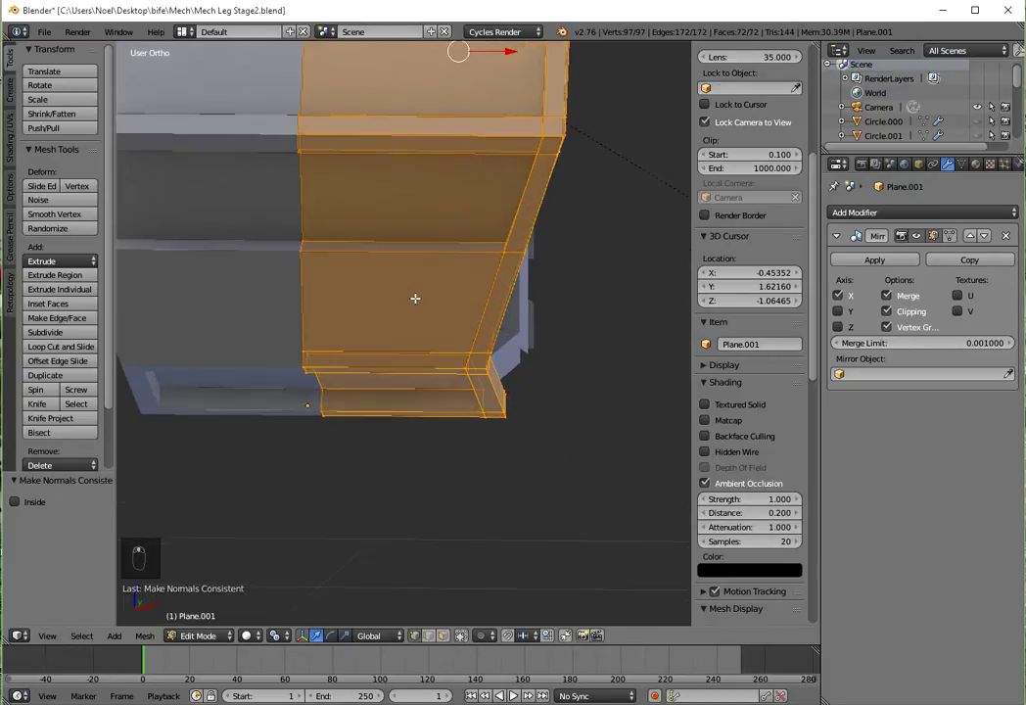
{"action": "key", "text": "ctrl+r"}
{"action": "scroll", "coordinate": [483, 292], "scroll_direction": "up", "scroll_amount": 2}
{"action": "left_click", "coordinate": [485, 292]}
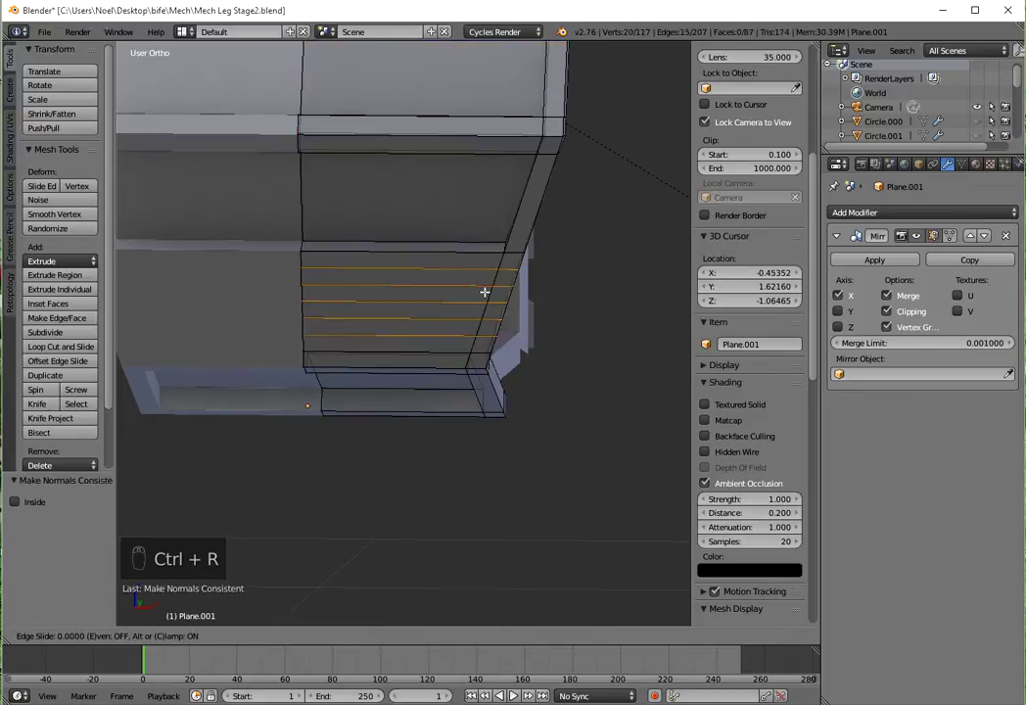
{"action": "right_click", "coordinate": [484, 292]}
Select three alternating strips of the lower front panel and extrude them inward about 0.028 along the global Y axis.
{"action": "middle_click_drag", "start_coordinate": [422, 316], "coordinate": [384, 320]}
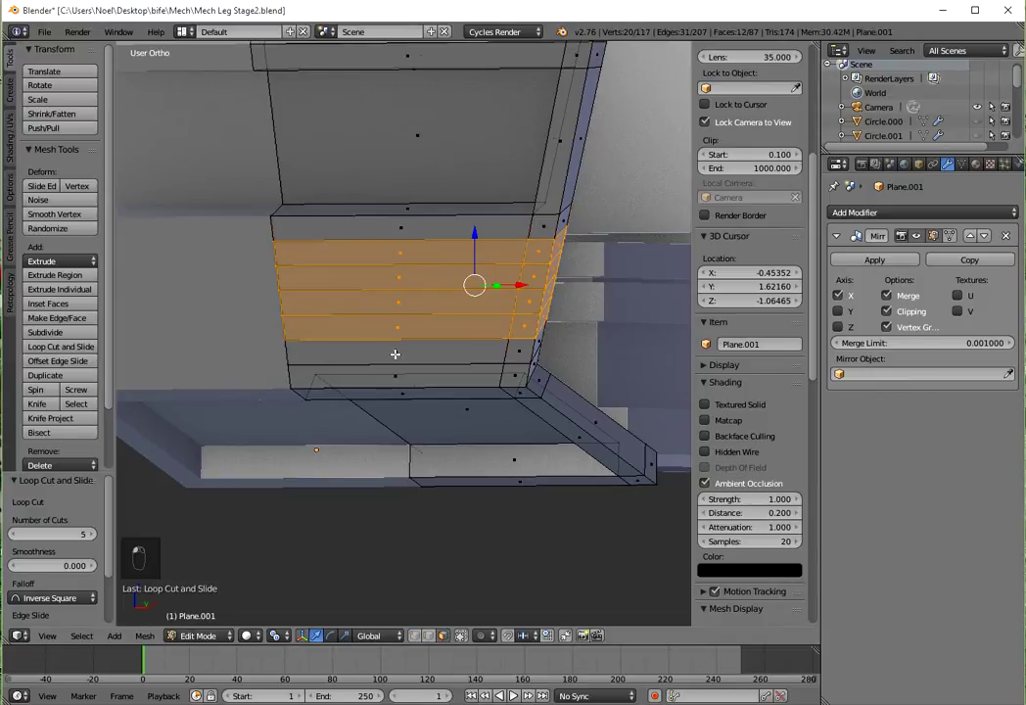
{"action": "right_click", "coordinate": [394, 351]}
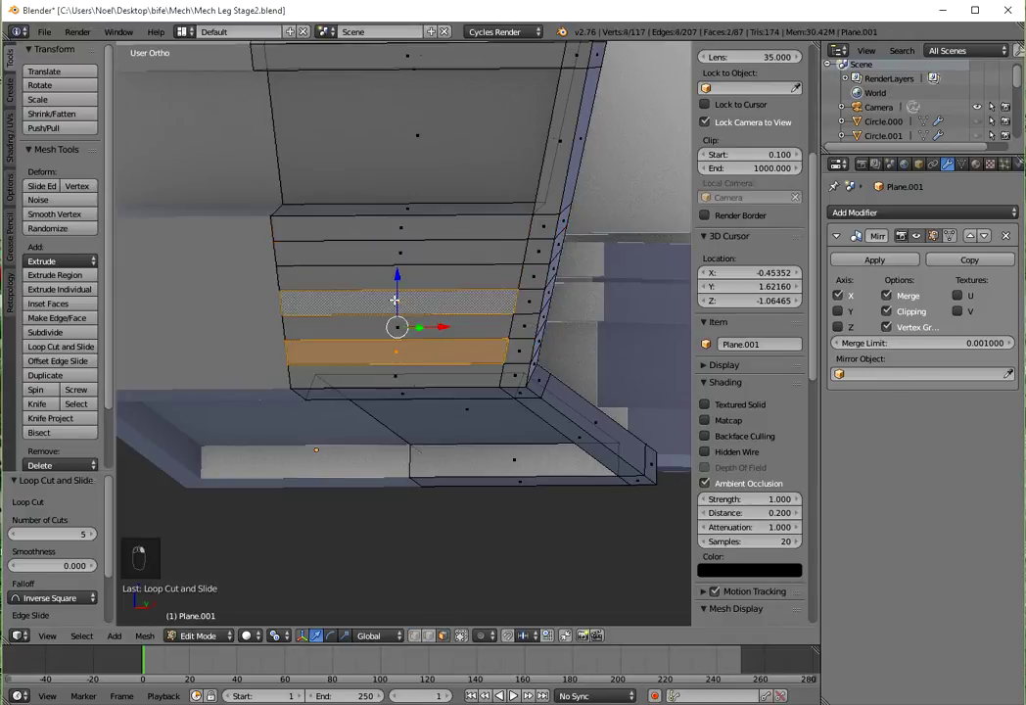
{"action": "right_click", "coordinate": [395, 303], "text": "shift"}
{"action": "right_click", "coordinate": [401, 251], "text": "shift"}
{"action": "right_click", "coordinate": [400, 251], "text": "shift"}
{"action": "right_click", "coordinate": [401, 251], "text": "shift"}
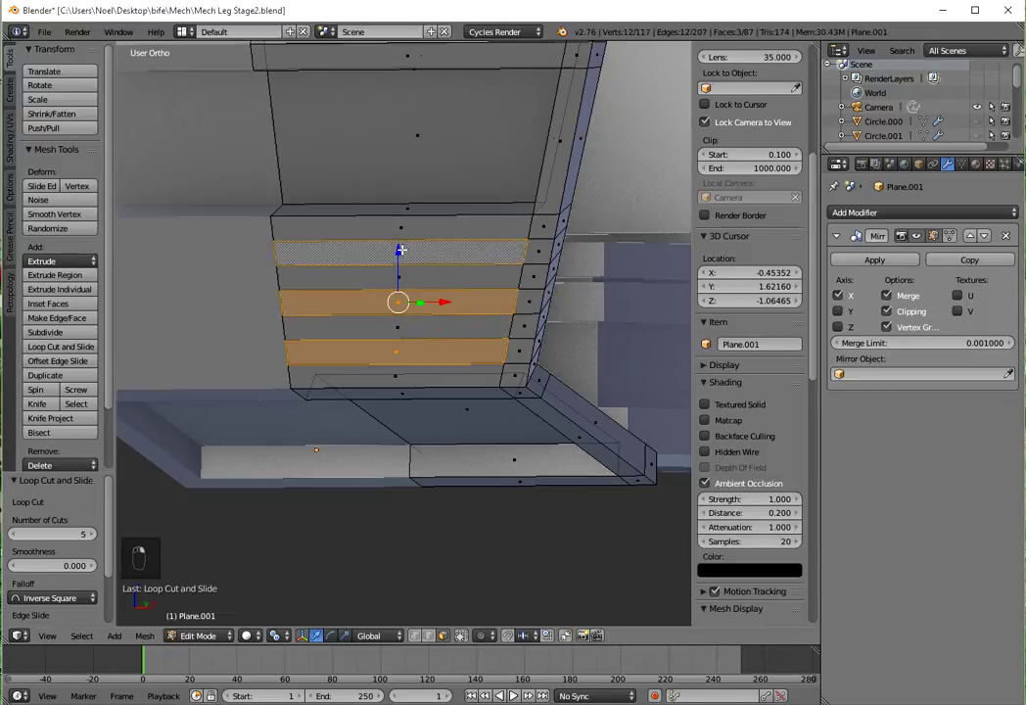
{"action": "middle_click_drag", "start_coordinate": [485, 256], "coordinate": [418, 273]}
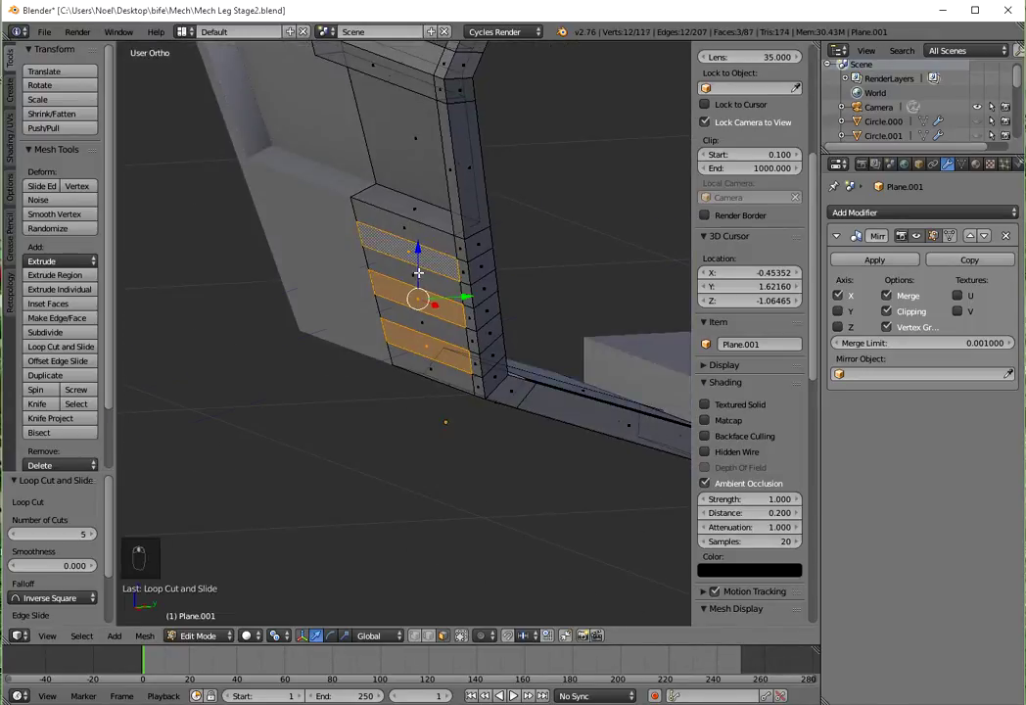
{"action": "key", "text": "e"}
{"action": "key", "text": "y"}
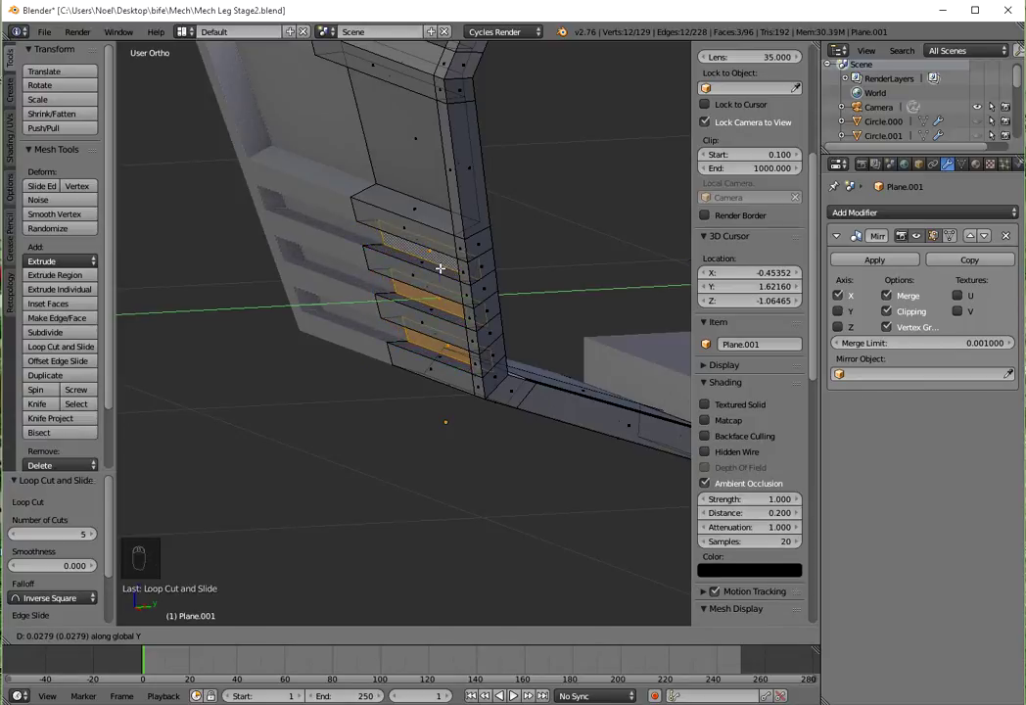
{"action": "left_click", "coordinate": [441, 268]}
Return to object mode in the right side view and save the current Blender file.
{"action": "scroll", "coordinate": [434, 283], "scroll_direction": "down", "scroll_amount": 4}
{"action": "middle_click_drag", "start_coordinate": [396, 285], "coordinate": [407, 333]}
{"action": "key", "text": "Tab"}
{"action": "scroll", "coordinate": [453, 305], "scroll_direction": "down", "scroll_amount": 4}
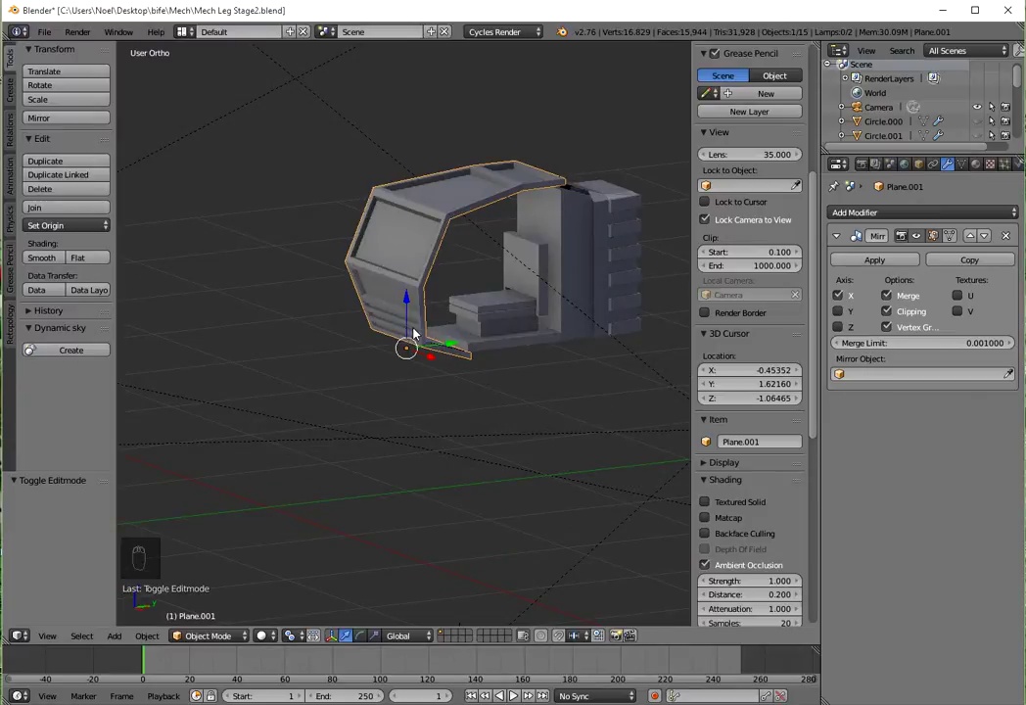
{"action": "key", "text": "KP_3"}
{"action": "middle_click_drag", "start_coordinate": [448, 334], "coordinate": [370, 391], "text": "shift"}
{"action": "scroll", "coordinate": [383, 398], "scroll_direction": "up", "scroll_amount": 2}
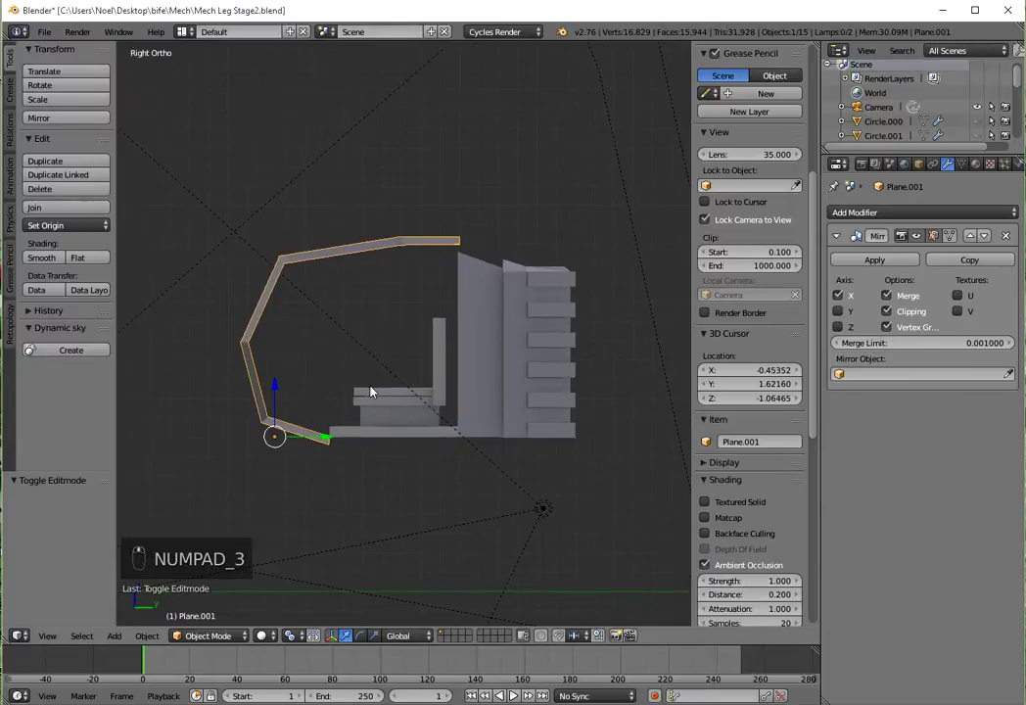
{"action": "left_click", "coordinate": [44, 31]}
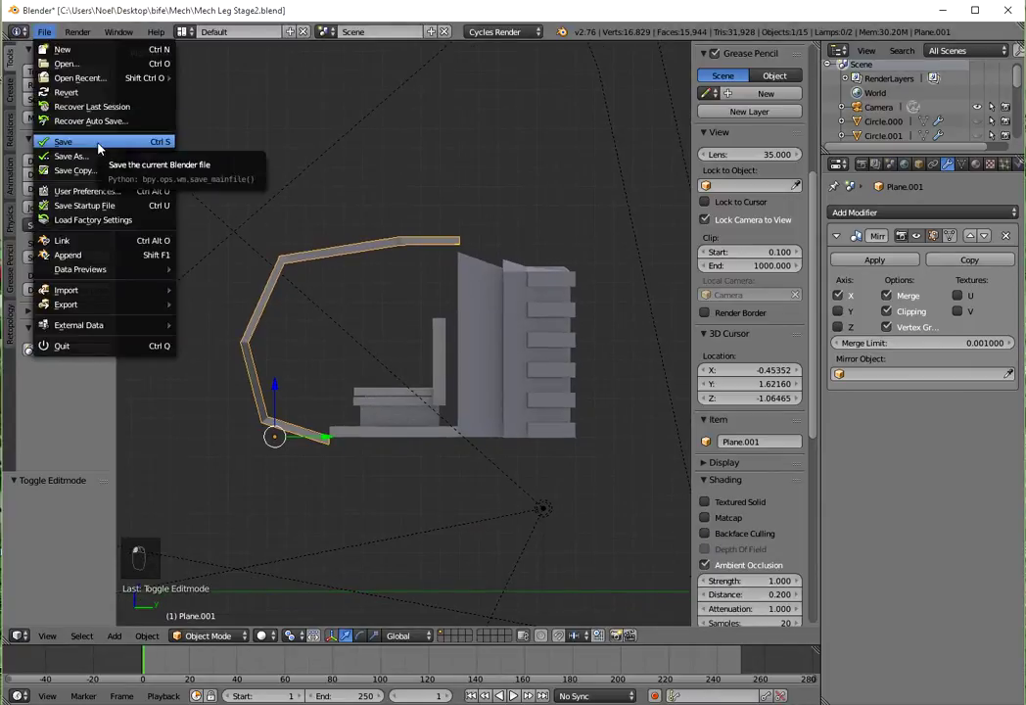
{"action": "left_click", "coordinate": [98, 148]}
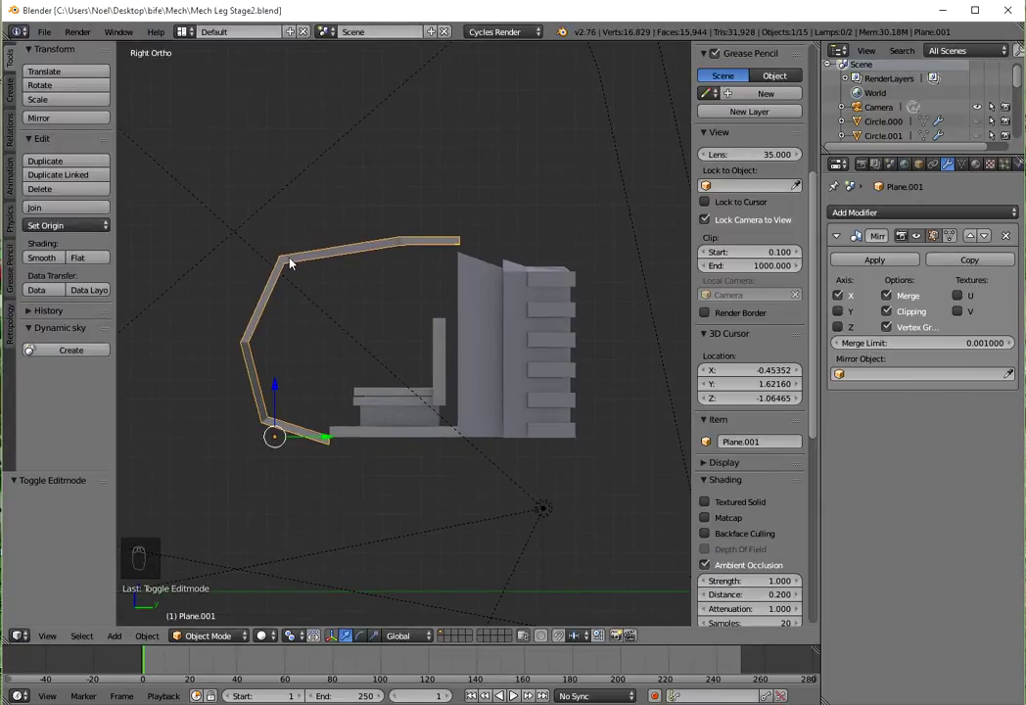